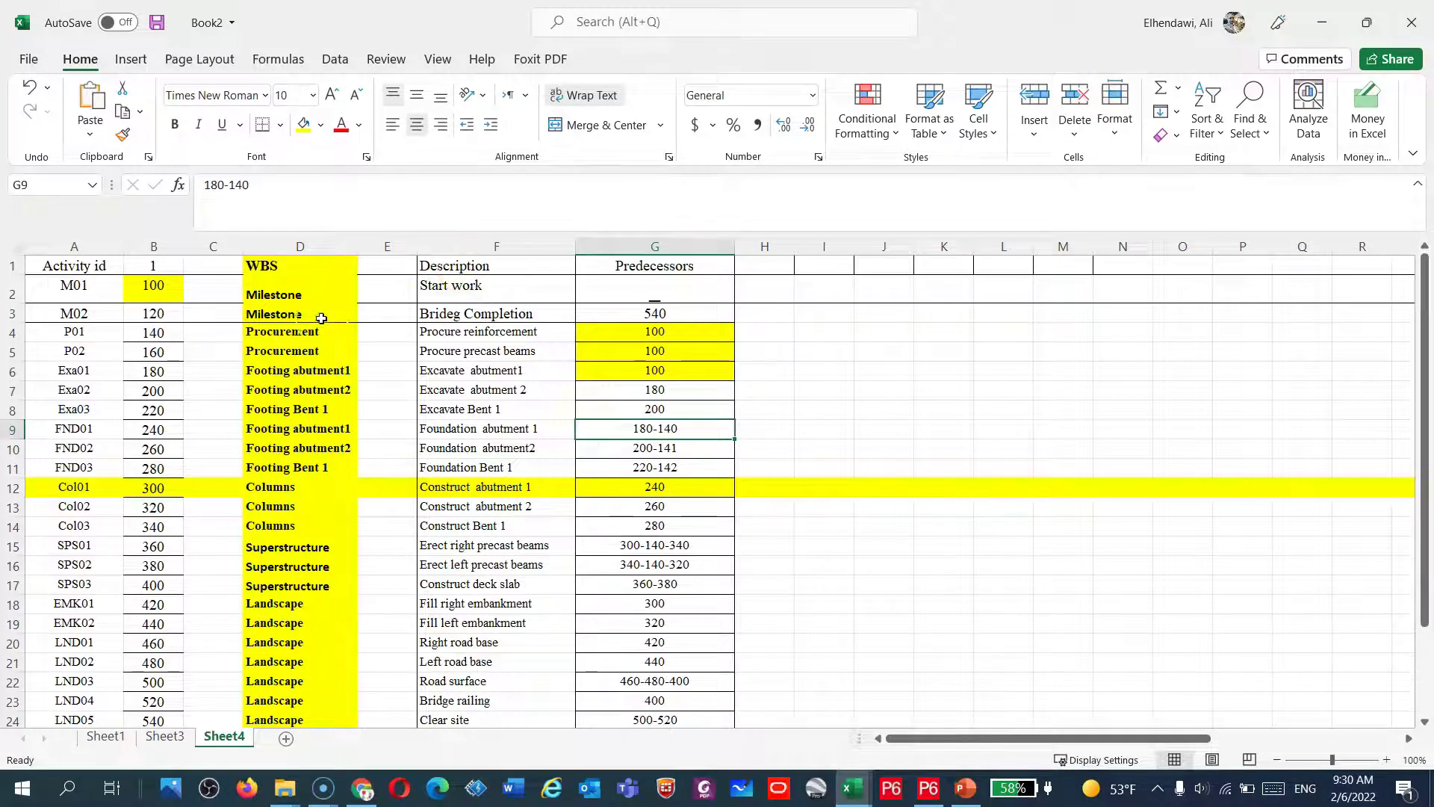
# - Review the code, WBS, description and predecessor columns and the Start work description
pyautogui.click(172, 245)
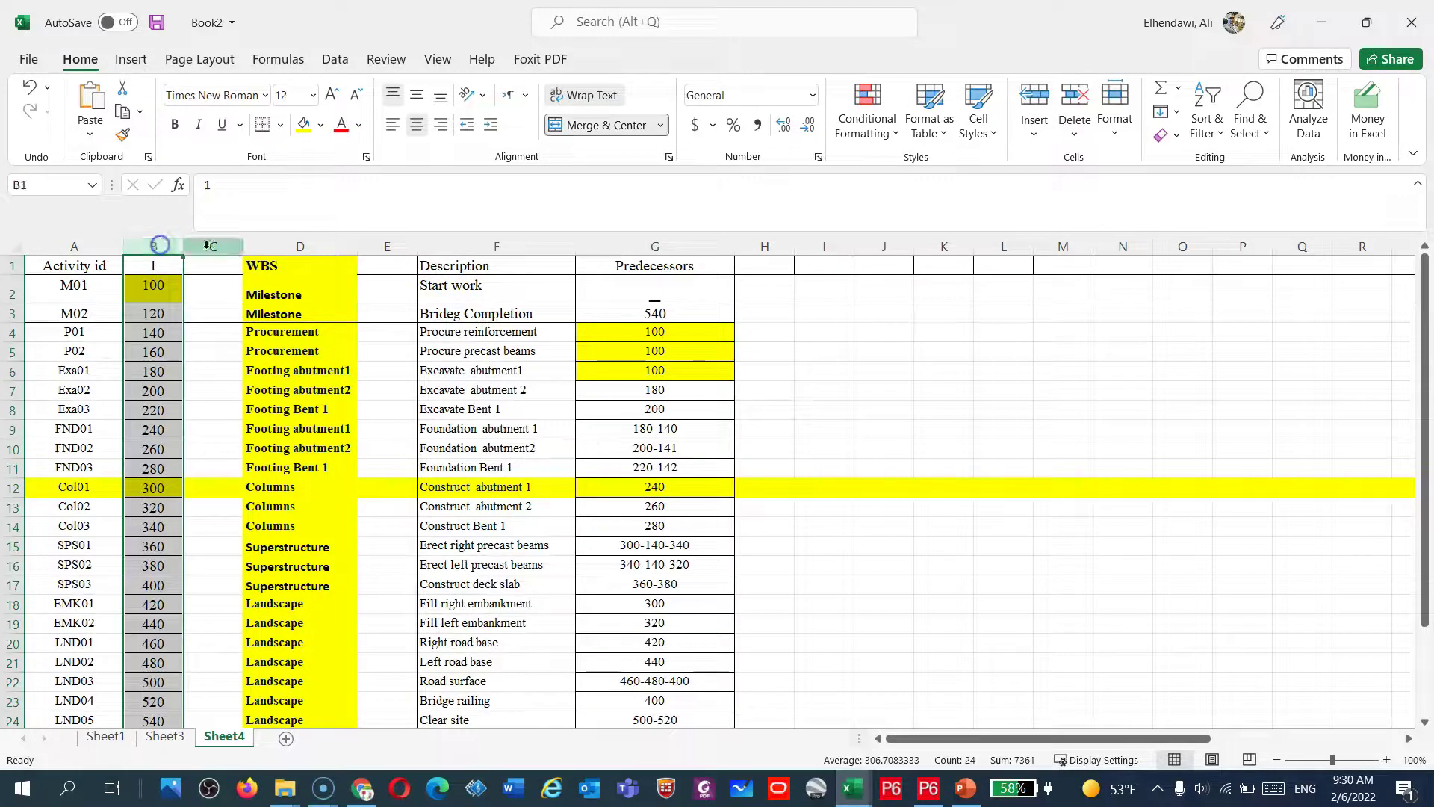
pyautogui.click(279, 236)
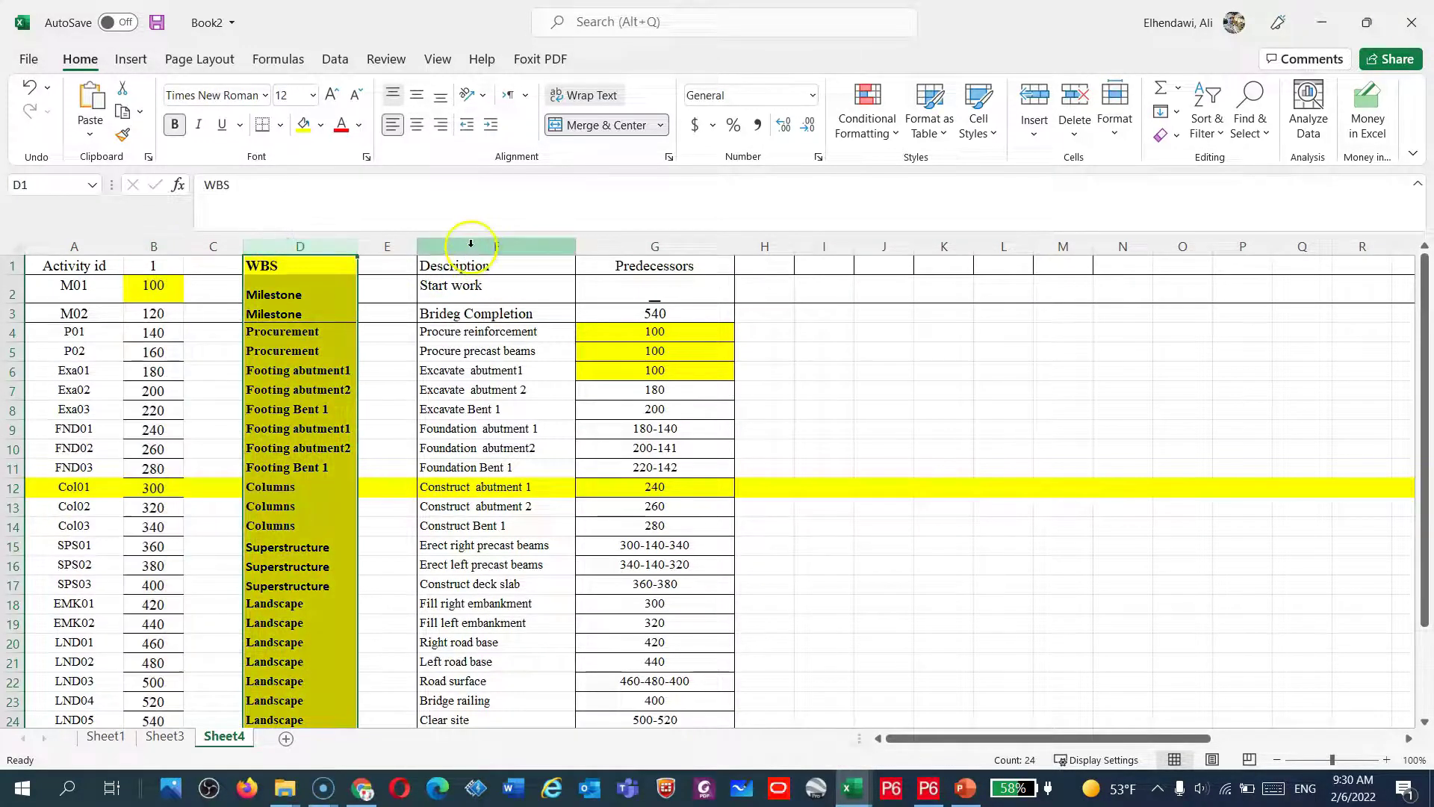
pyautogui.click(471, 246)
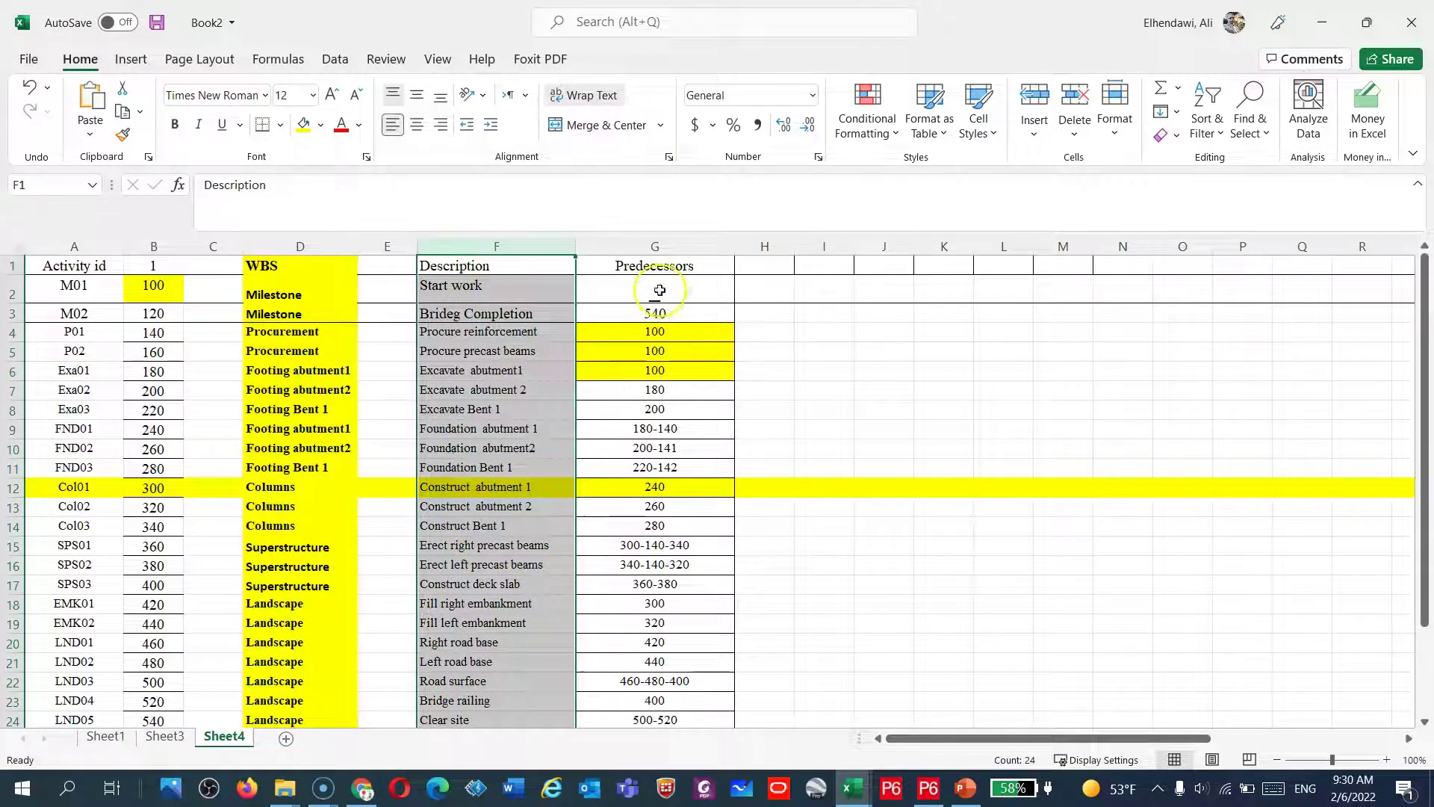
pyautogui.click(665, 243)
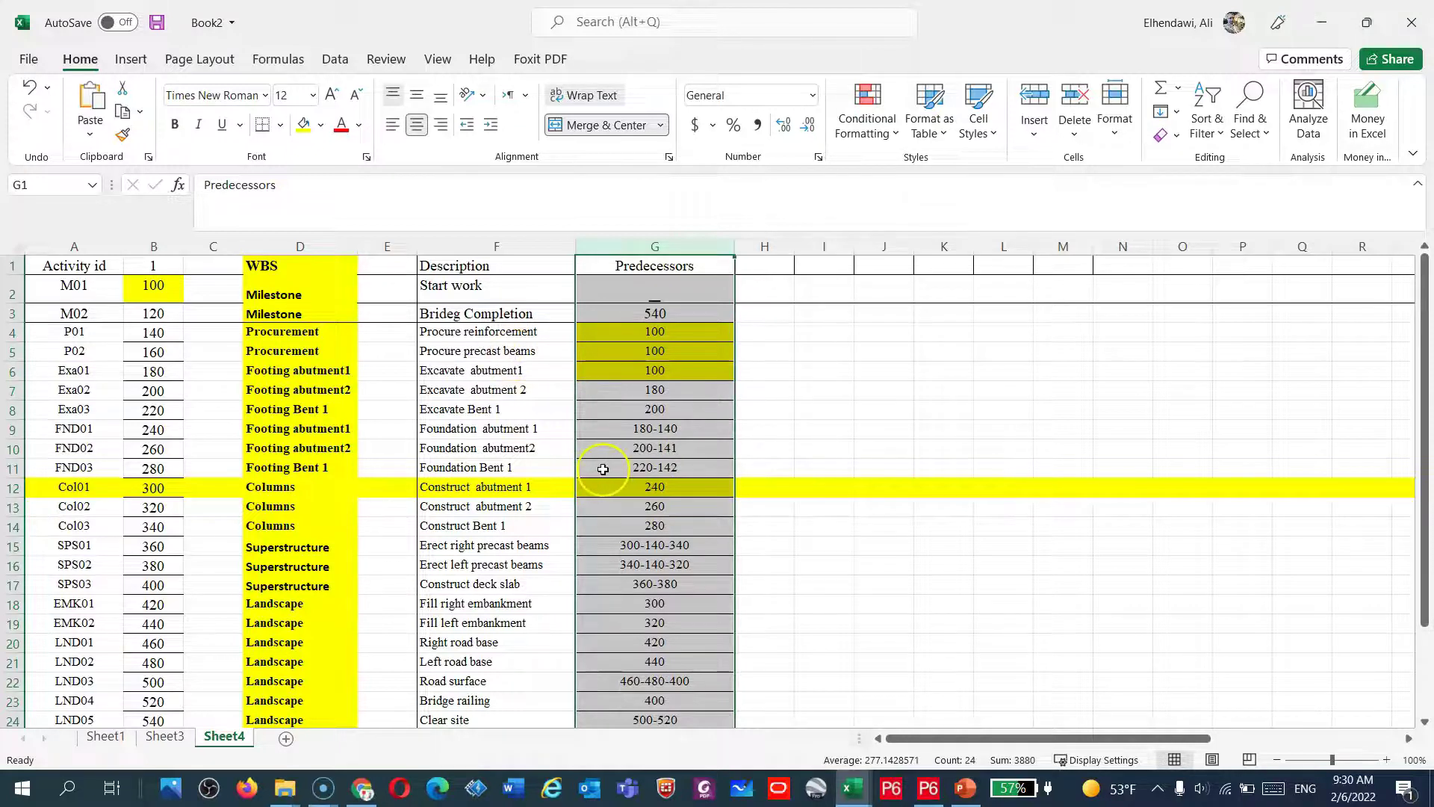
pyautogui.doubleClick(462, 289)
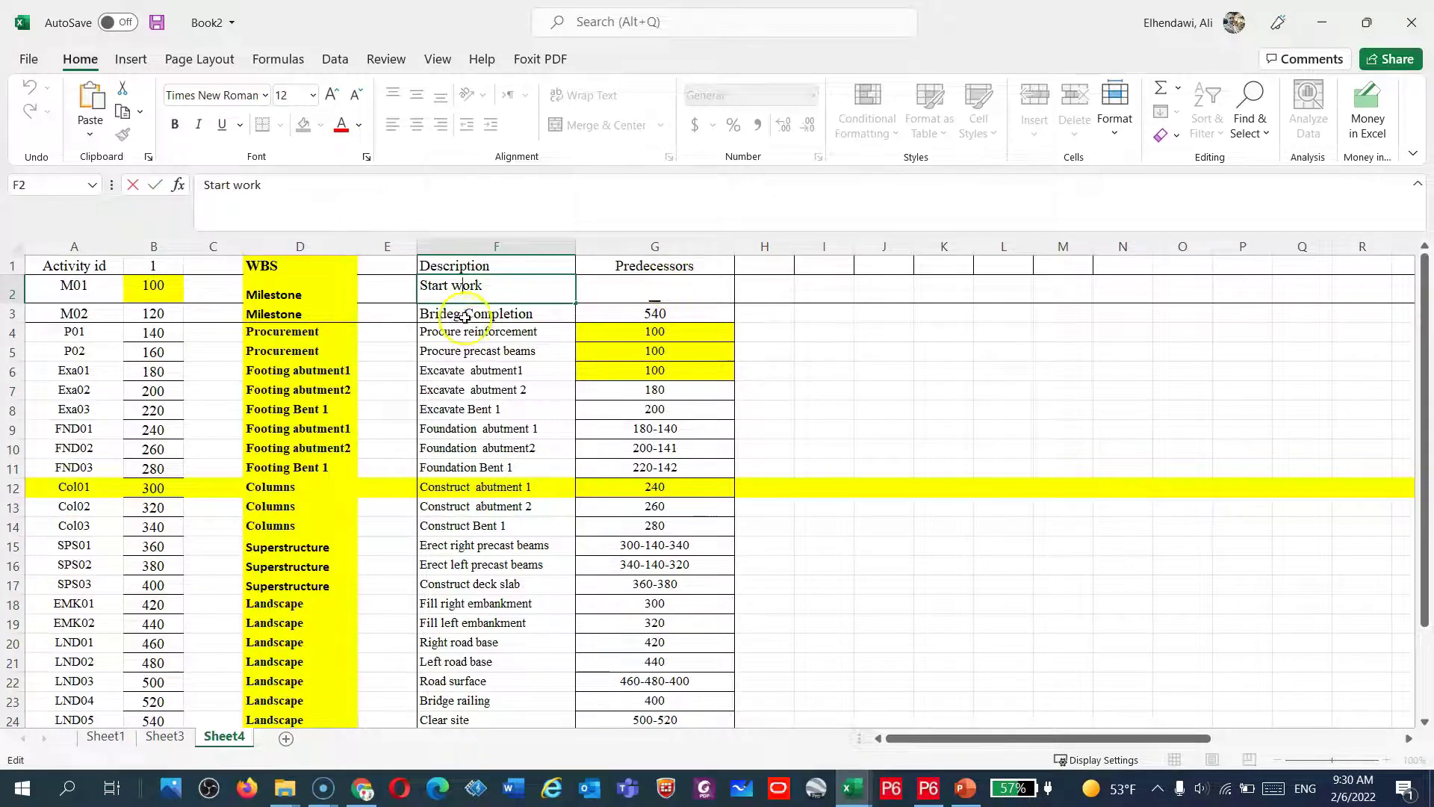
pyautogui.click(469, 308)
# - Fill cell B24, the 540 code of Clear site, with yellow
pyautogui.scroll(-4, 482, 411)
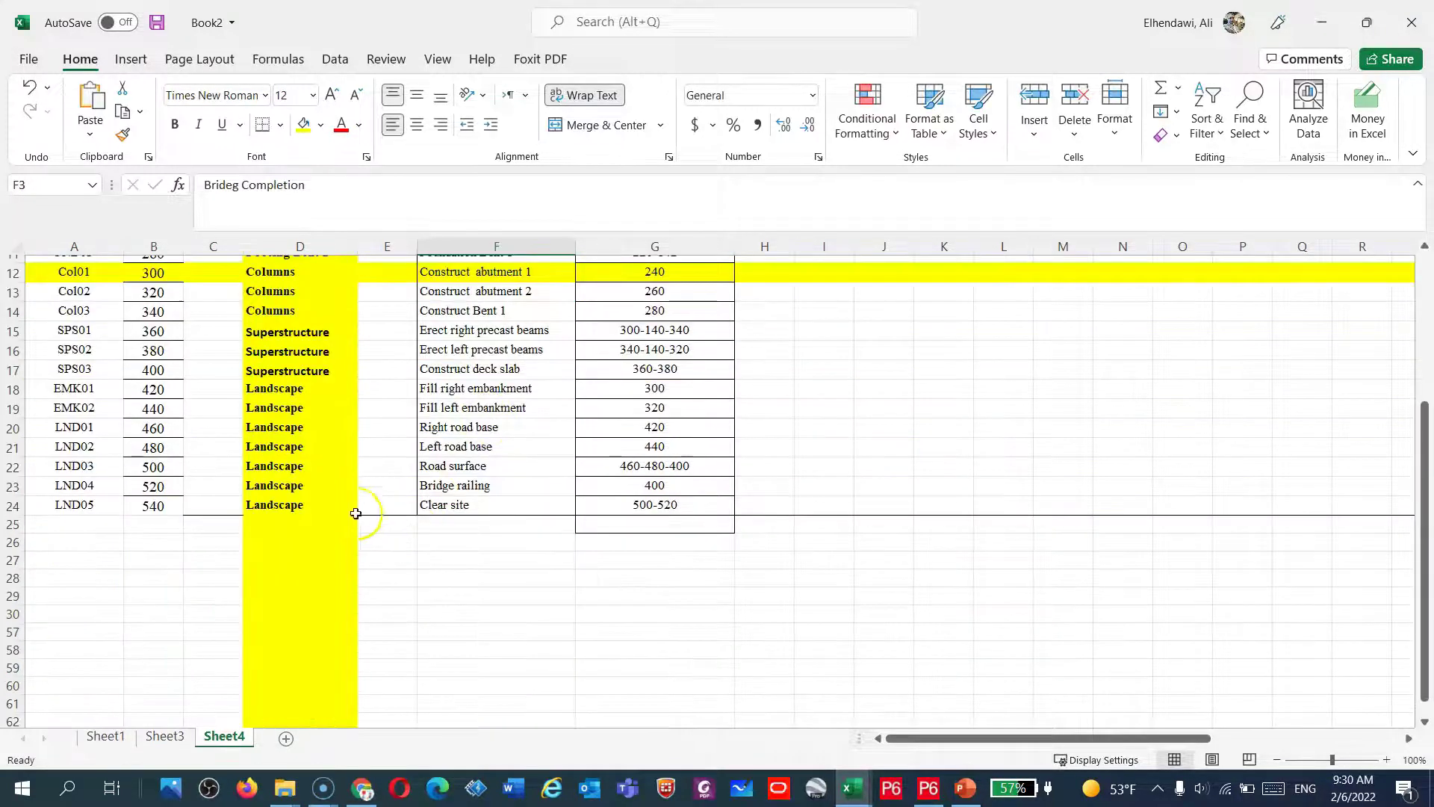
pyautogui.click(150, 508)
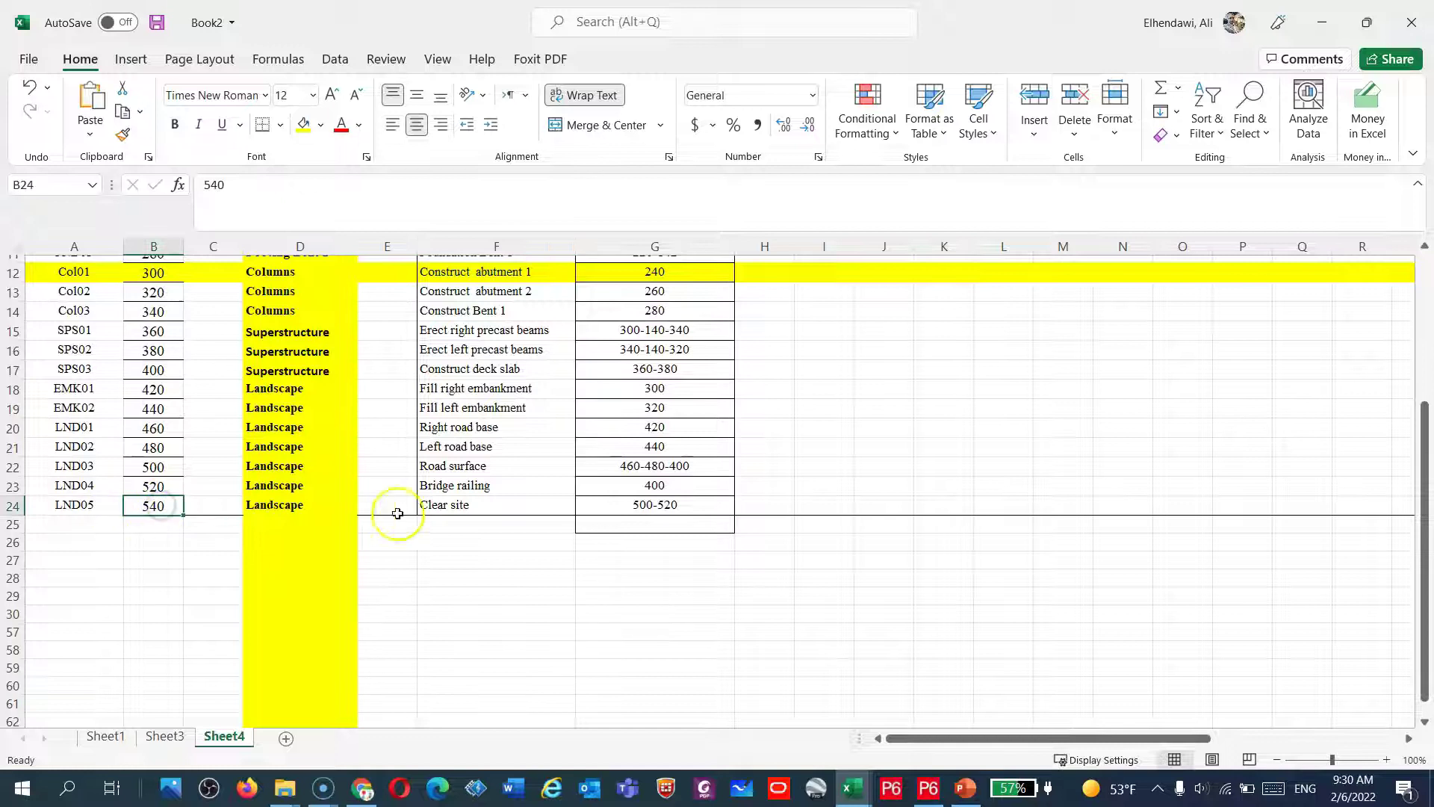
pyautogui.click(302, 123)
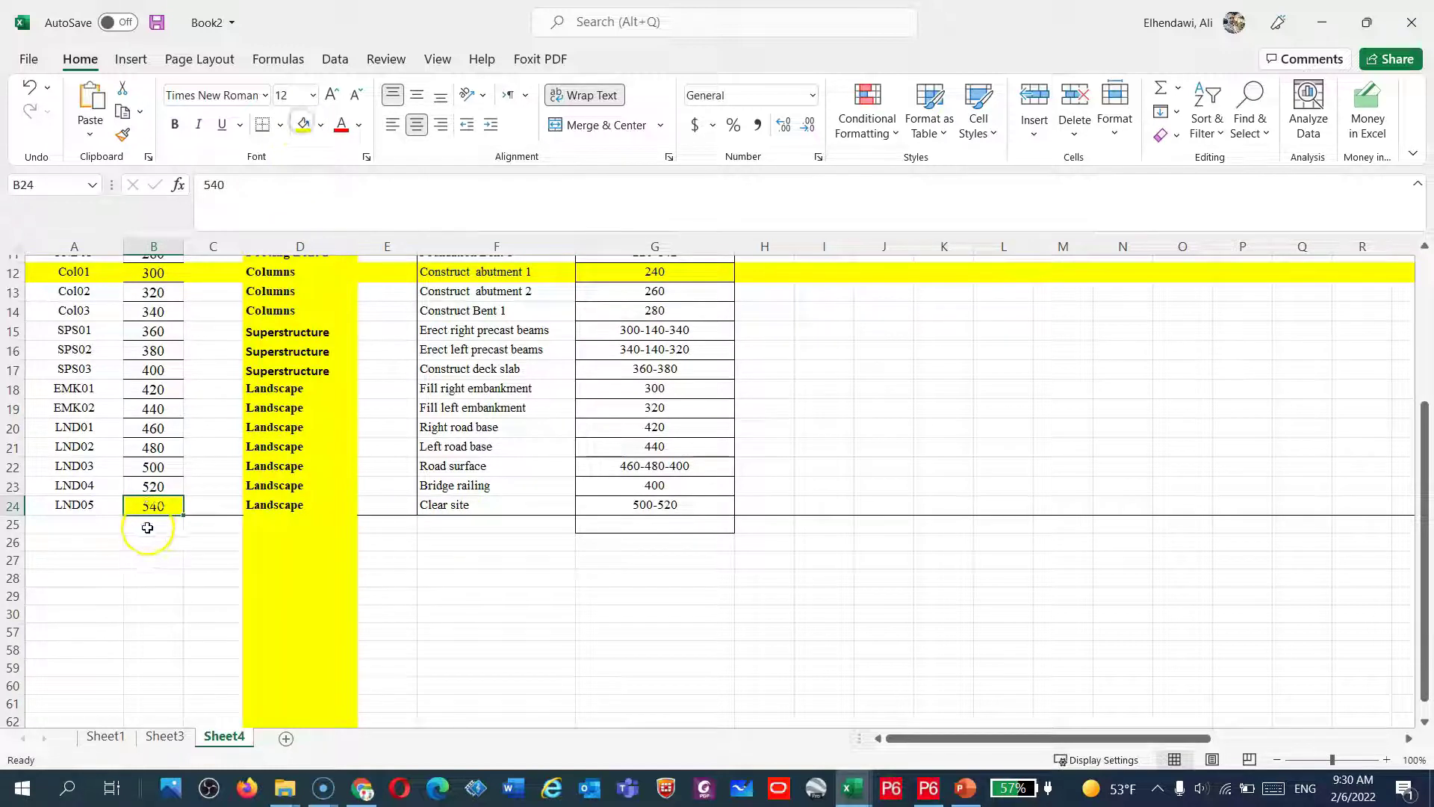
# - Select rows 2 and 3 holding the two milestones
pyautogui.scroll(4, 147, 523)
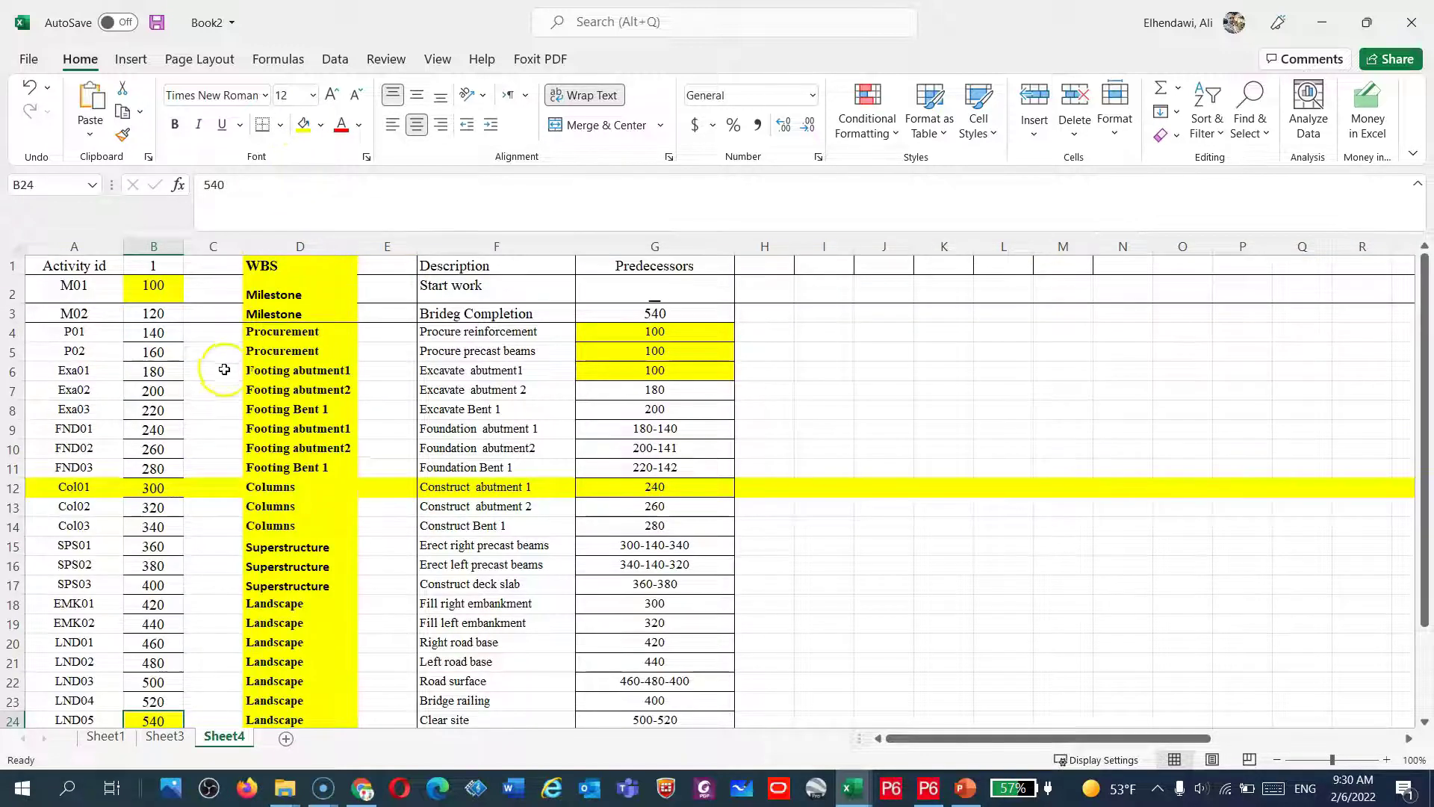
pyautogui.click(8, 292)
pyautogui.moveTo(8, 292); pyautogui.dragTo(8, 308)
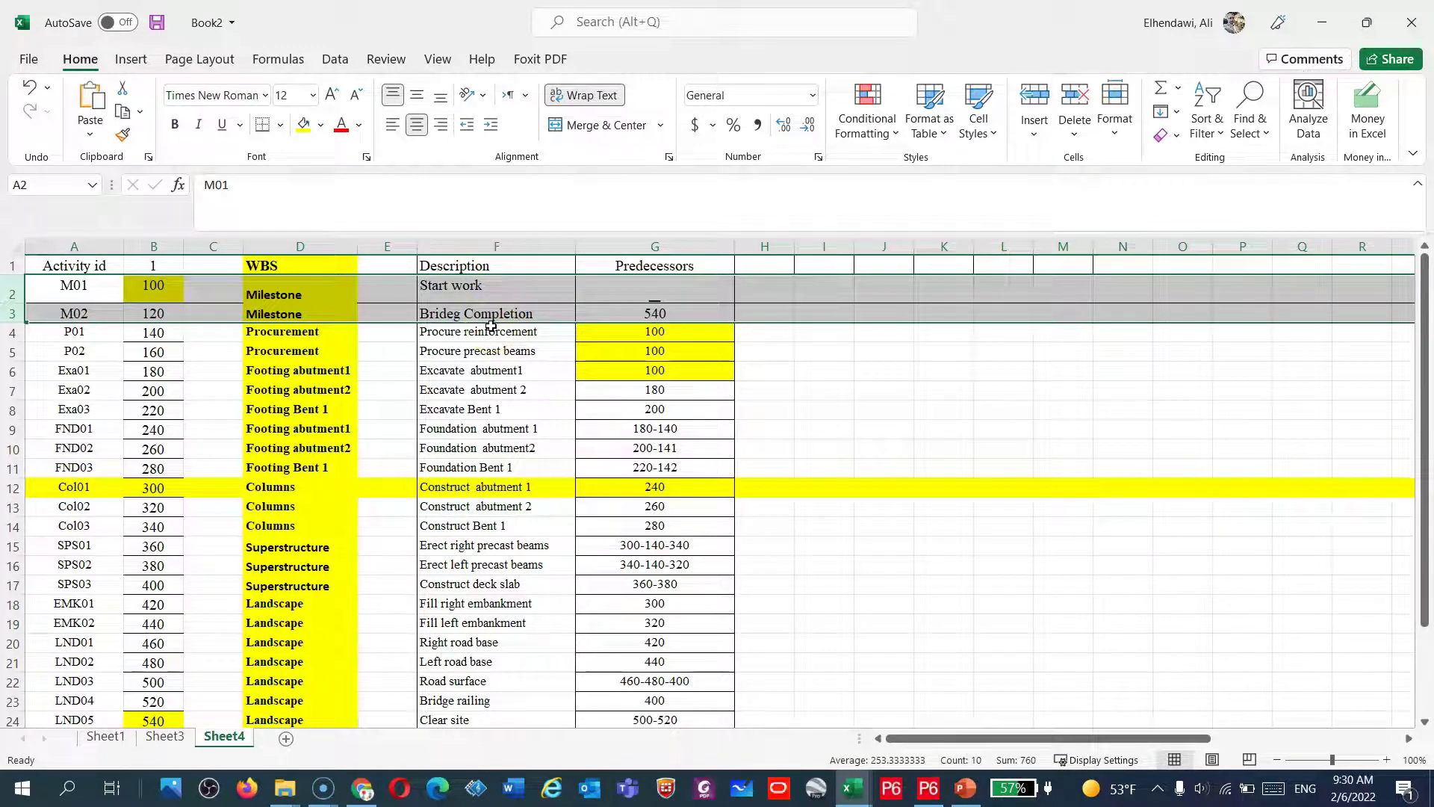
pyautogui.moveTo(10, 333); pyautogui.dragTo(8, 372)
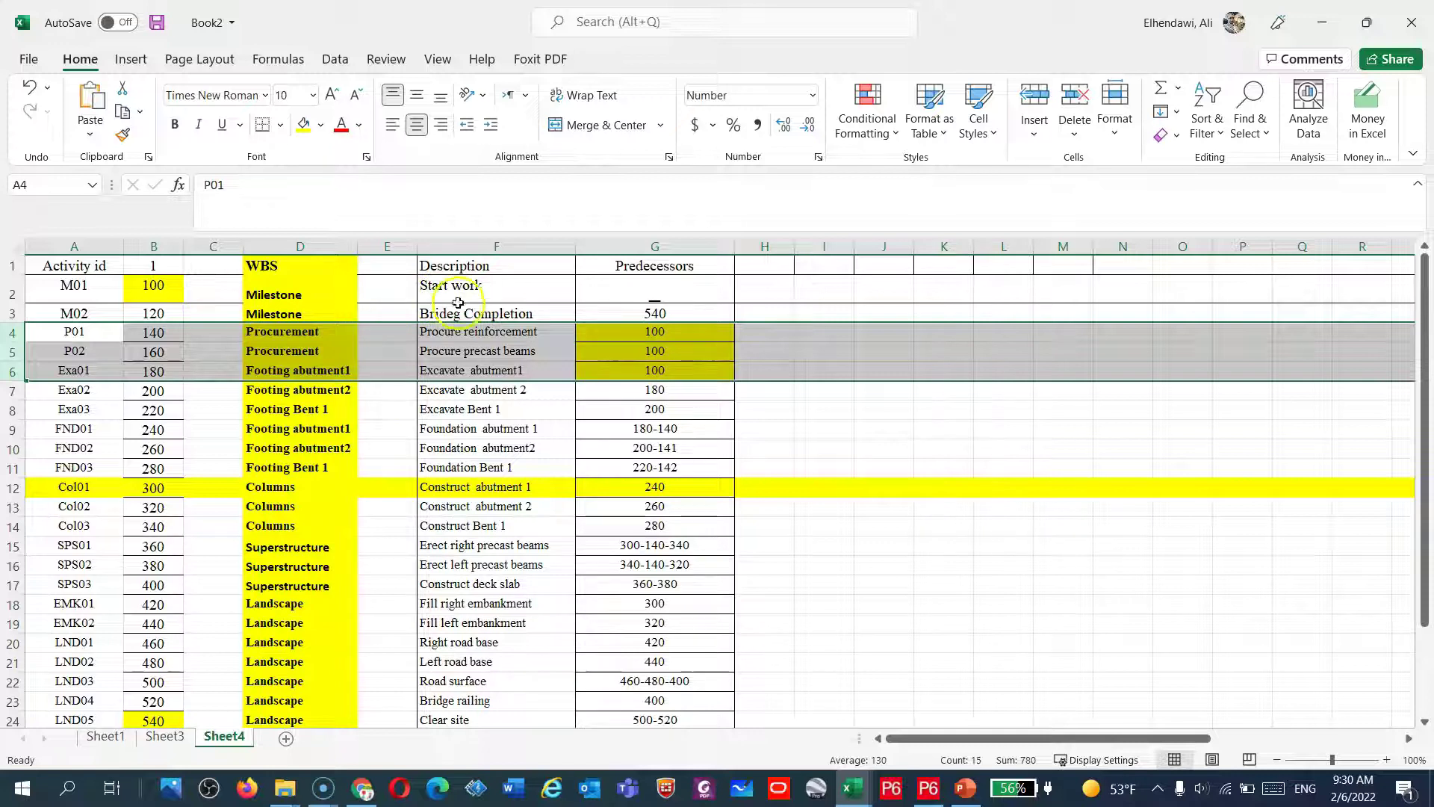
pyautogui.click(165, 286)
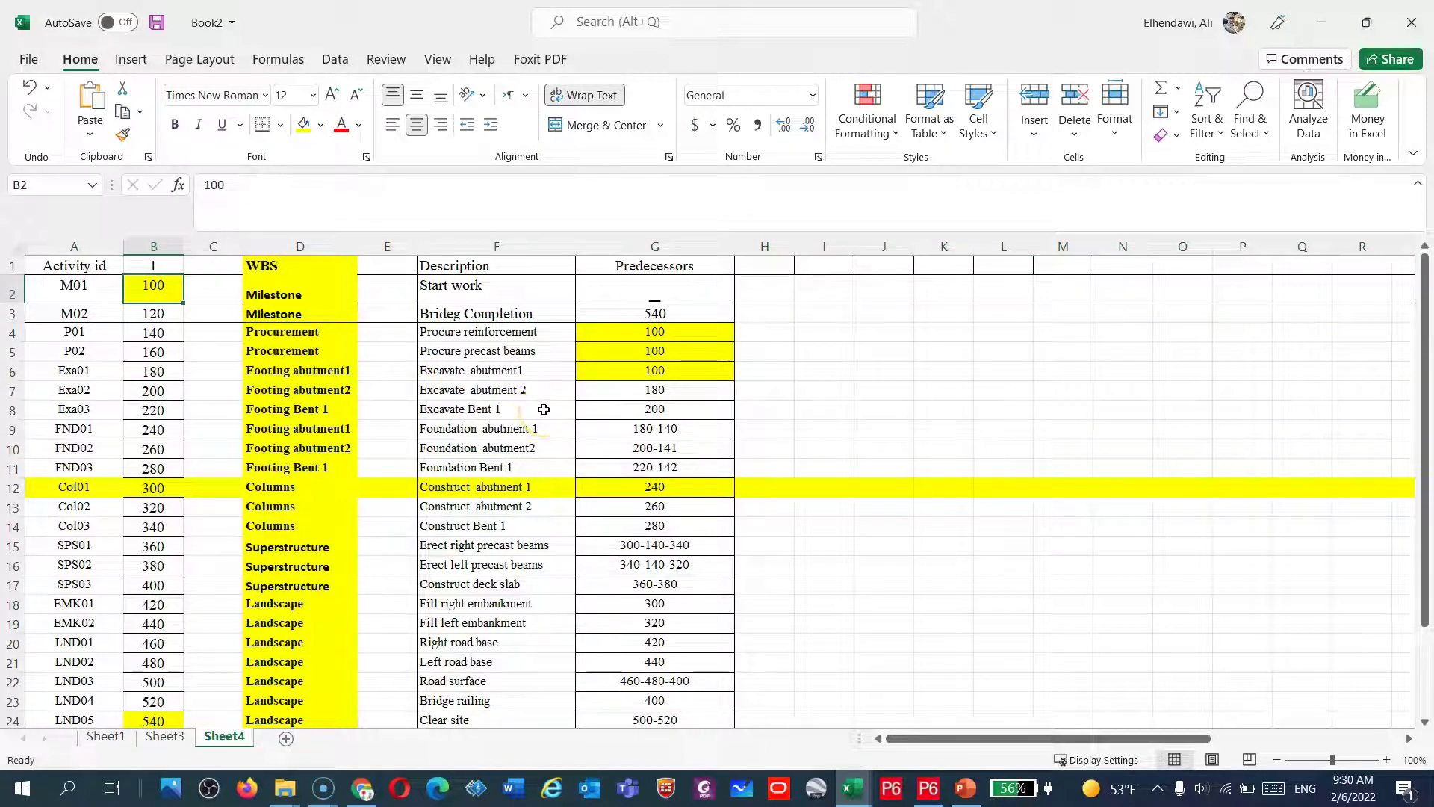
pyautogui.click(444, 368)
pyautogui.moveTo(447, 368); pyautogui.dragTo(637, 402)
pyautogui.click(636, 401)
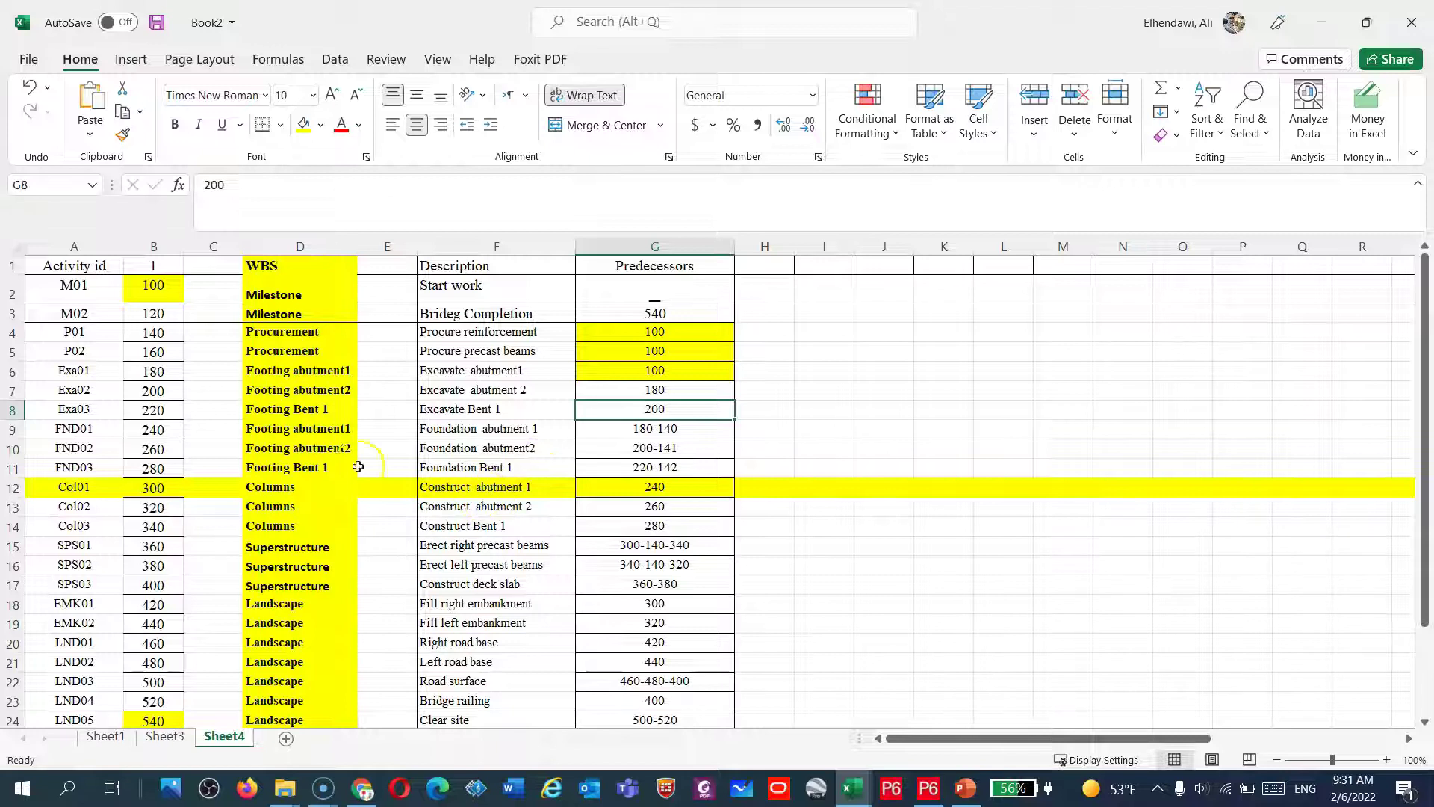
# - Fill cells F4 Procure reinforcement and F9 Foundation abutment 1 with yellow
pyautogui.click(16, 431)
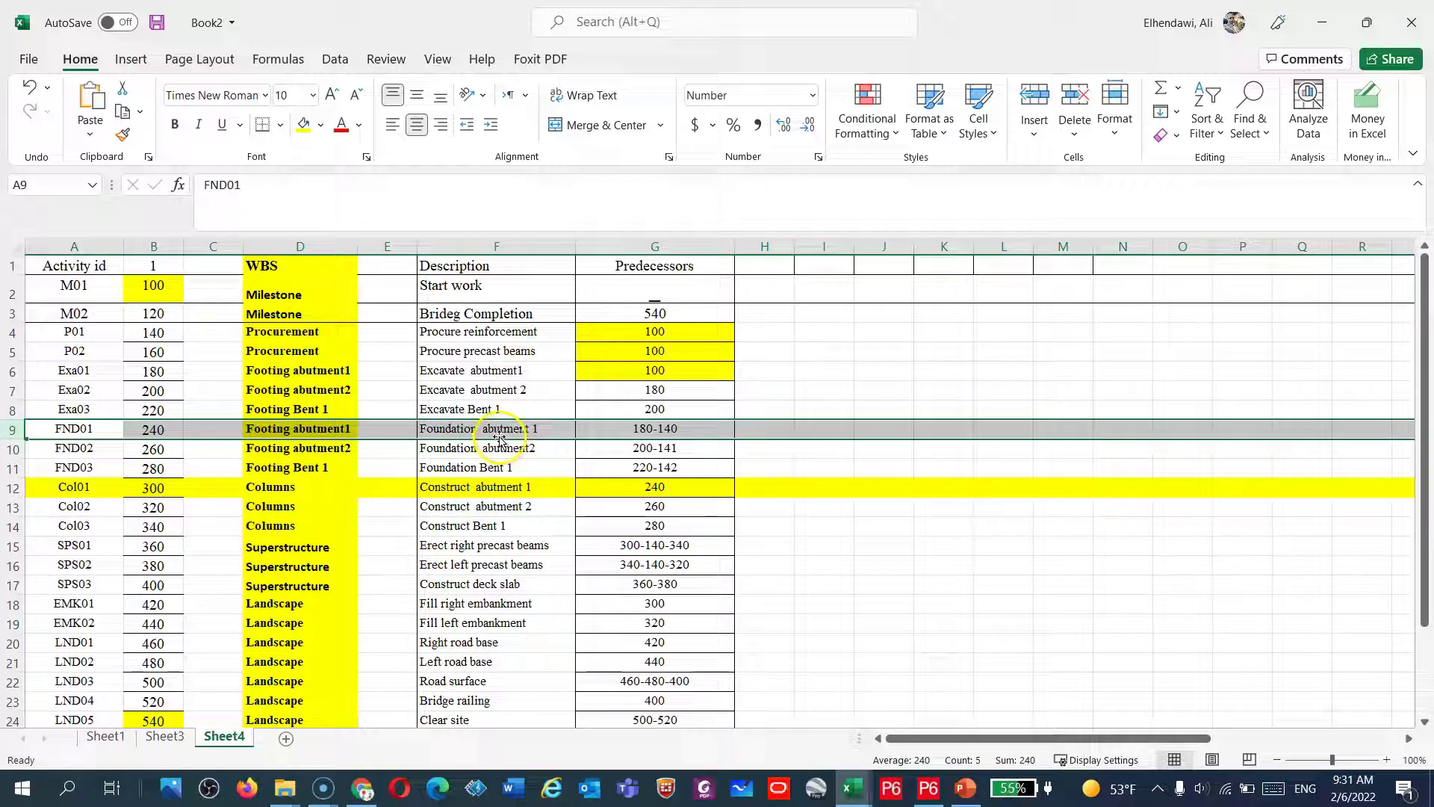
pyautogui.click(484, 330)
pyautogui.click(309, 128)
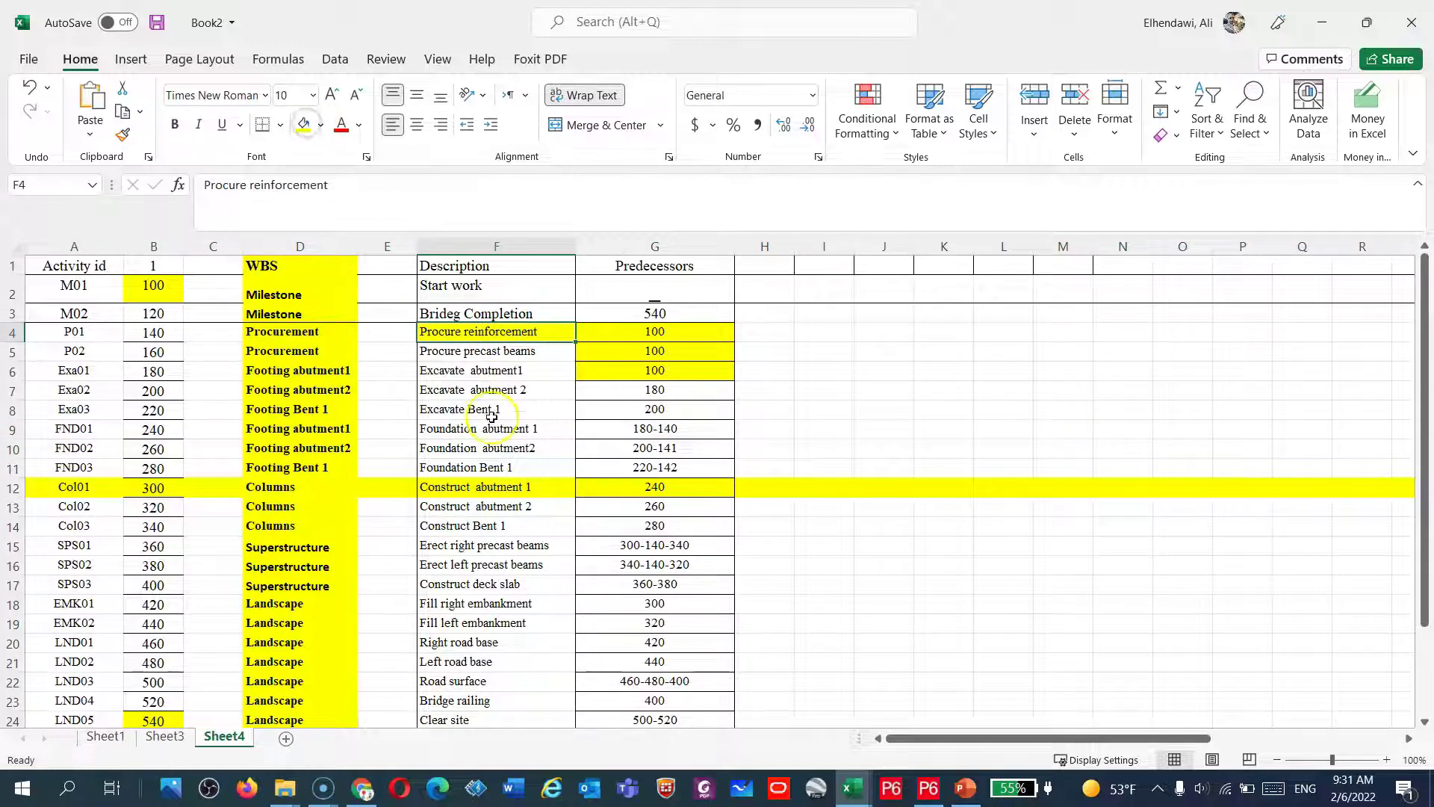
pyautogui.click(500, 489)
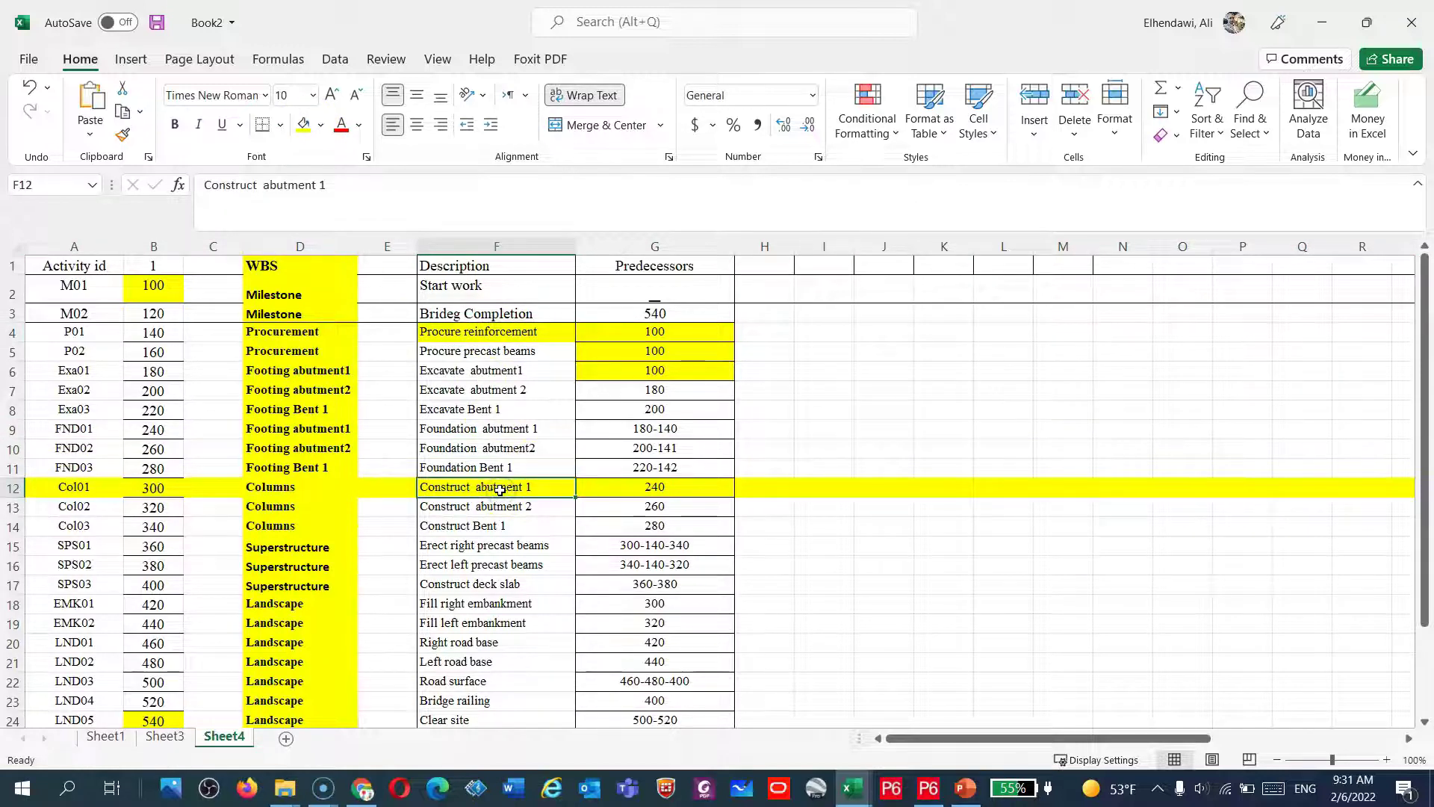
pyautogui.click(479, 431)
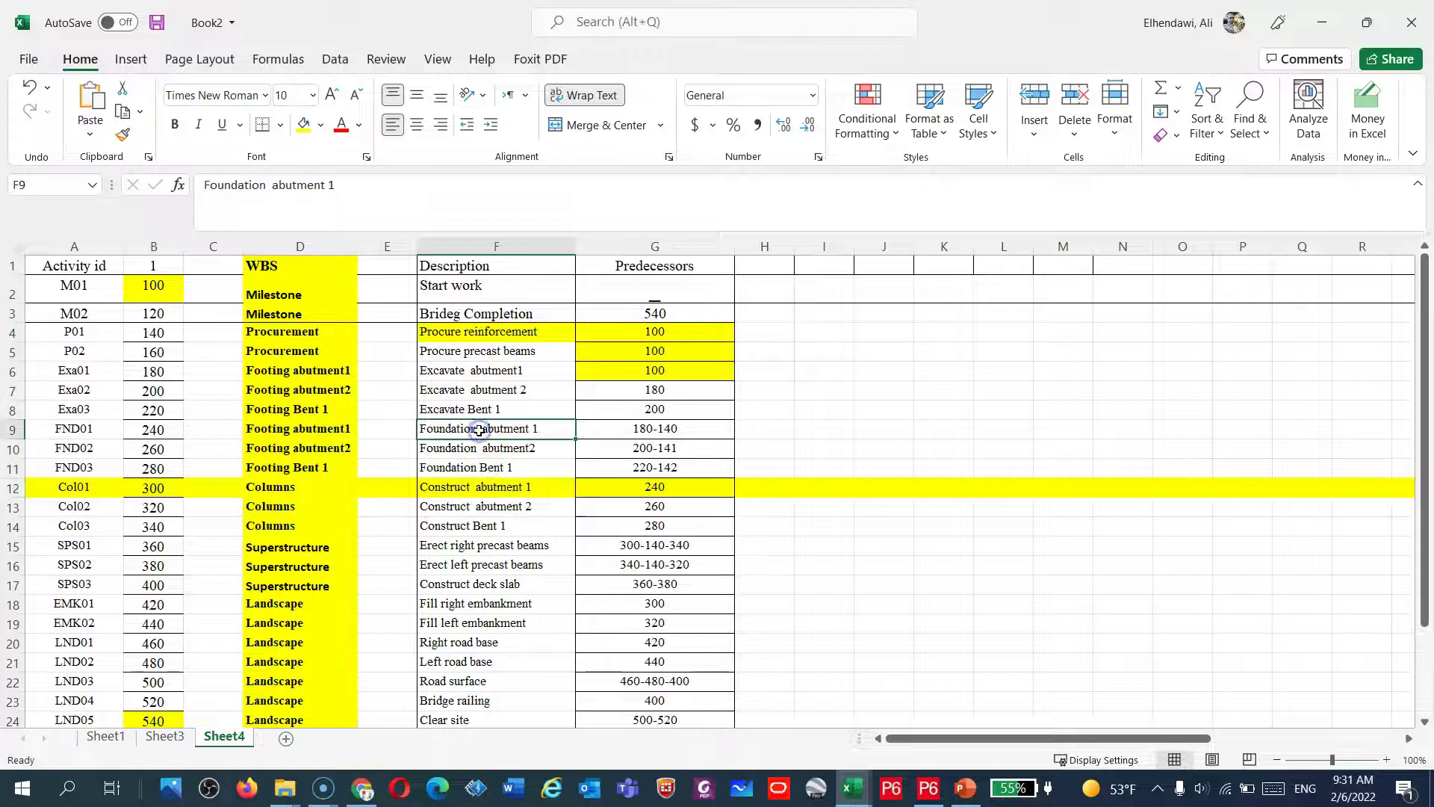
pyautogui.click(304, 124)
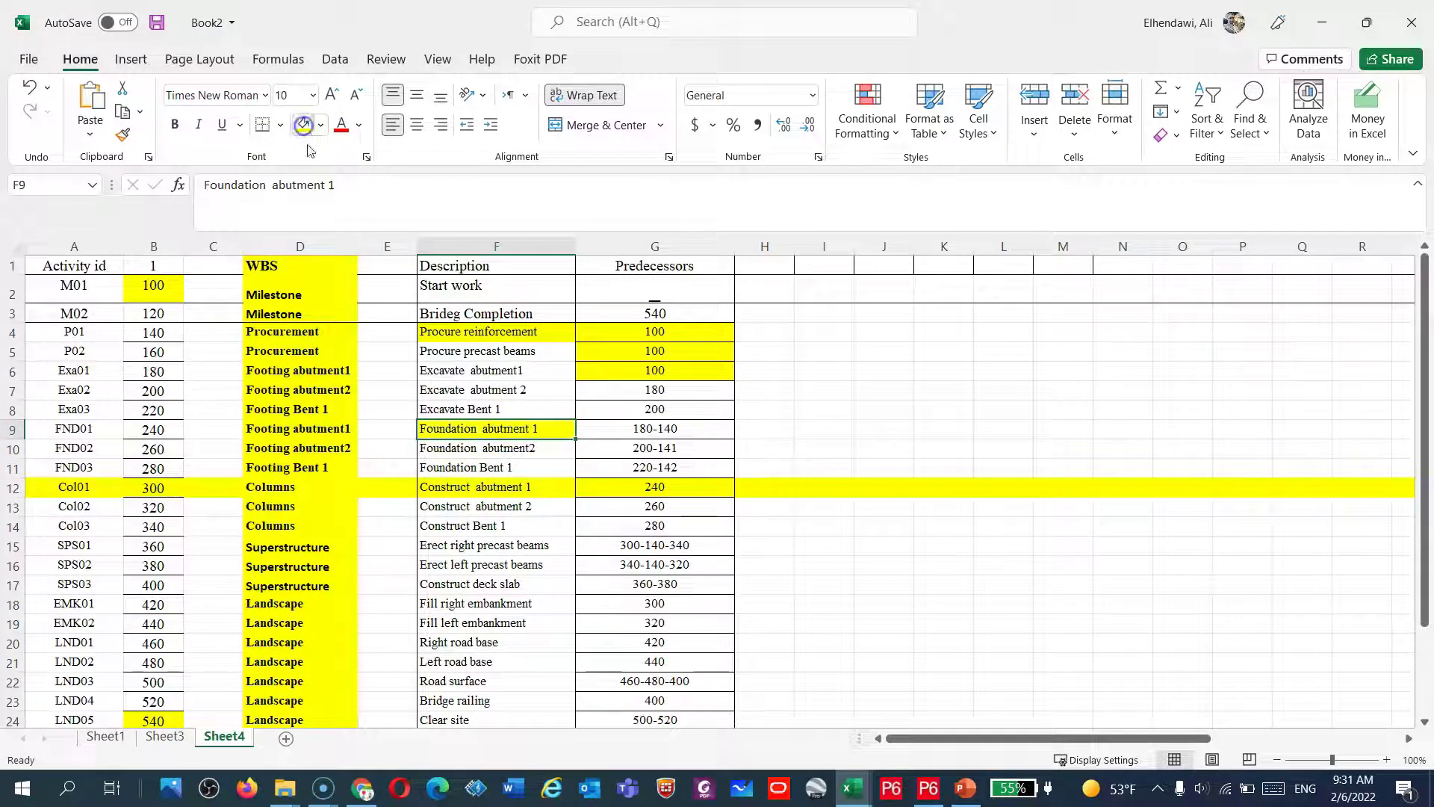
# - Correct the predecessors in G10 to 200-140 and G11 to 220-140, then return to Primavera P6
pyautogui.click(158, 371)
pyautogui.click(502, 371)
pyautogui.click(517, 431)
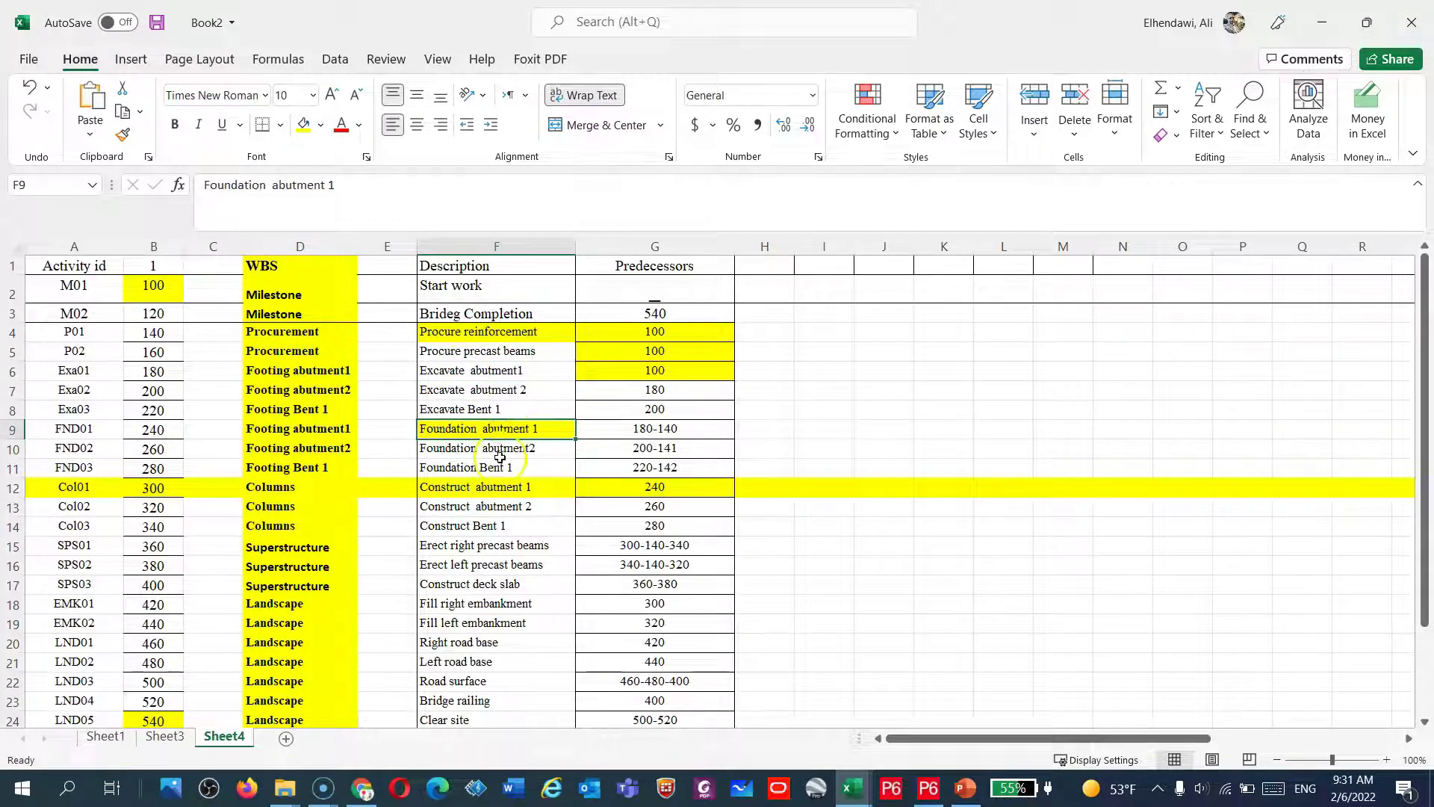
pyautogui.click(482, 450)
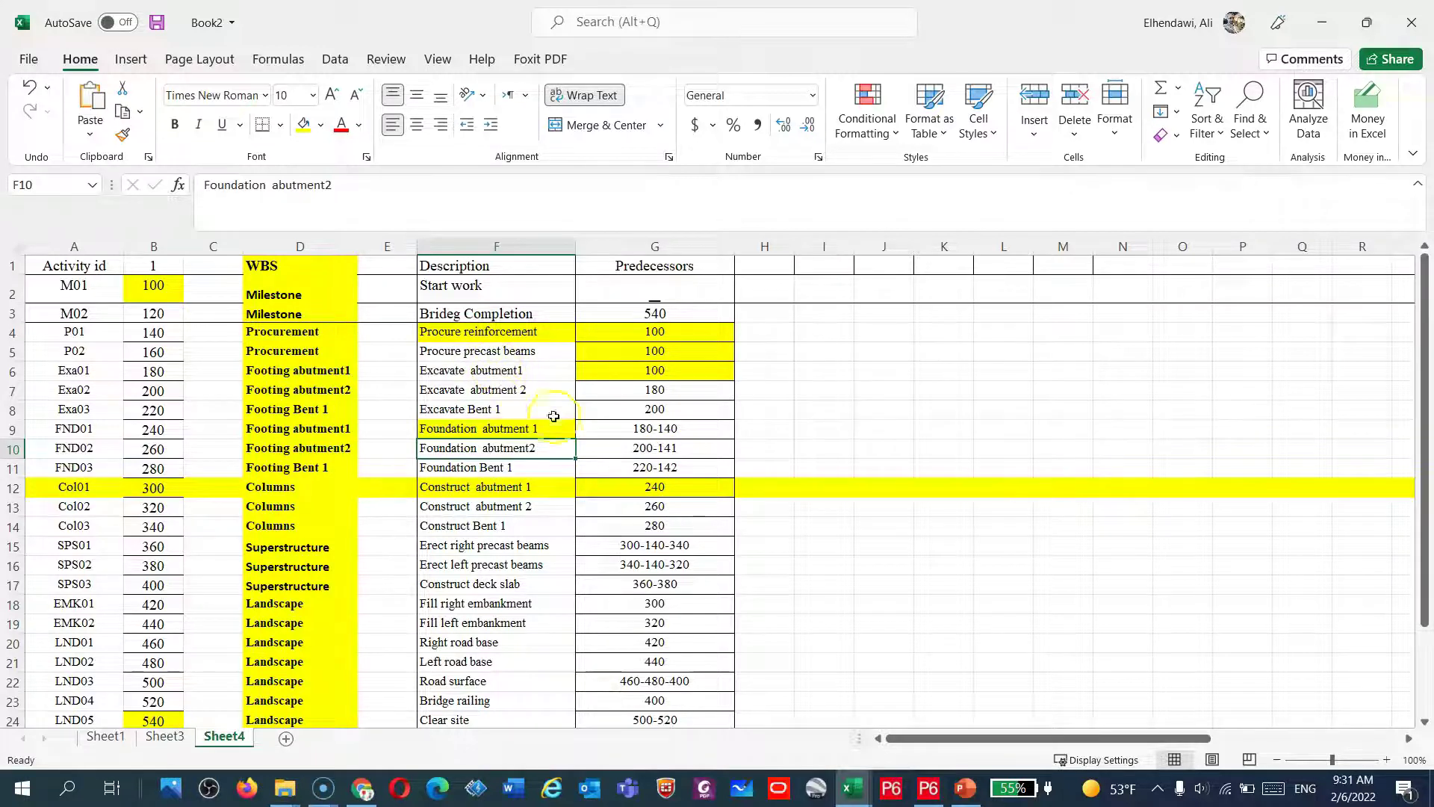
pyautogui.click(680, 445)
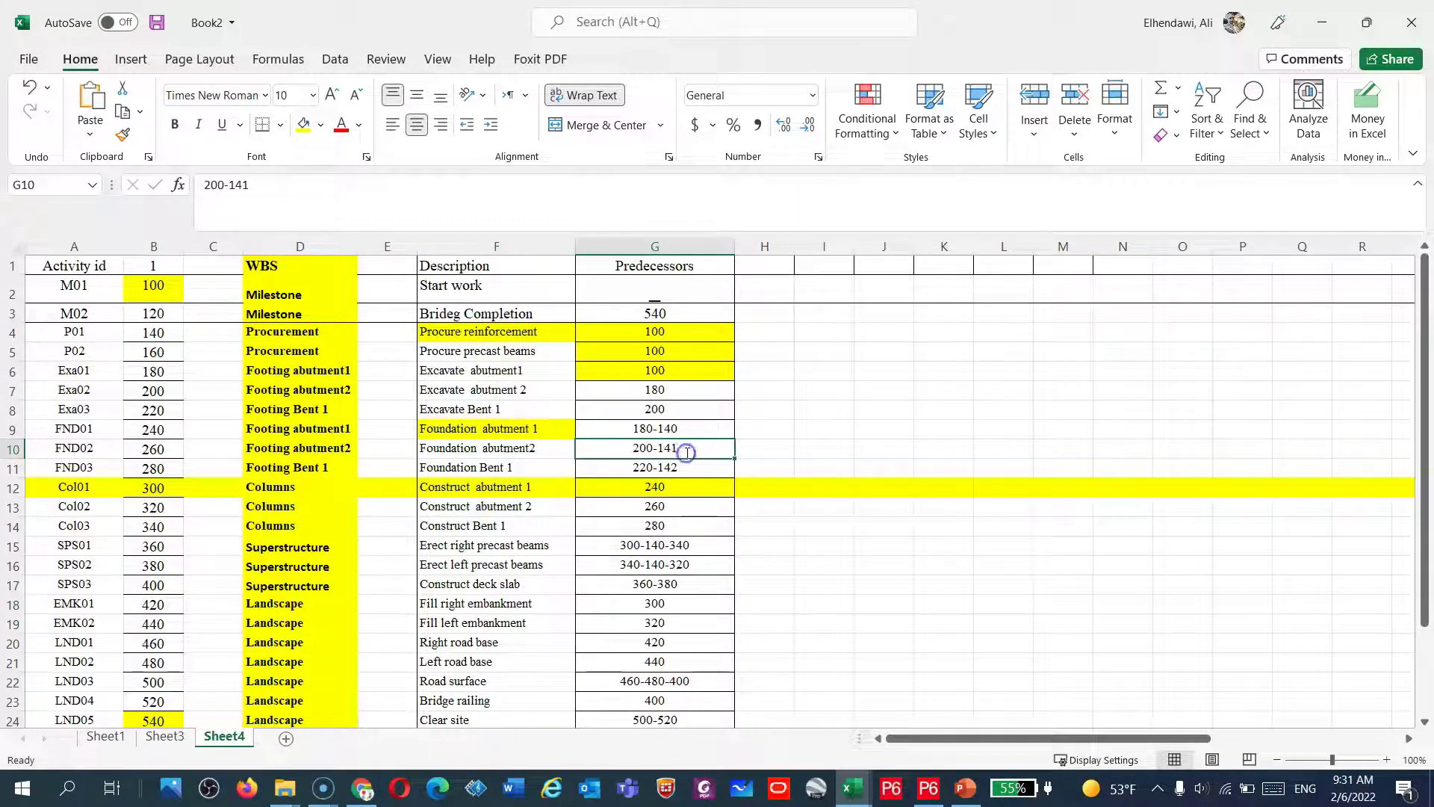
pyautogui.doubleClick(677, 449)
pyautogui.click(680, 469)
pyautogui.doubleClick(680, 469)
pyautogui.write('0')
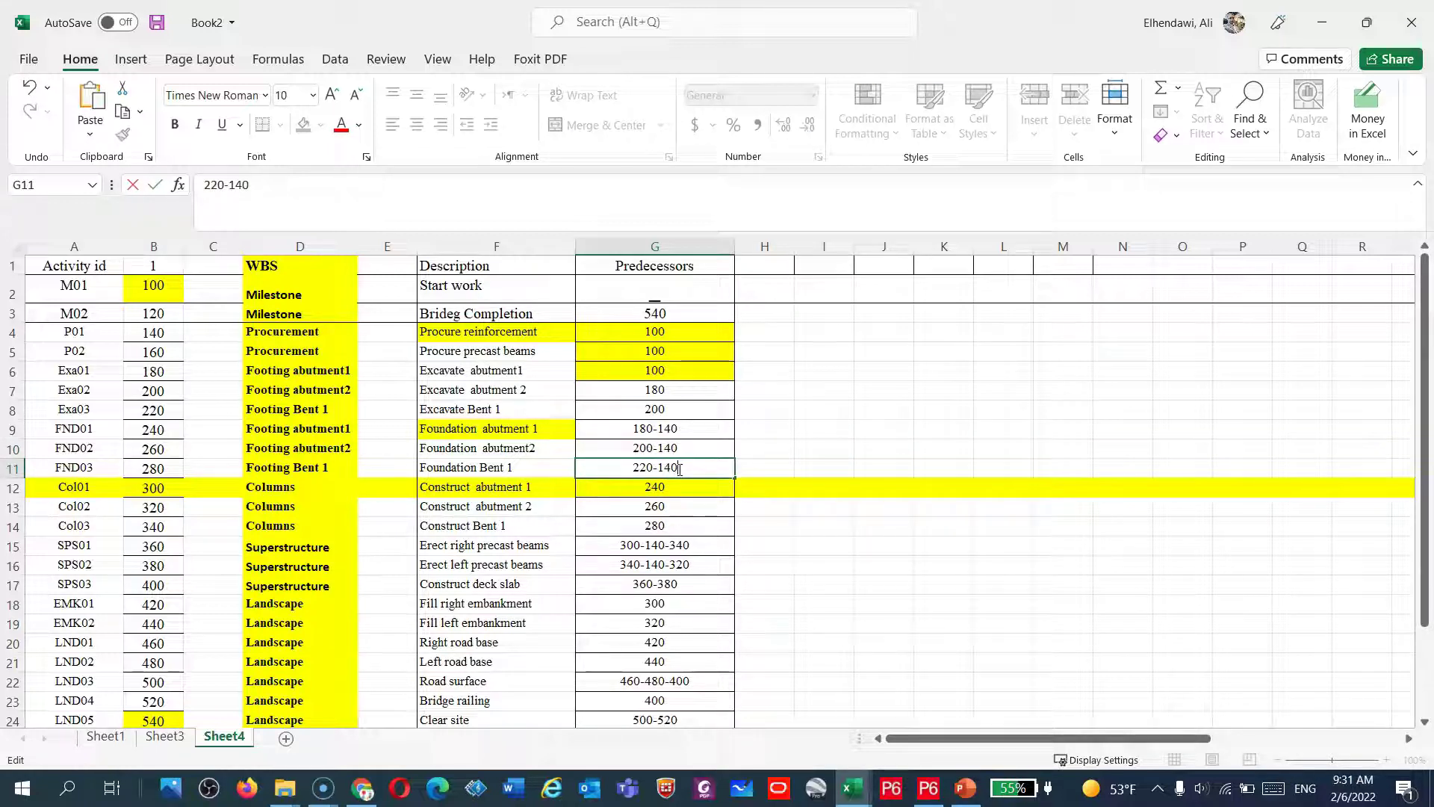
pyautogui.press('Return')
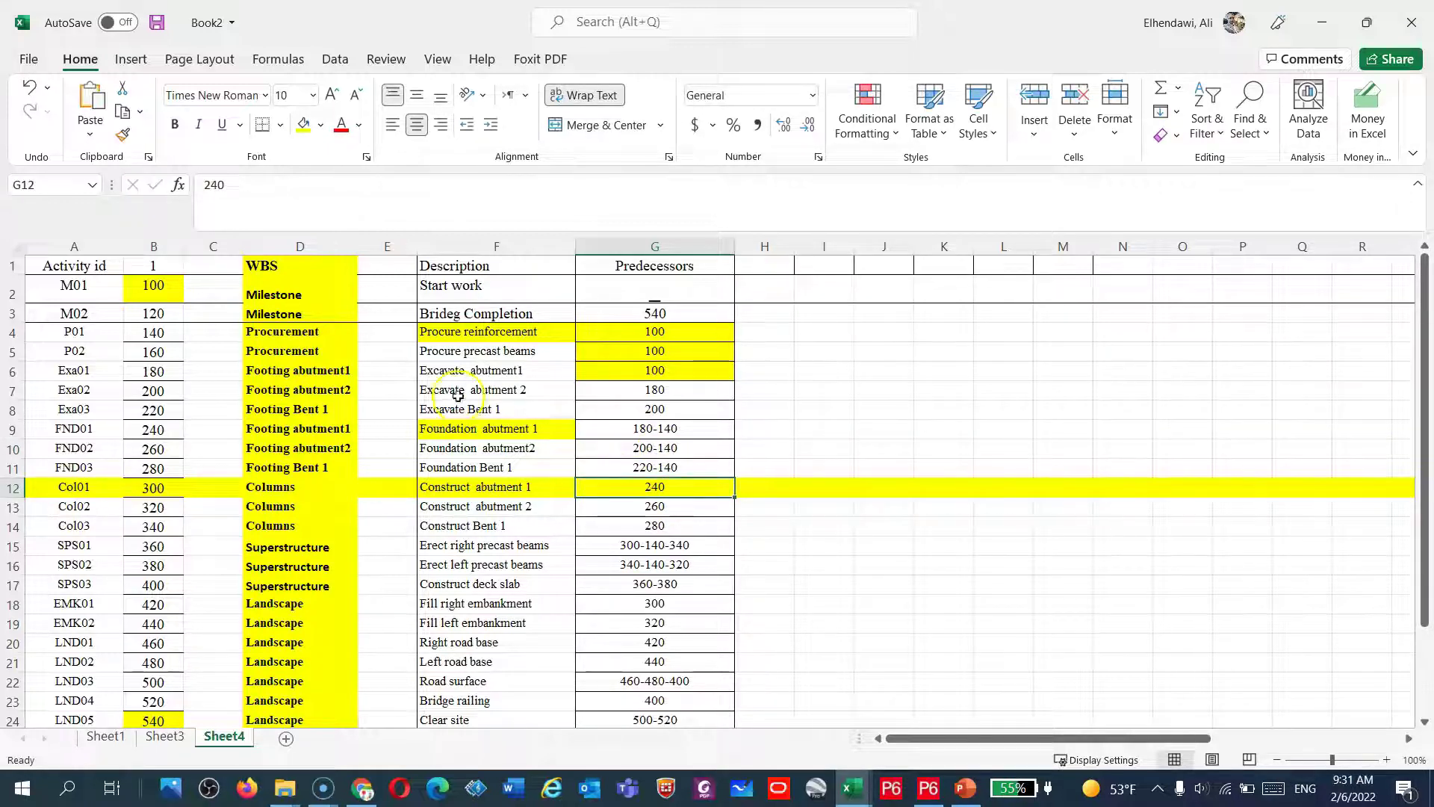
pyautogui.click(928, 790)
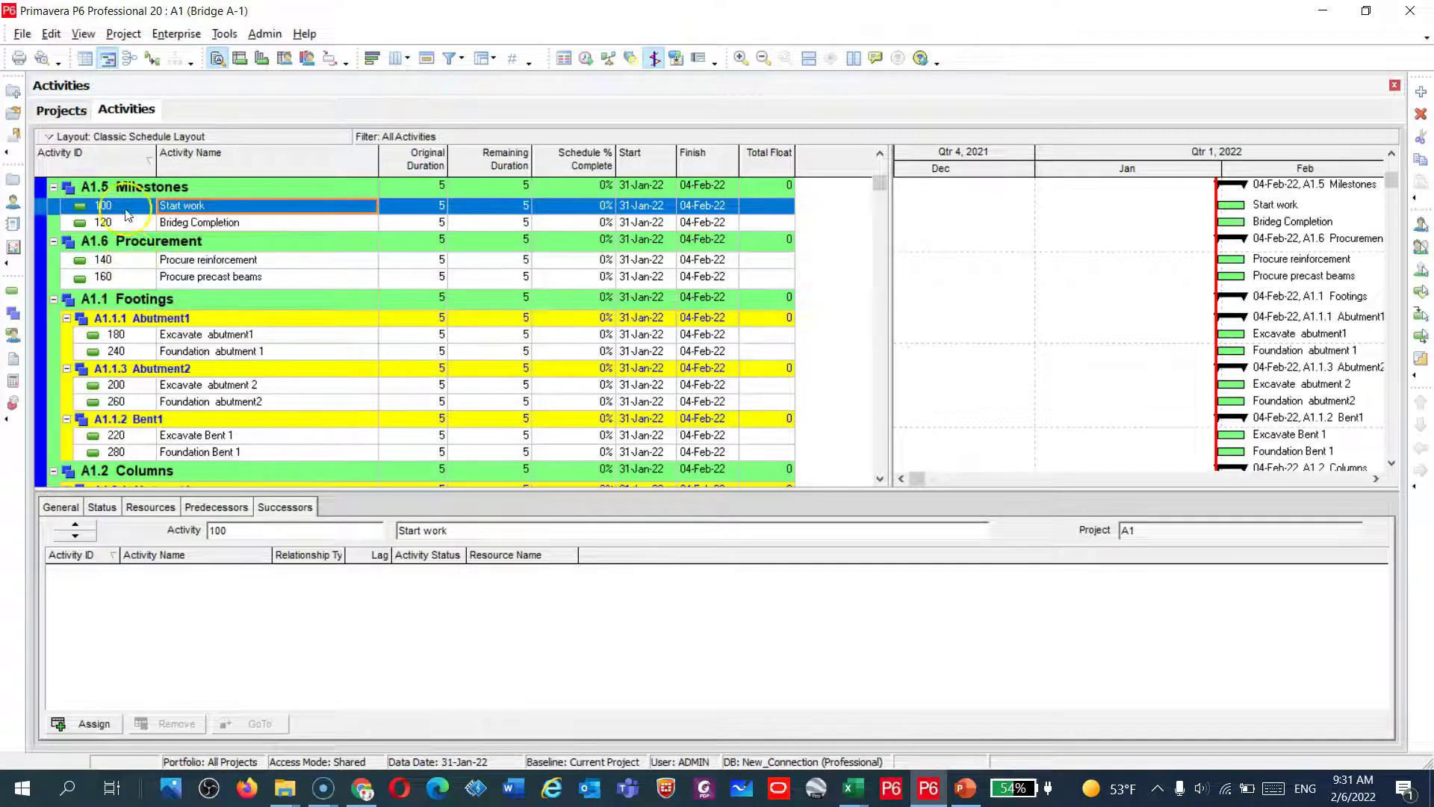
# - Browse the Bridge A-1 activities from Start work through Foundation abutment2
pyautogui.click(196, 223)
pyautogui.click(196, 205)
pyautogui.click(196, 222)
pyautogui.click(196, 206)
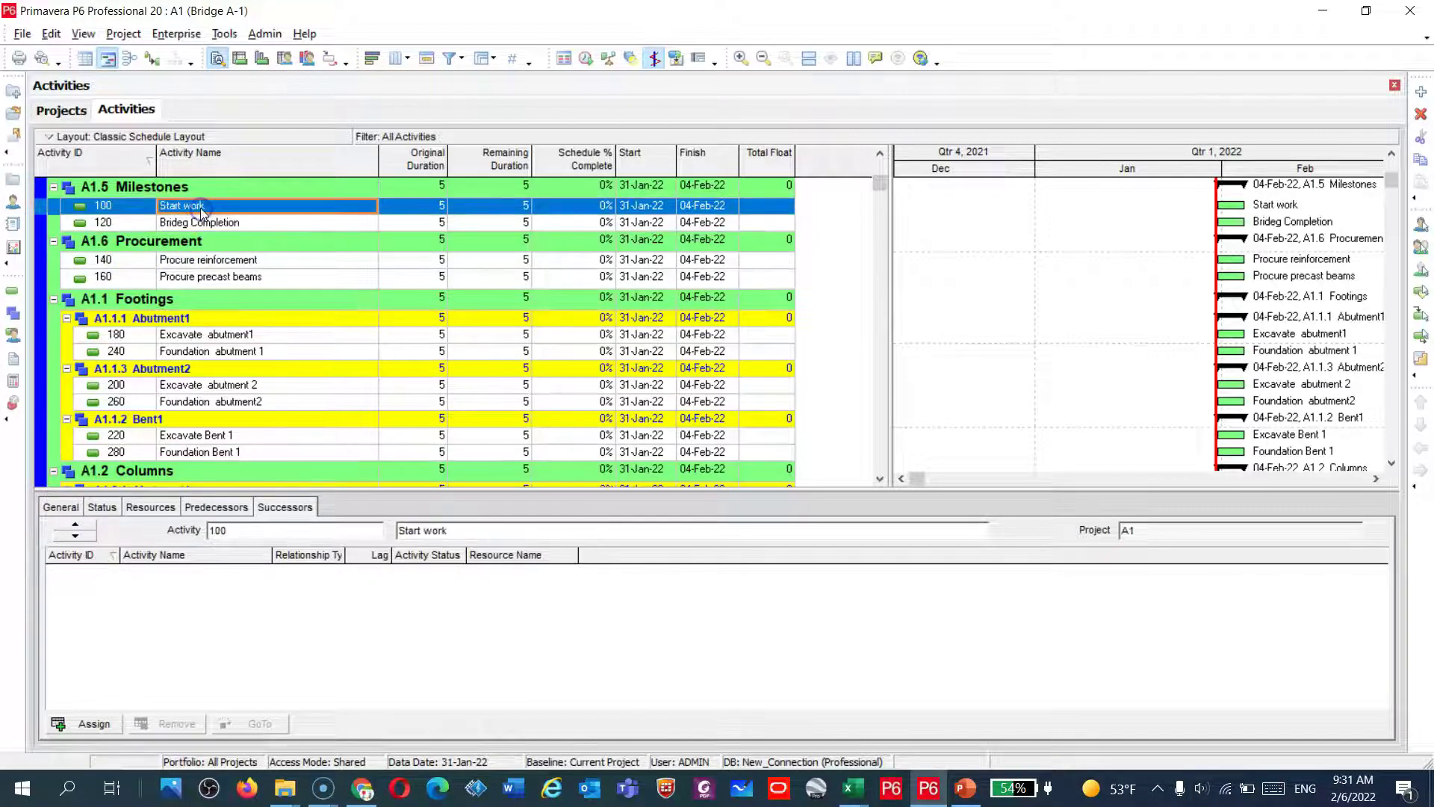
pyautogui.click(188, 262)
pyautogui.click(196, 278)
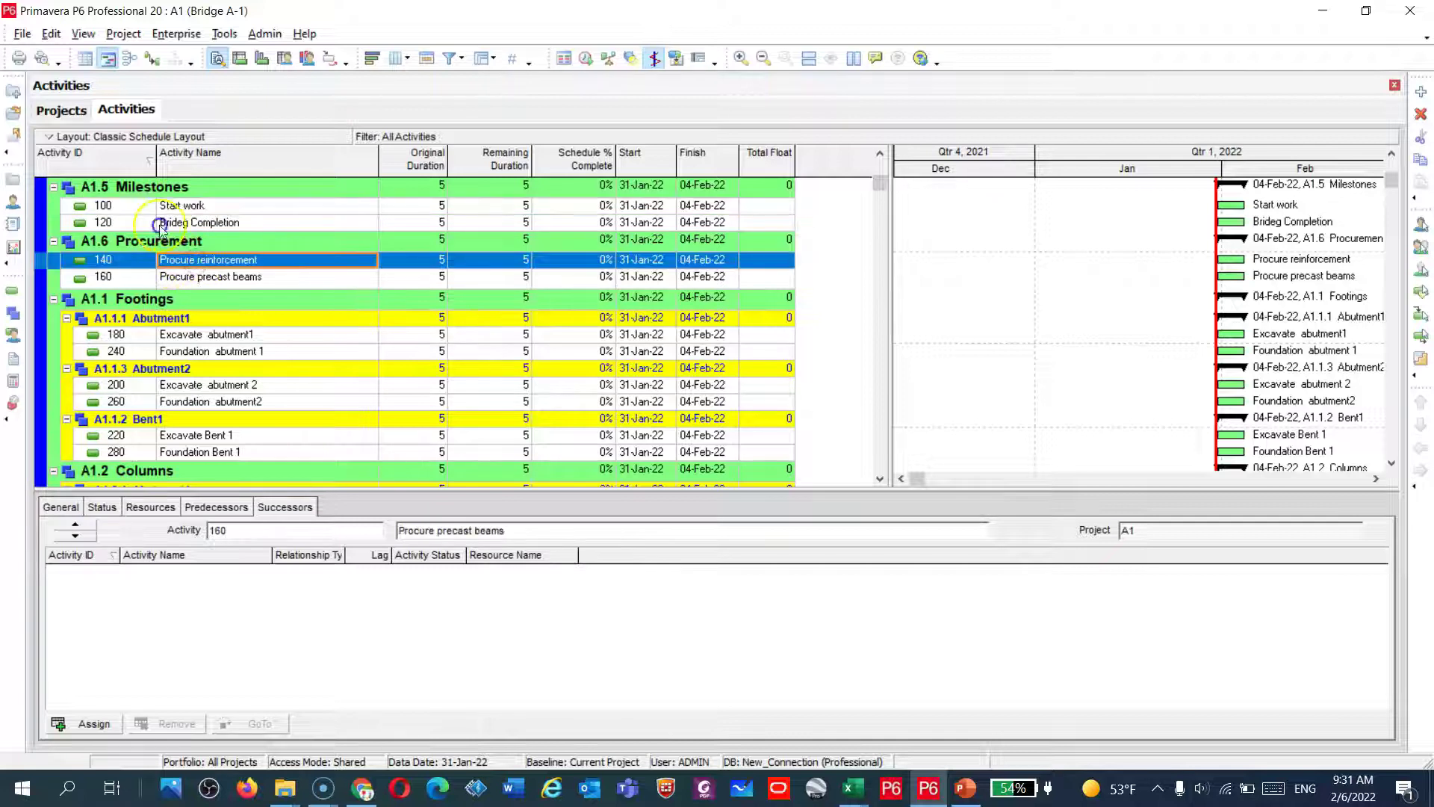
pyautogui.click(196, 336)
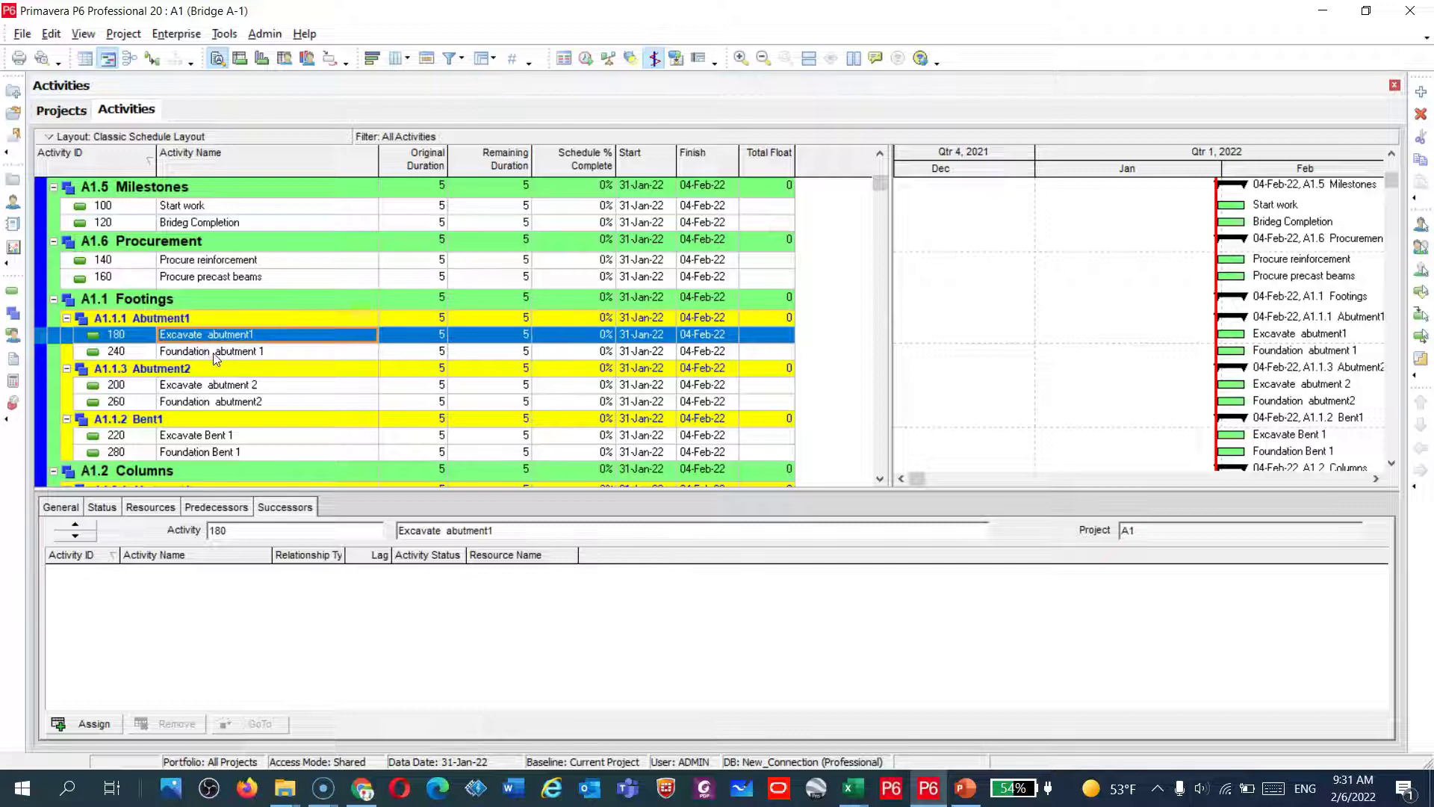
pyautogui.click(216, 356)
pyautogui.scroll(-2, 216, 355)
pyautogui.click(218, 351)
pyautogui.click(217, 364)
pyautogui.scroll(3, 228, 352)
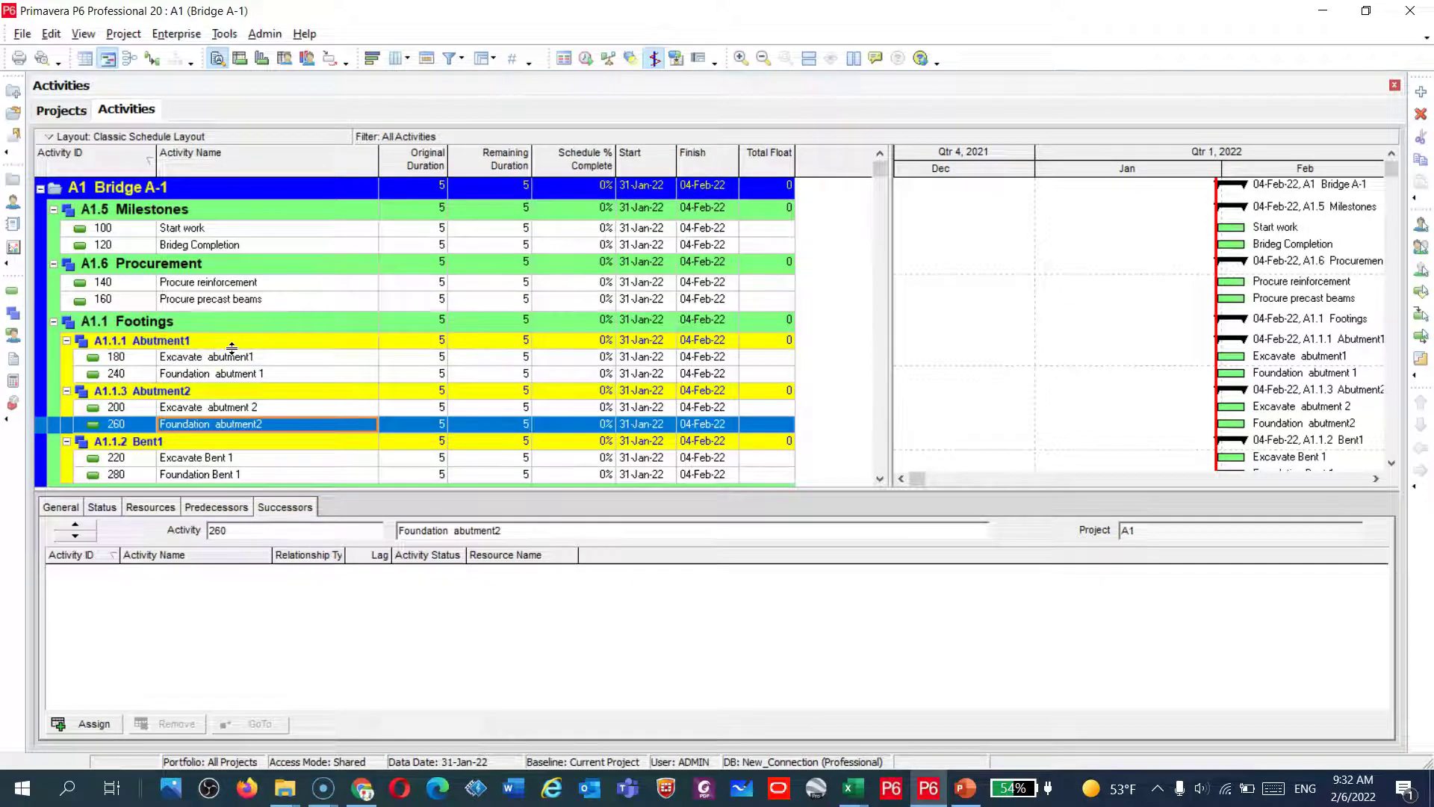
# - Show the empty Successors list for activity 100 Start work and begin assigning successors
pyautogui.click(208, 231)
pyautogui.click(208, 234)
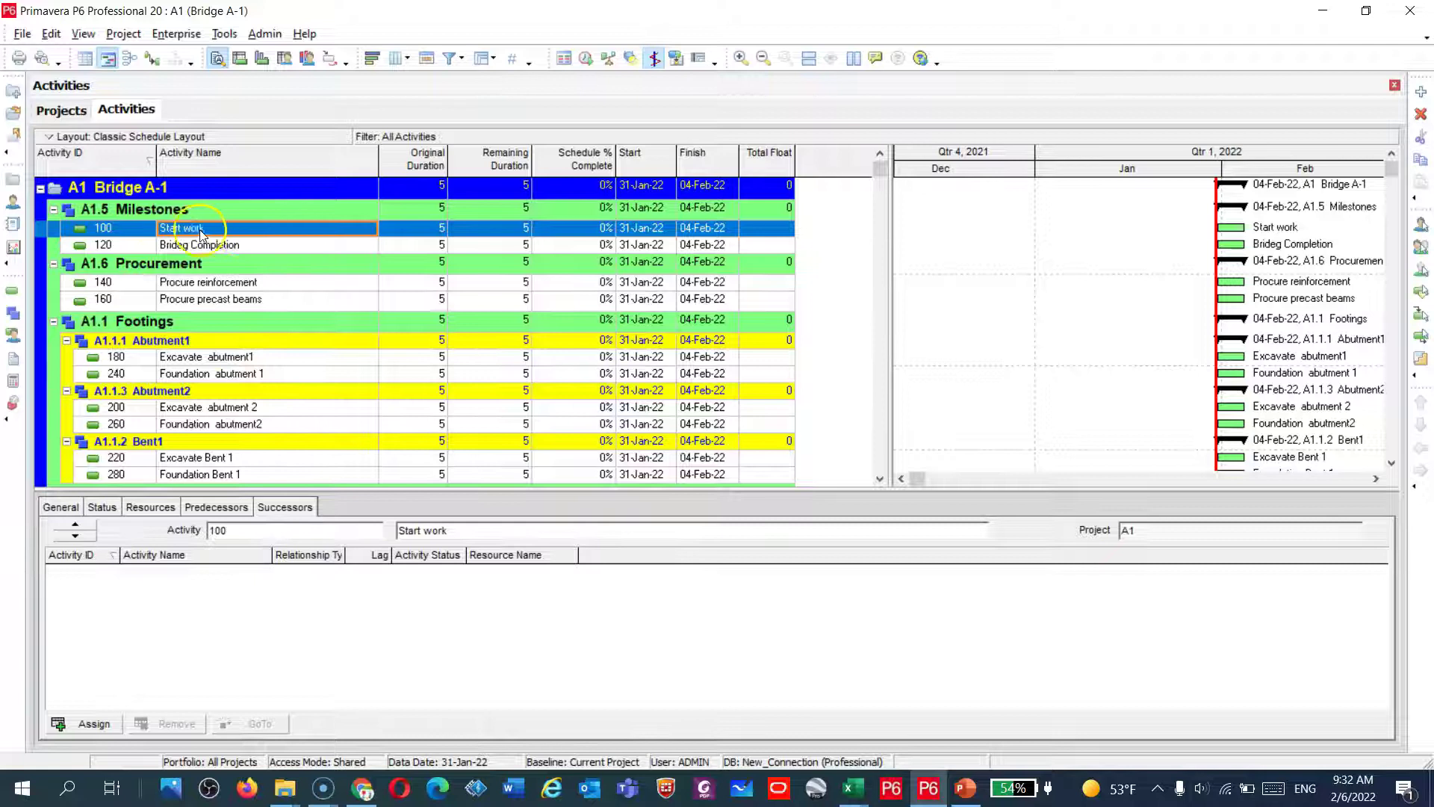
pyautogui.click(217, 508)
pyautogui.click(274, 512)
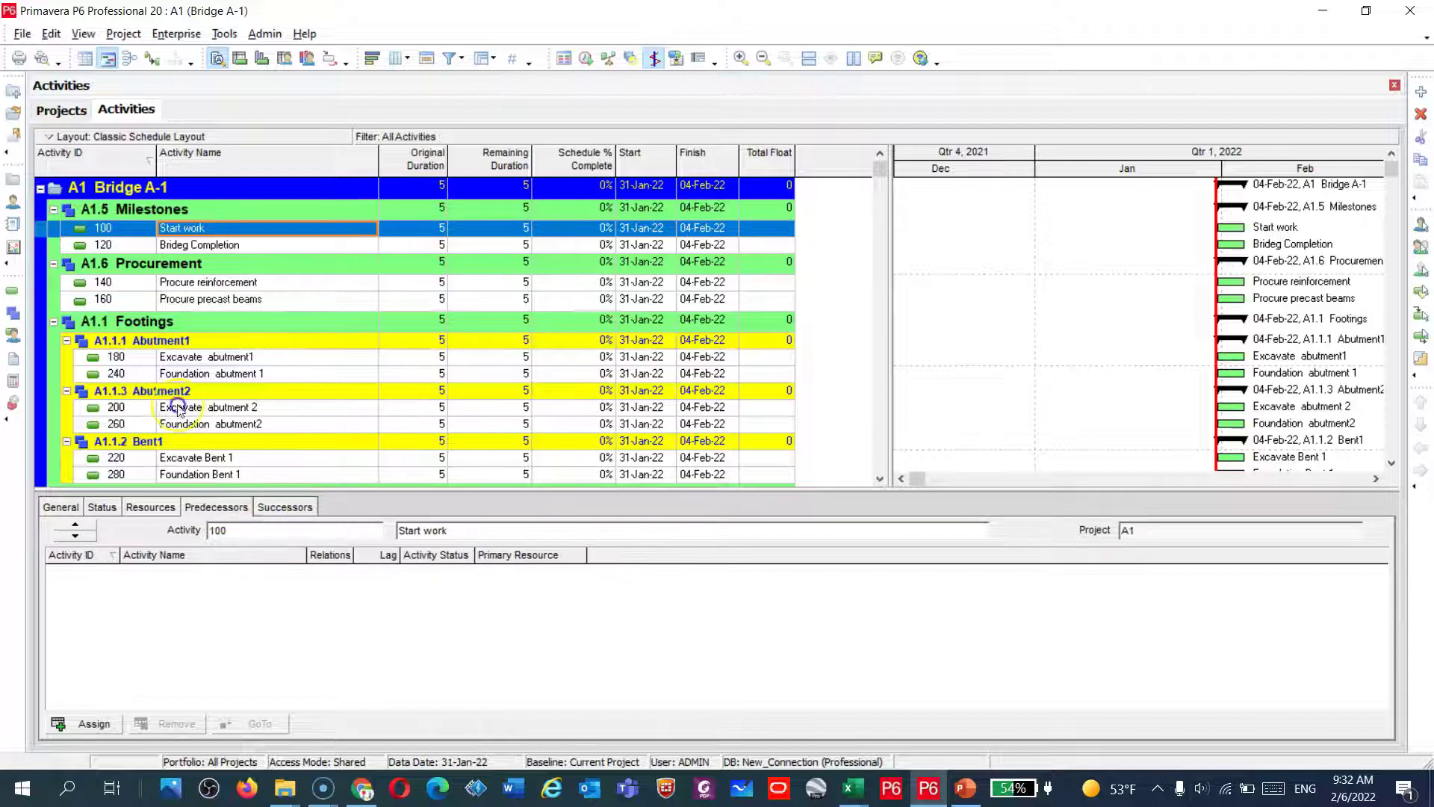
pyautogui.click(257, 289)
pyautogui.click(89, 723)
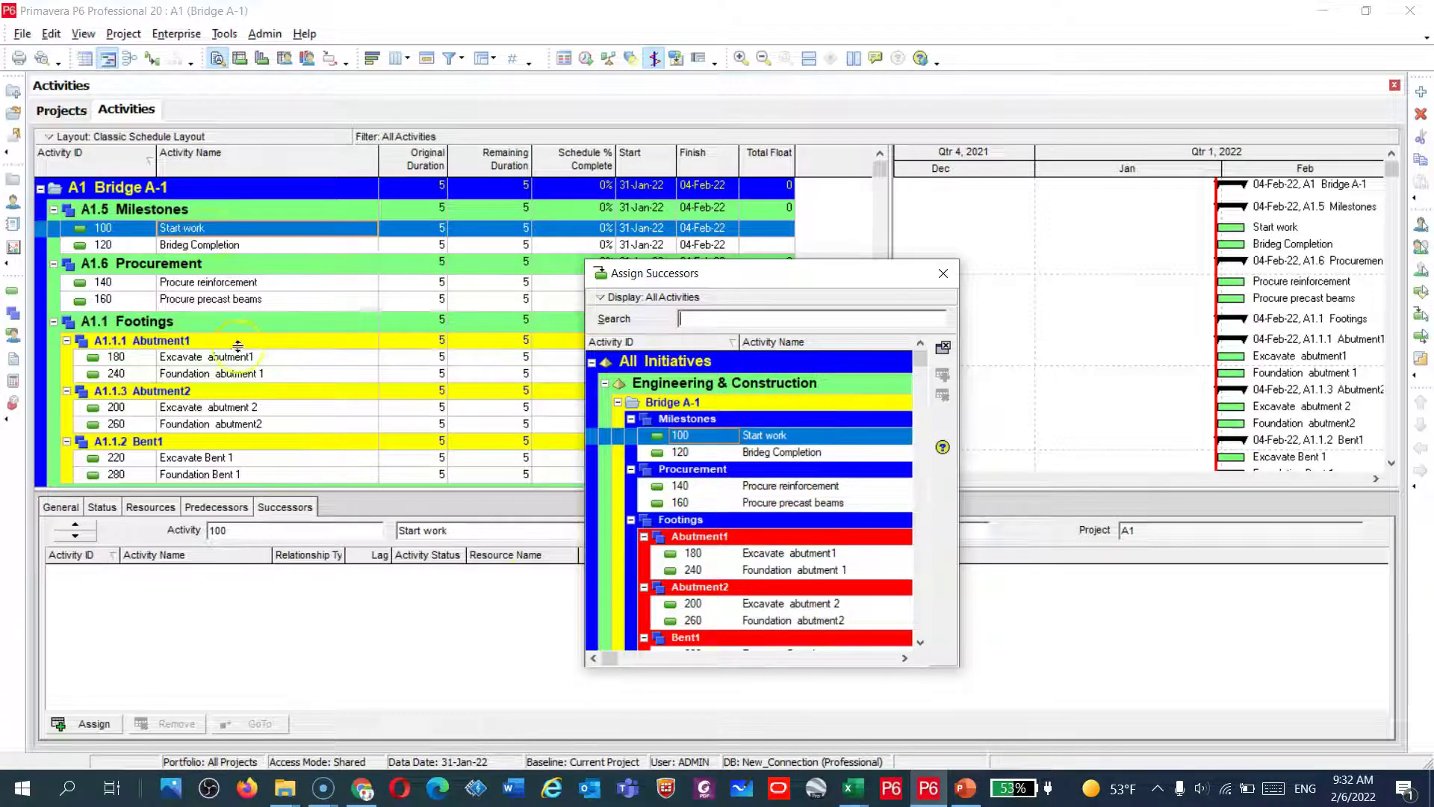
# - Assign 140 Procure reinforcement and 160 Procure precast beams as successors of Start work
pyautogui.click(782, 487)
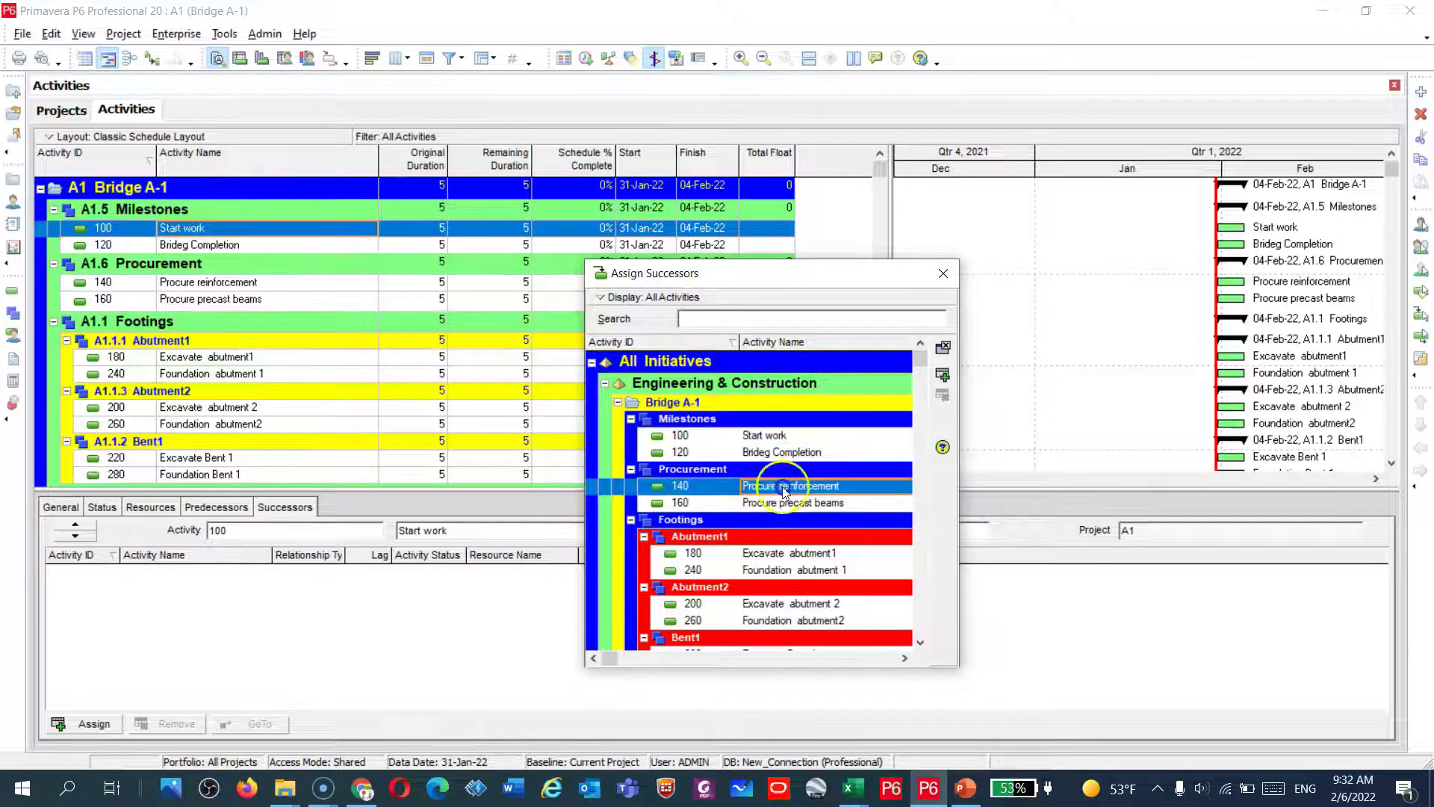
pyautogui.click(942, 376)
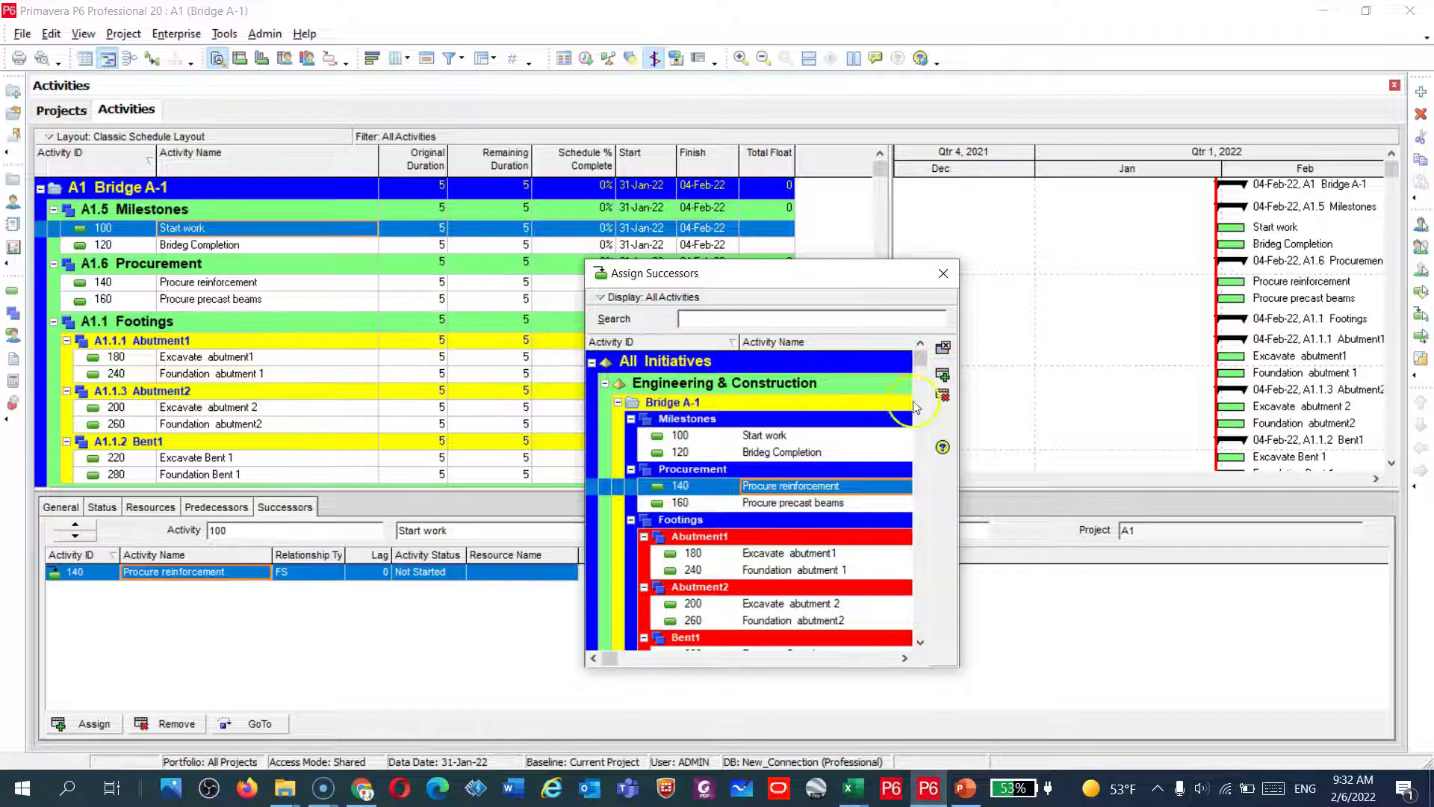
pyautogui.click(825, 508)
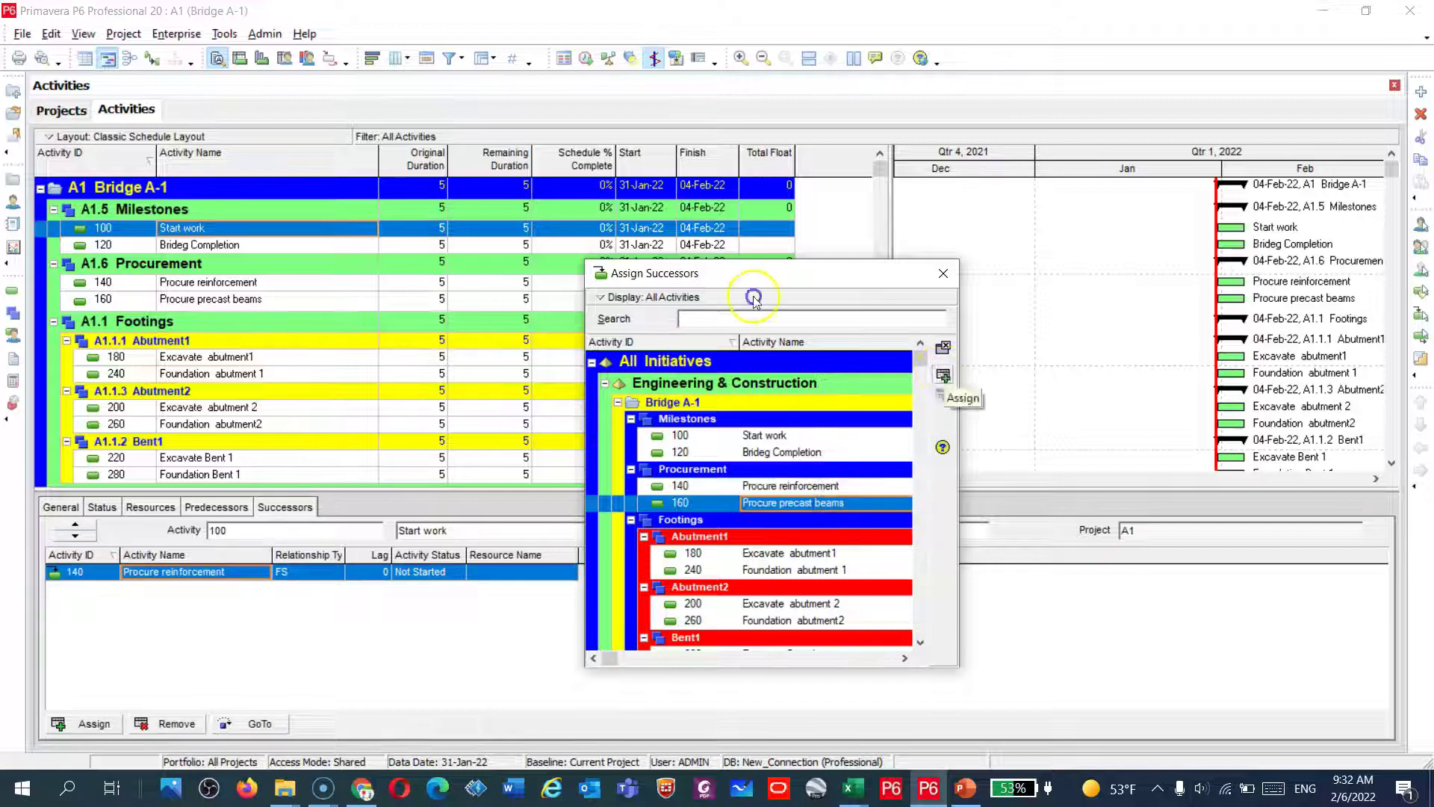
pyautogui.click(943, 375)
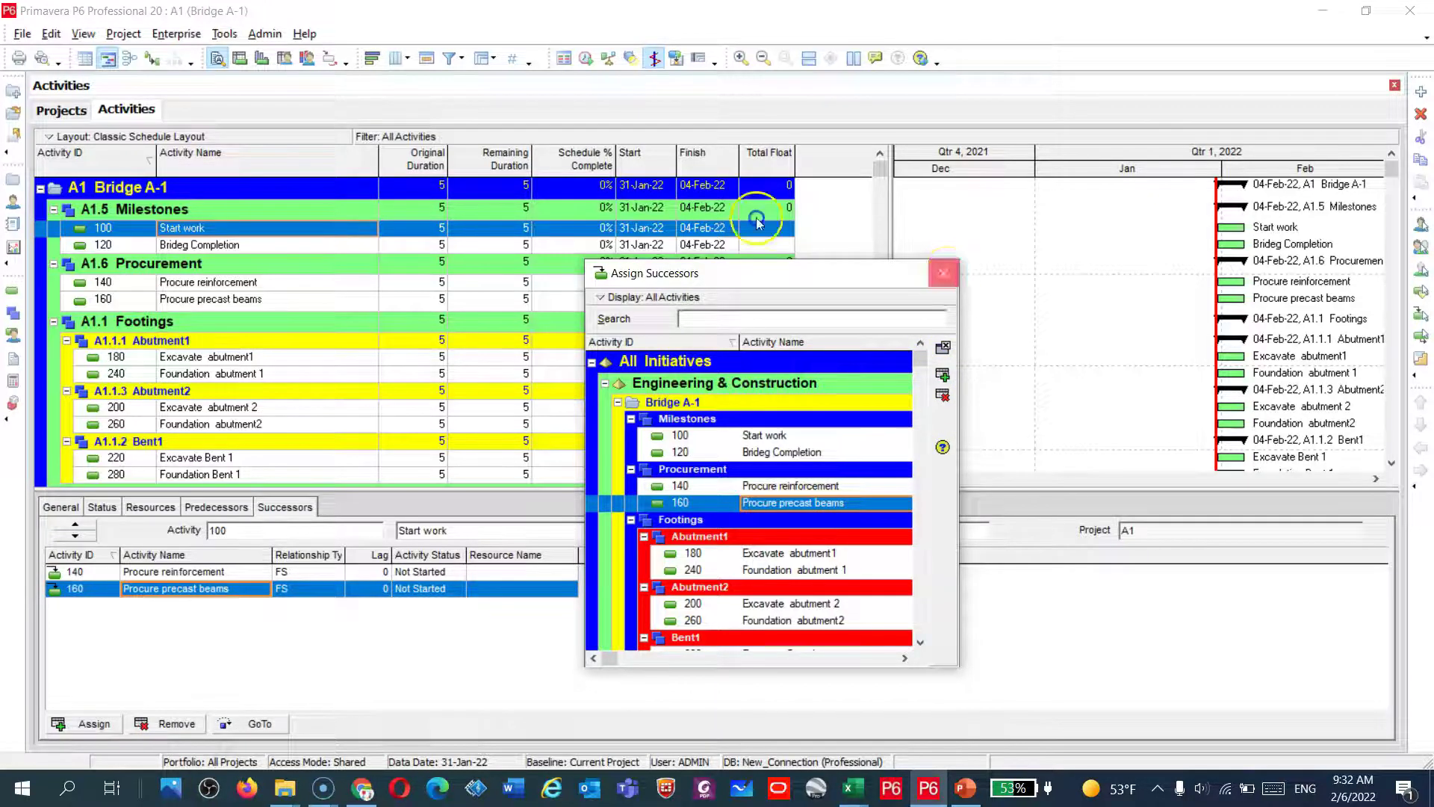
pyautogui.click(943, 274)
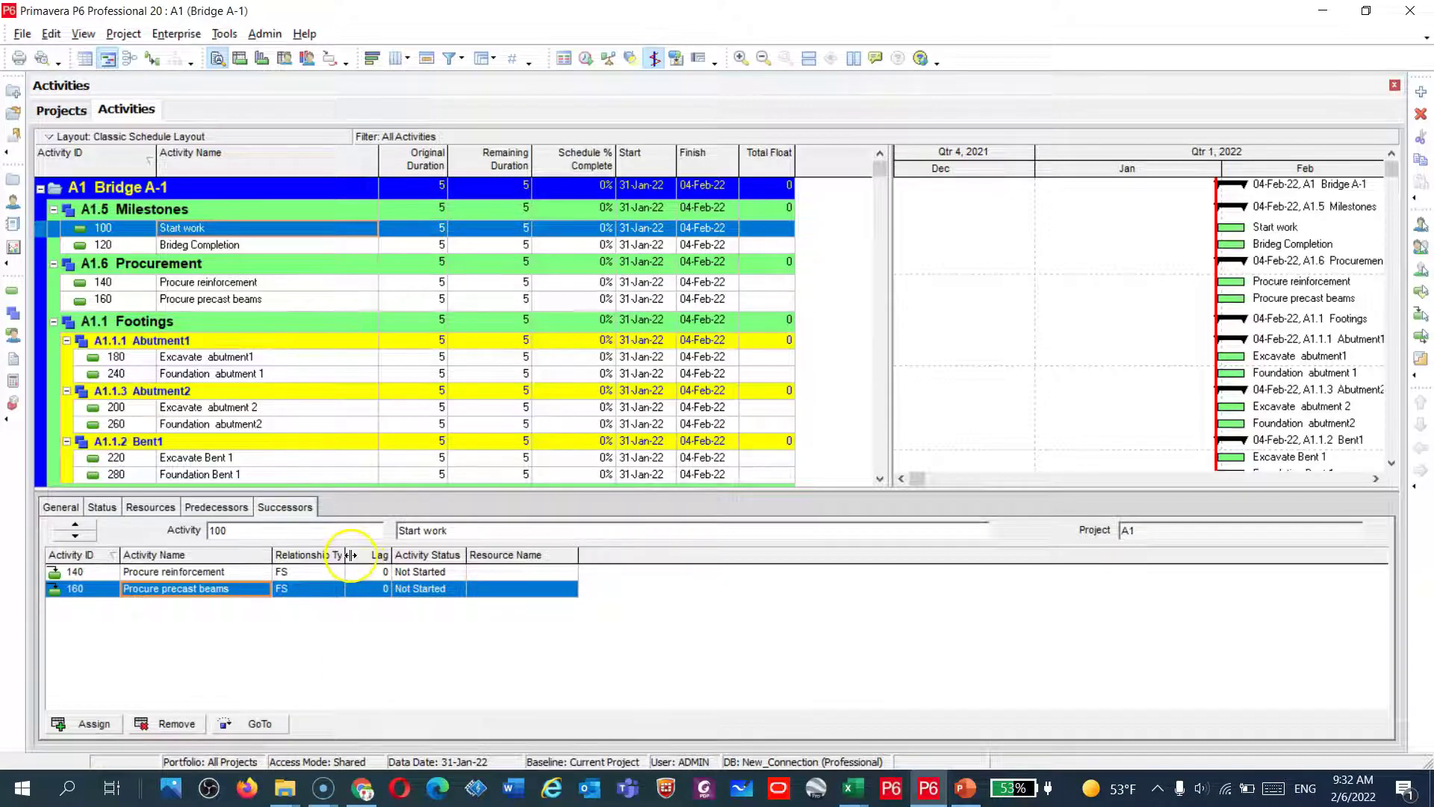
# - Confirm the Procure reinforcement link keeps the finish-to-start relationship type
pyautogui.moveTo(345, 554); pyautogui.dragTo(377, 554)
pyautogui.click(317, 573)
pyautogui.click(331, 574)
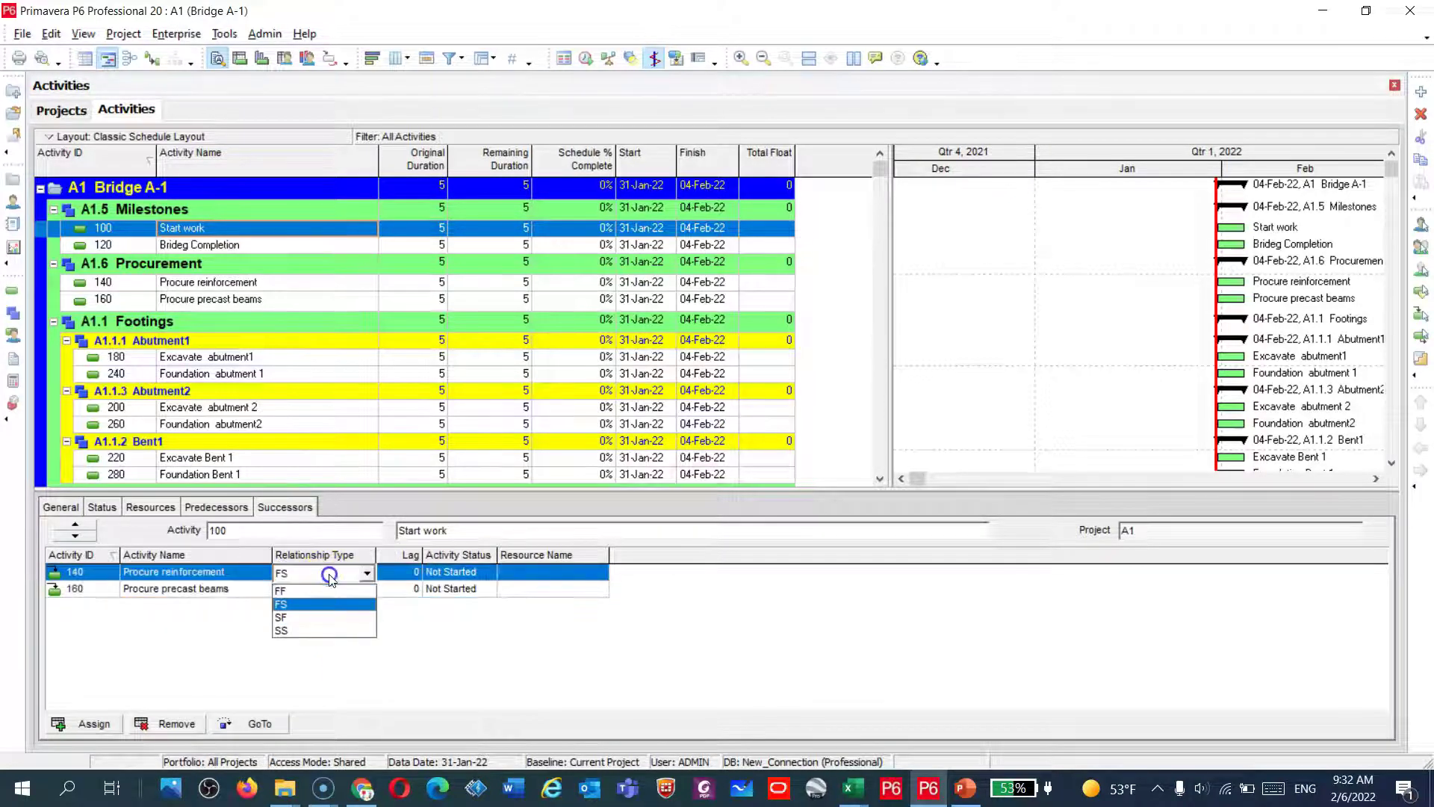
pyautogui.click(330, 574)
pyautogui.click(330, 574)
pyautogui.click(330, 575)
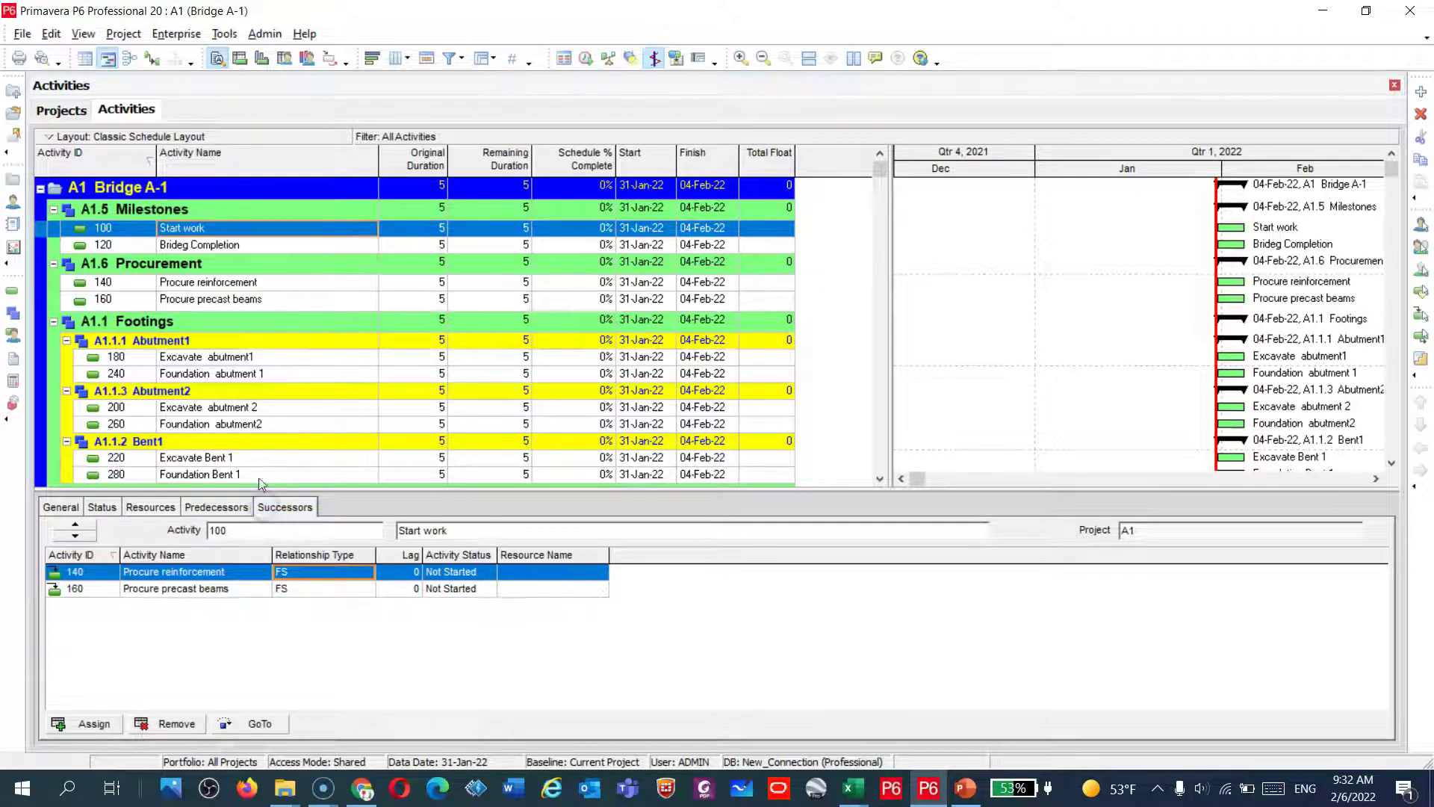
pyautogui.click(224, 282)
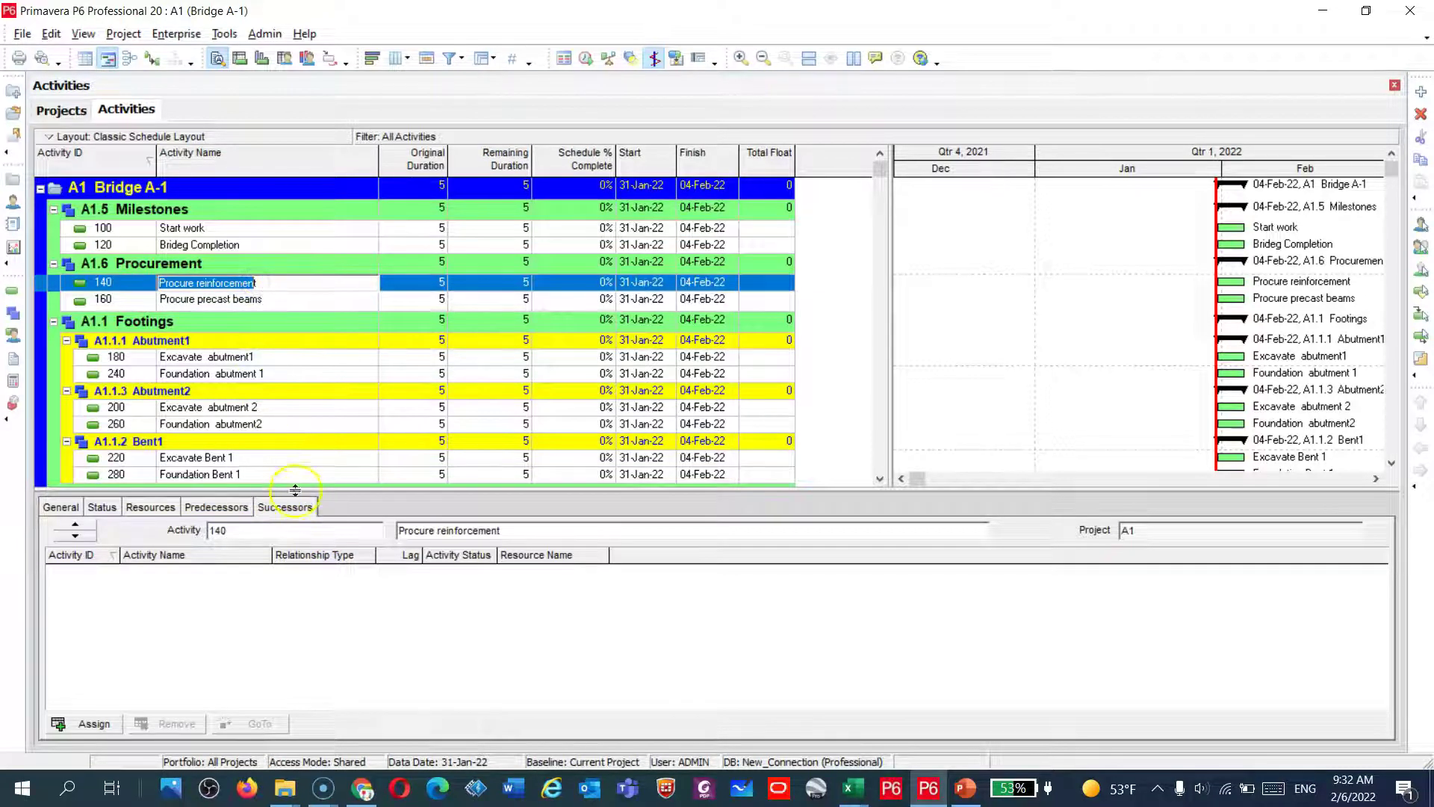
pyautogui.click(200, 508)
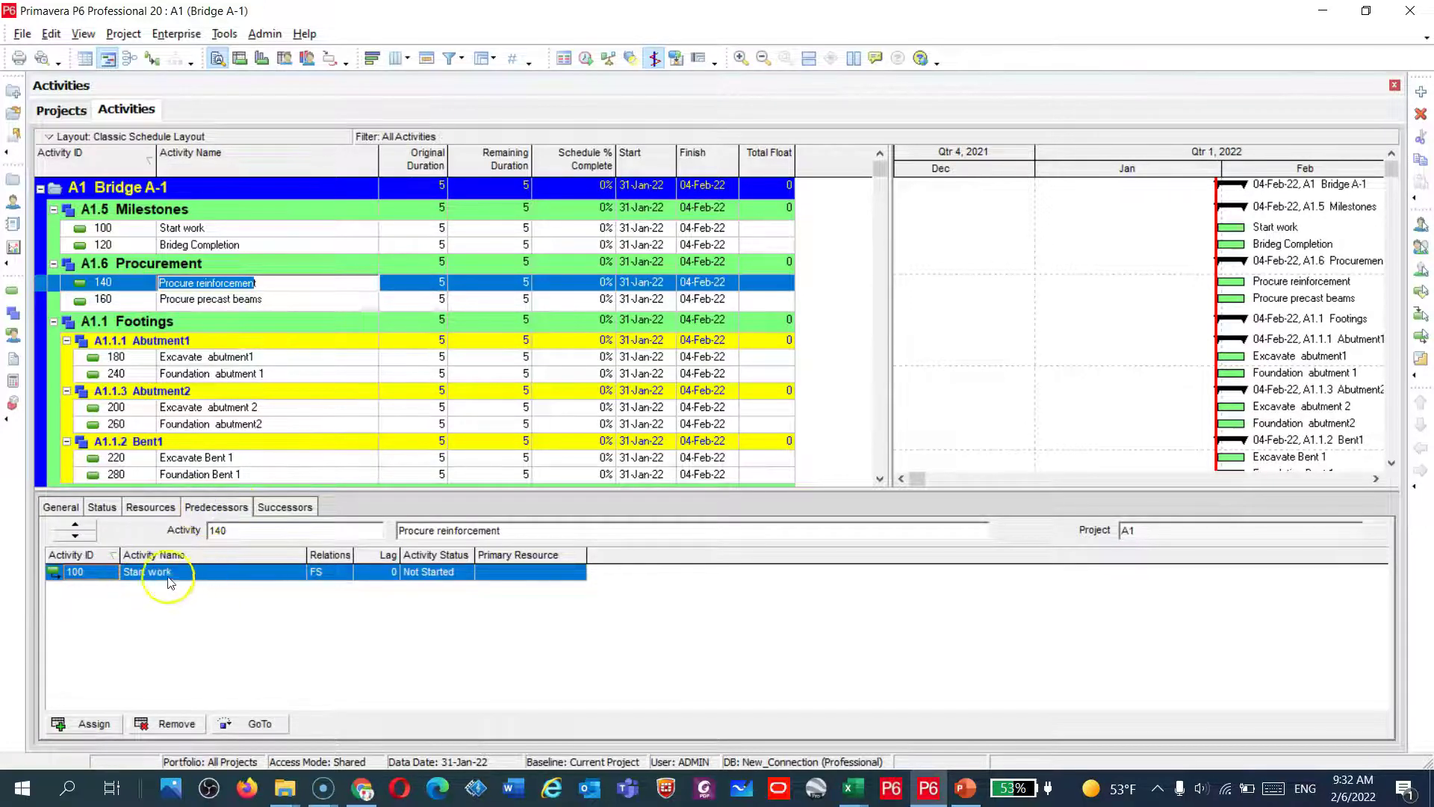
pyautogui.click(265, 301)
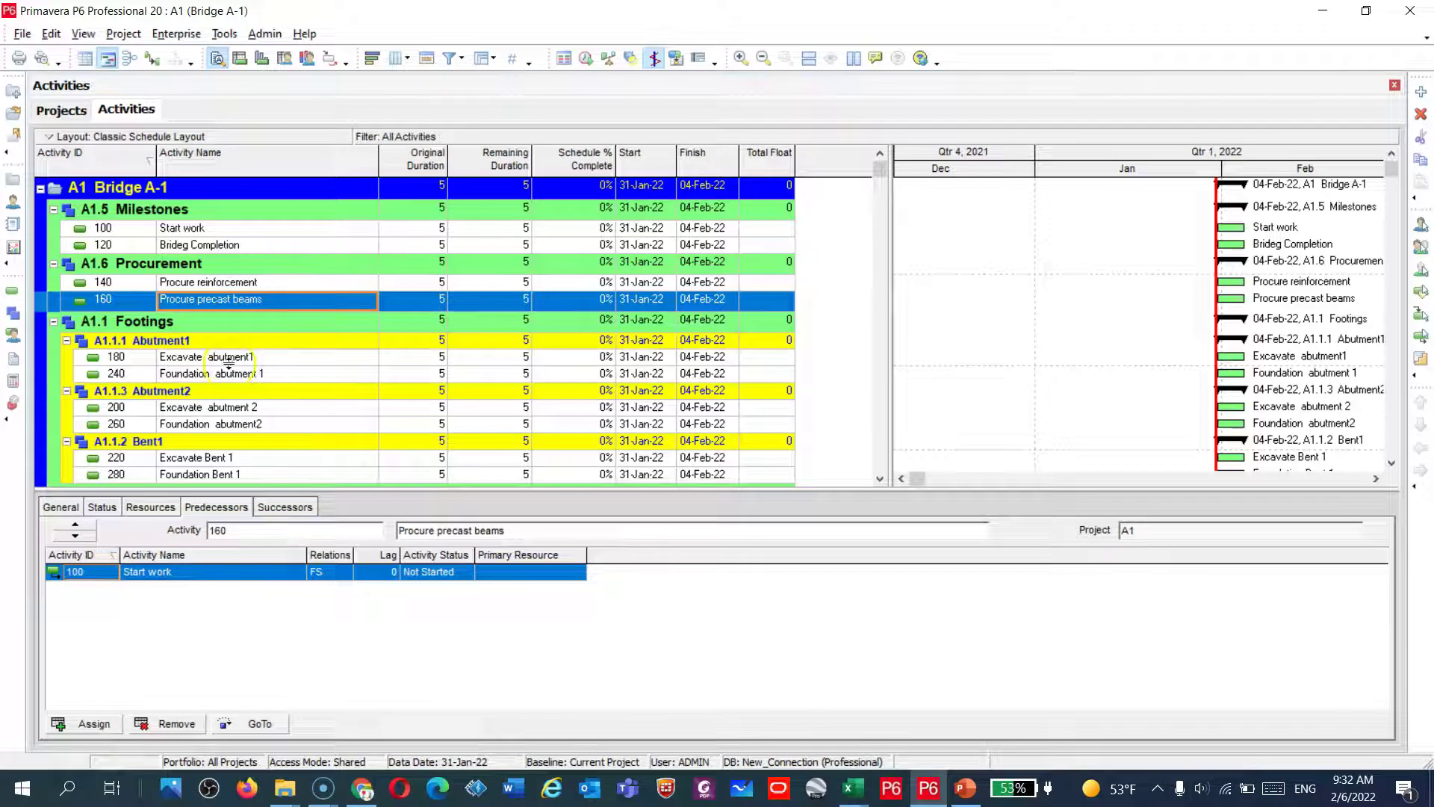
pyautogui.click(197, 506)
pyautogui.click(278, 510)
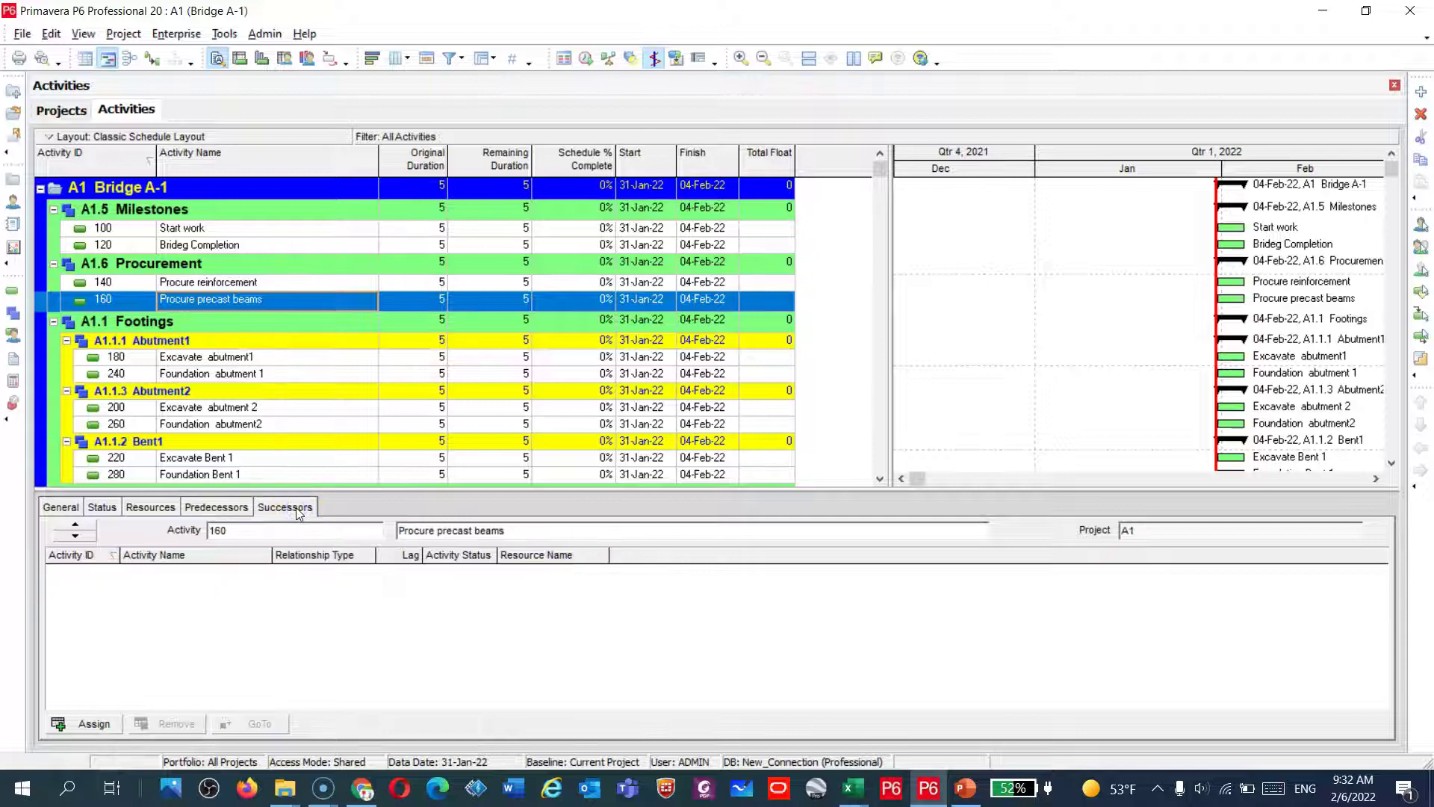
pyautogui.click(254, 346)
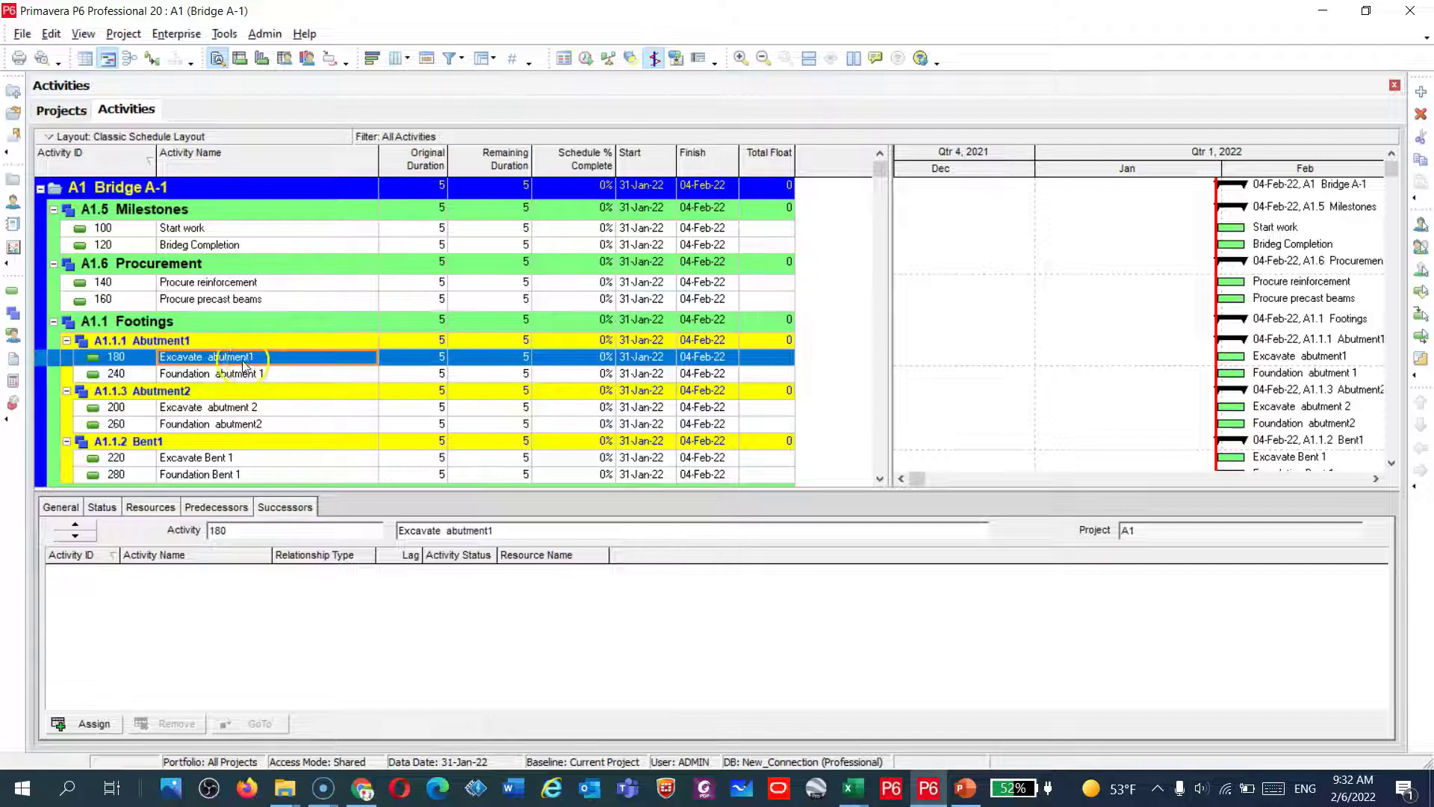
pyautogui.click(215, 228)
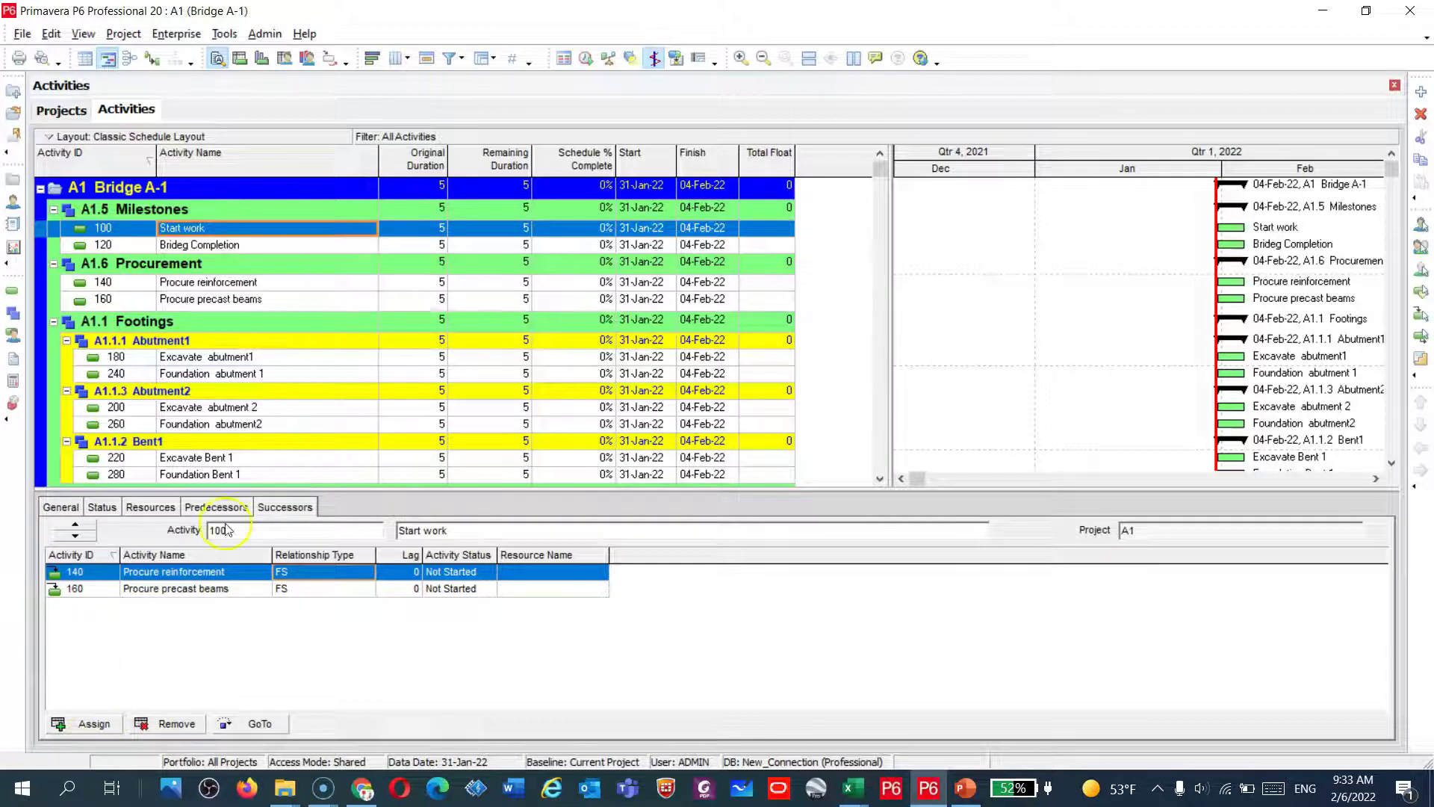
pyautogui.click(246, 361)
pyautogui.click(245, 231)
# - Link Start work (100) to Excavate abutment1 (180) with Link Activities
pyautogui.keyDown('ctrl'); pyautogui.click(234, 361); pyautogui.keyUp('ctrl')
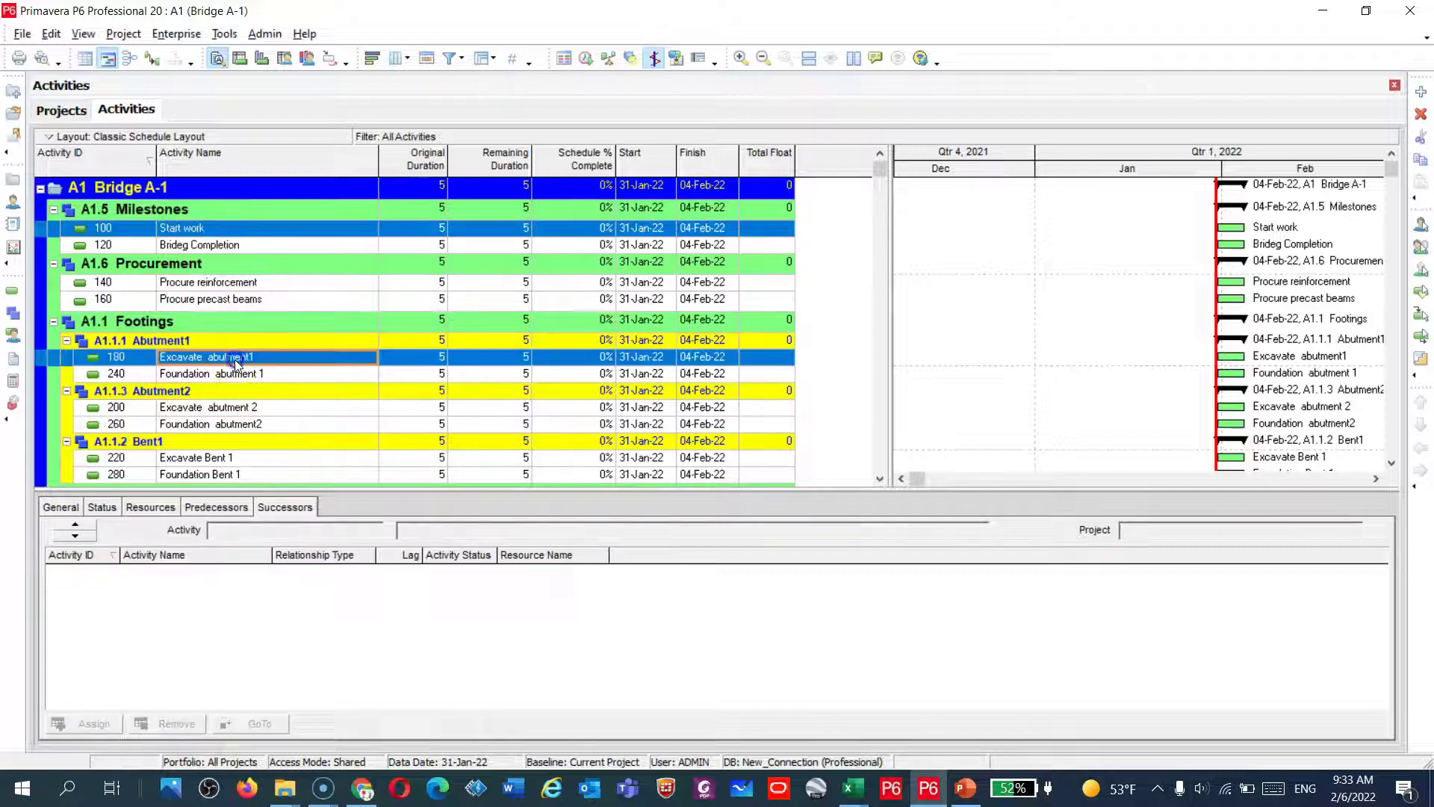
pyautogui.rightClick(255, 229)
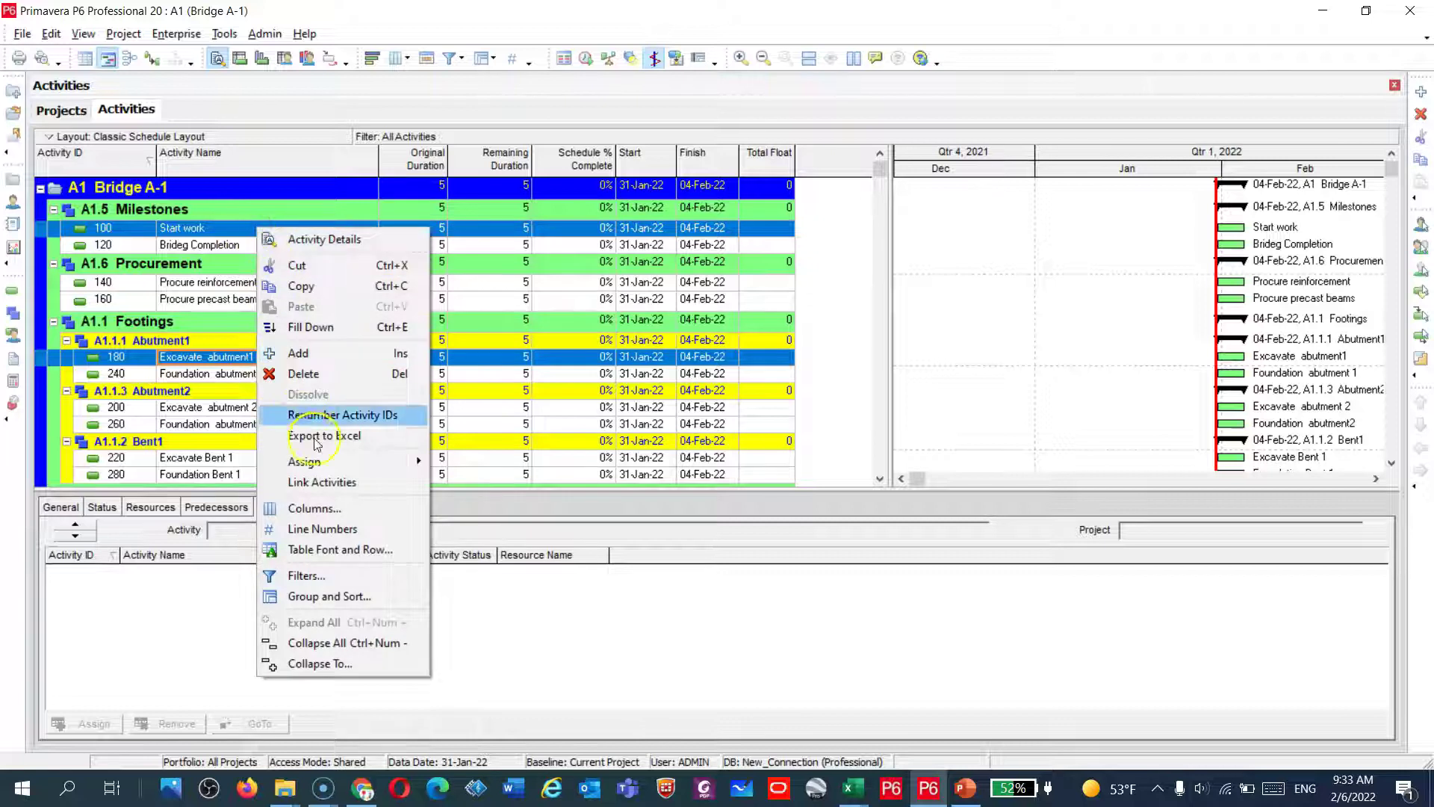
pyautogui.click(321, 482)
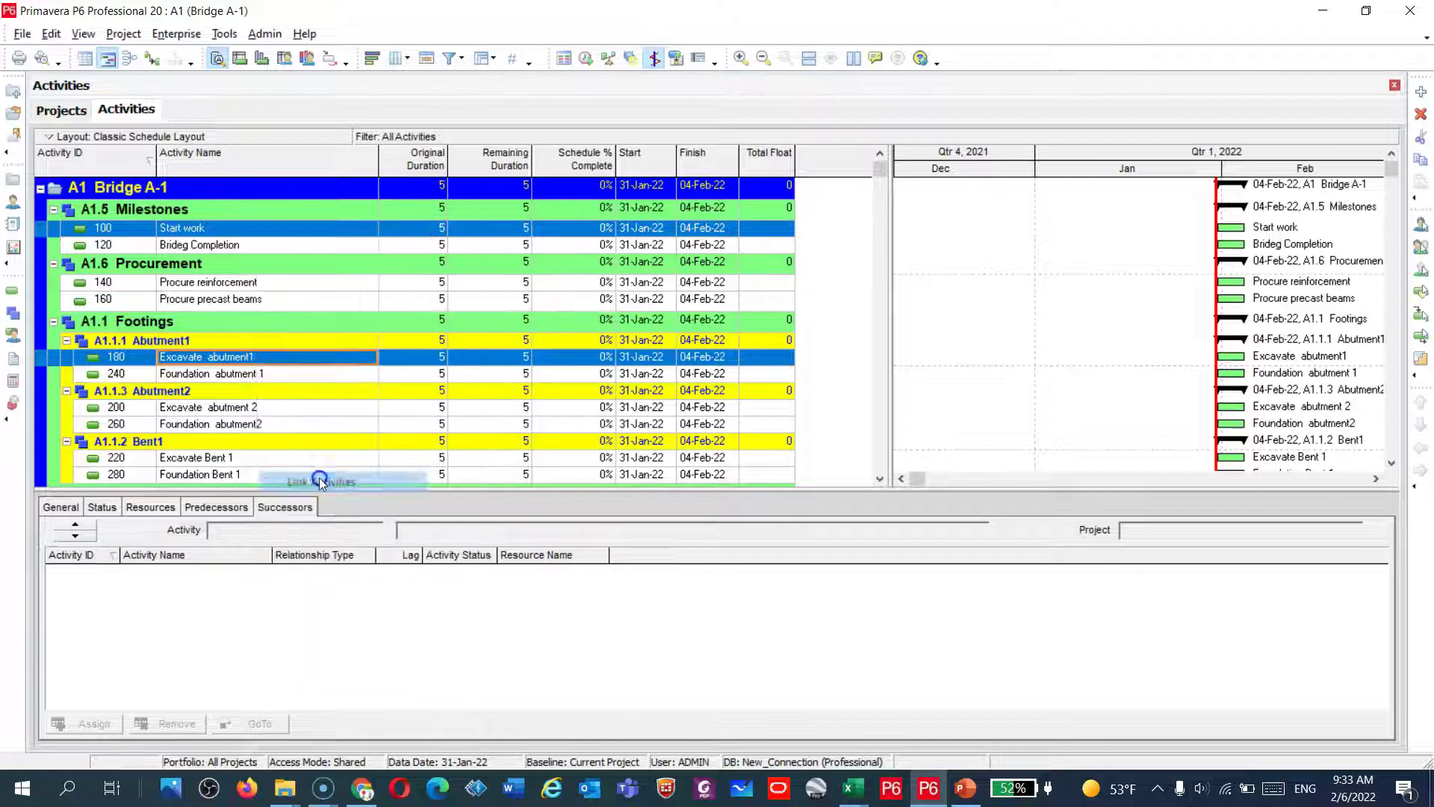
# - Verify on 180's Predecessors tab that the Start work link is finish-to-start
pyautogui.click(263, 303)
pyautogui.click(244, 360)
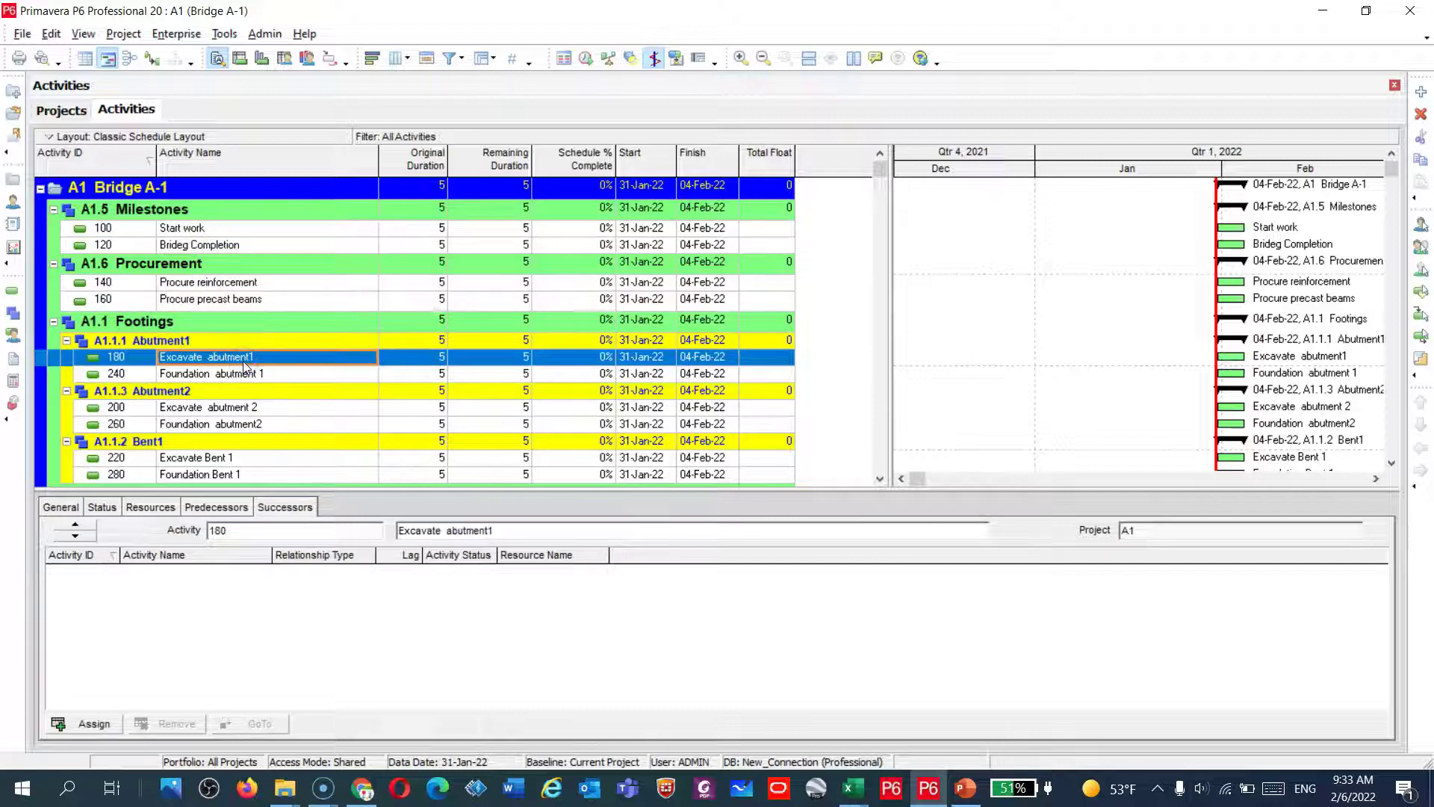
pyautogui.click(217, 508)
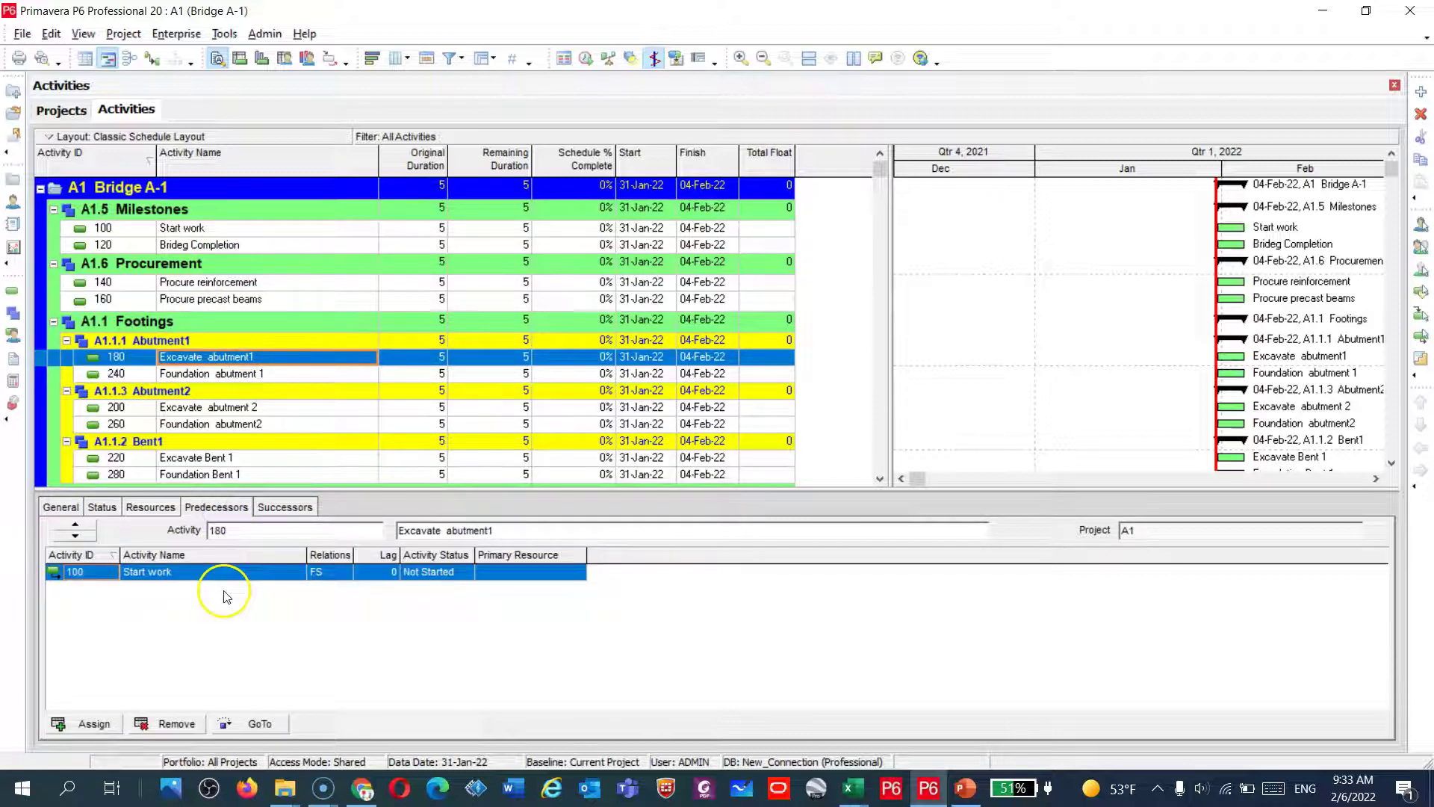
pyautogui.click(314, 574)
pyautogui.click(331, 576)
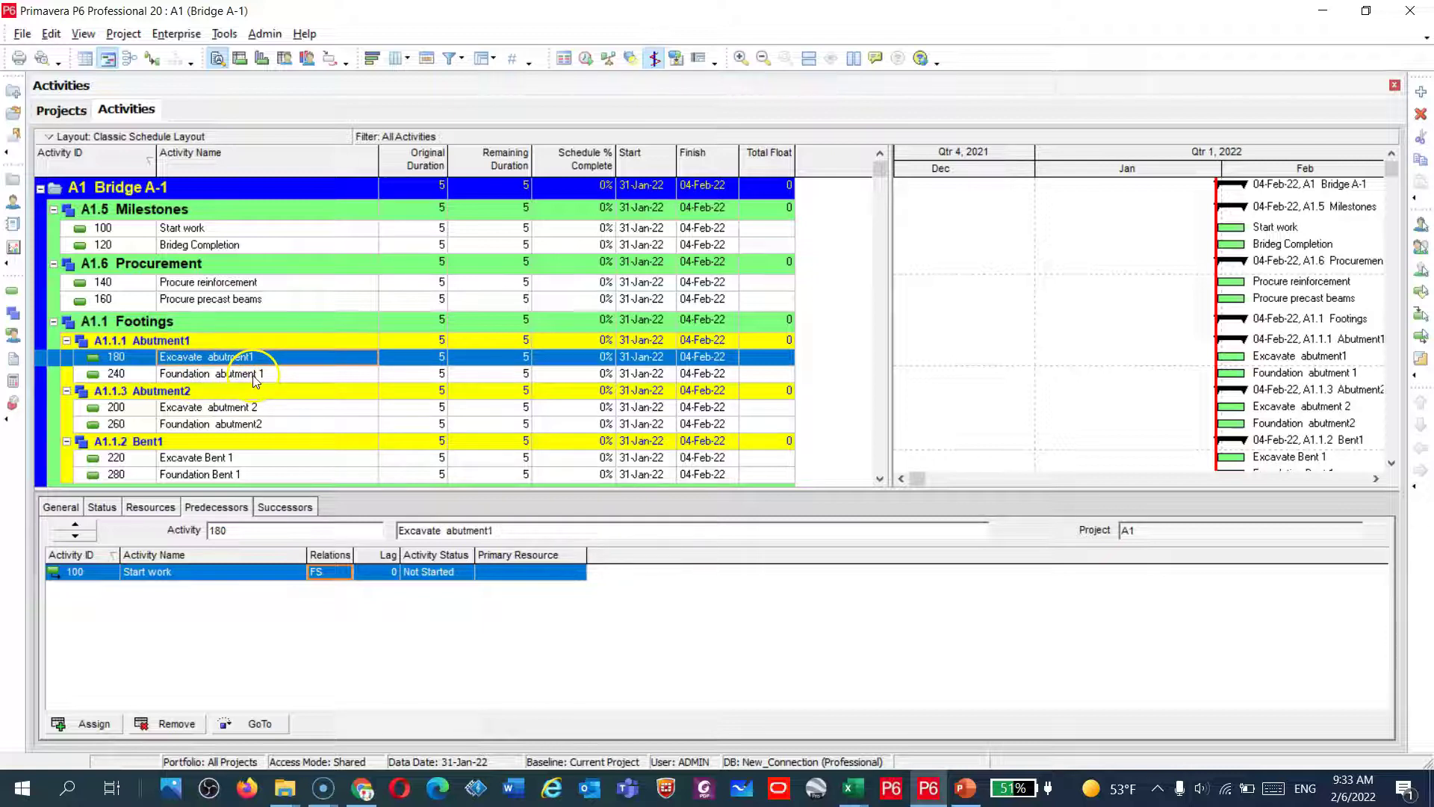
# - Link Excavate abutment1 (180) to Foundation abutment 1 (240) with Link Activities
pyautogui.keyDown('ctrl'); pyautogui.click(242, 376); pyautogui.keyUp('ctrl')
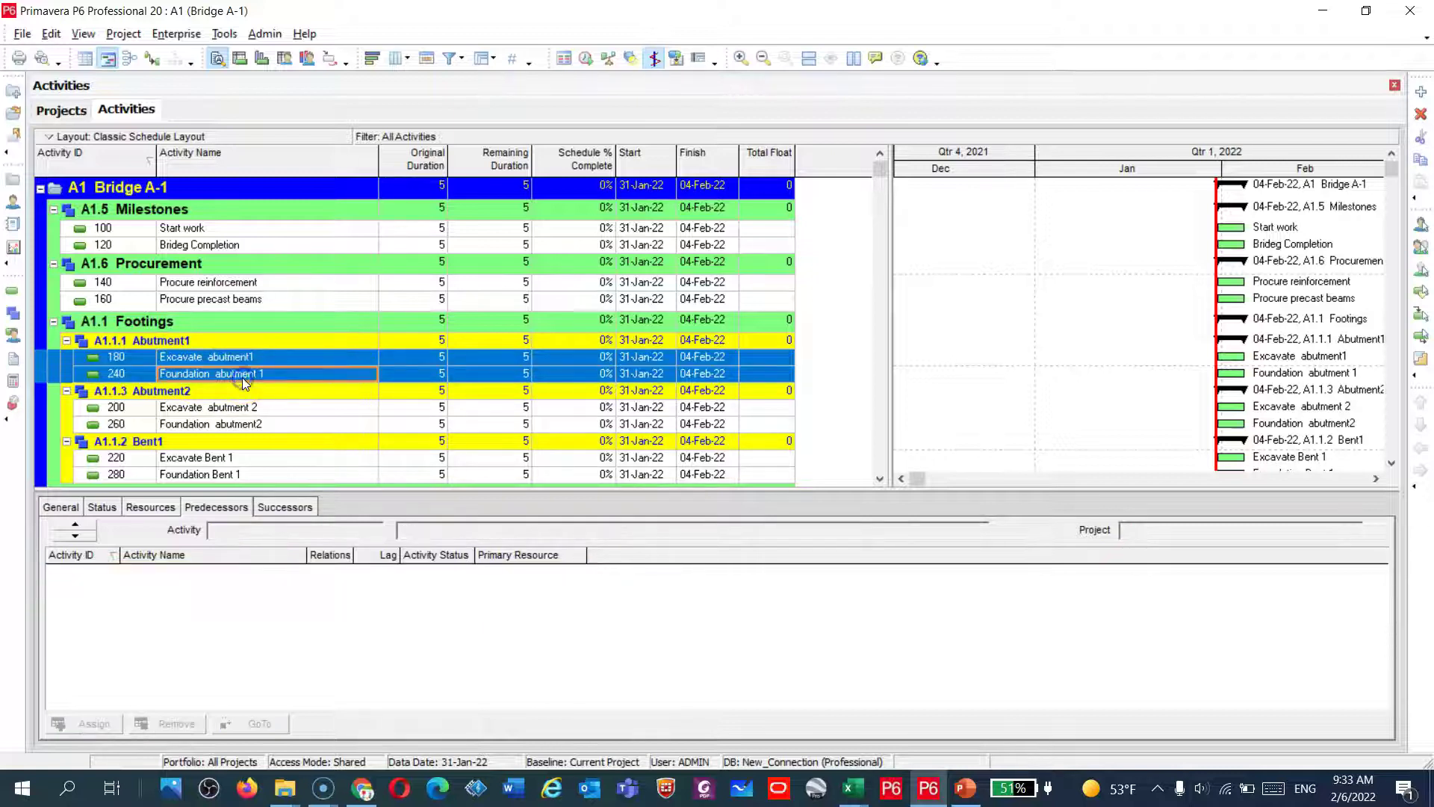
pyautogui.rightClick(244, 358)
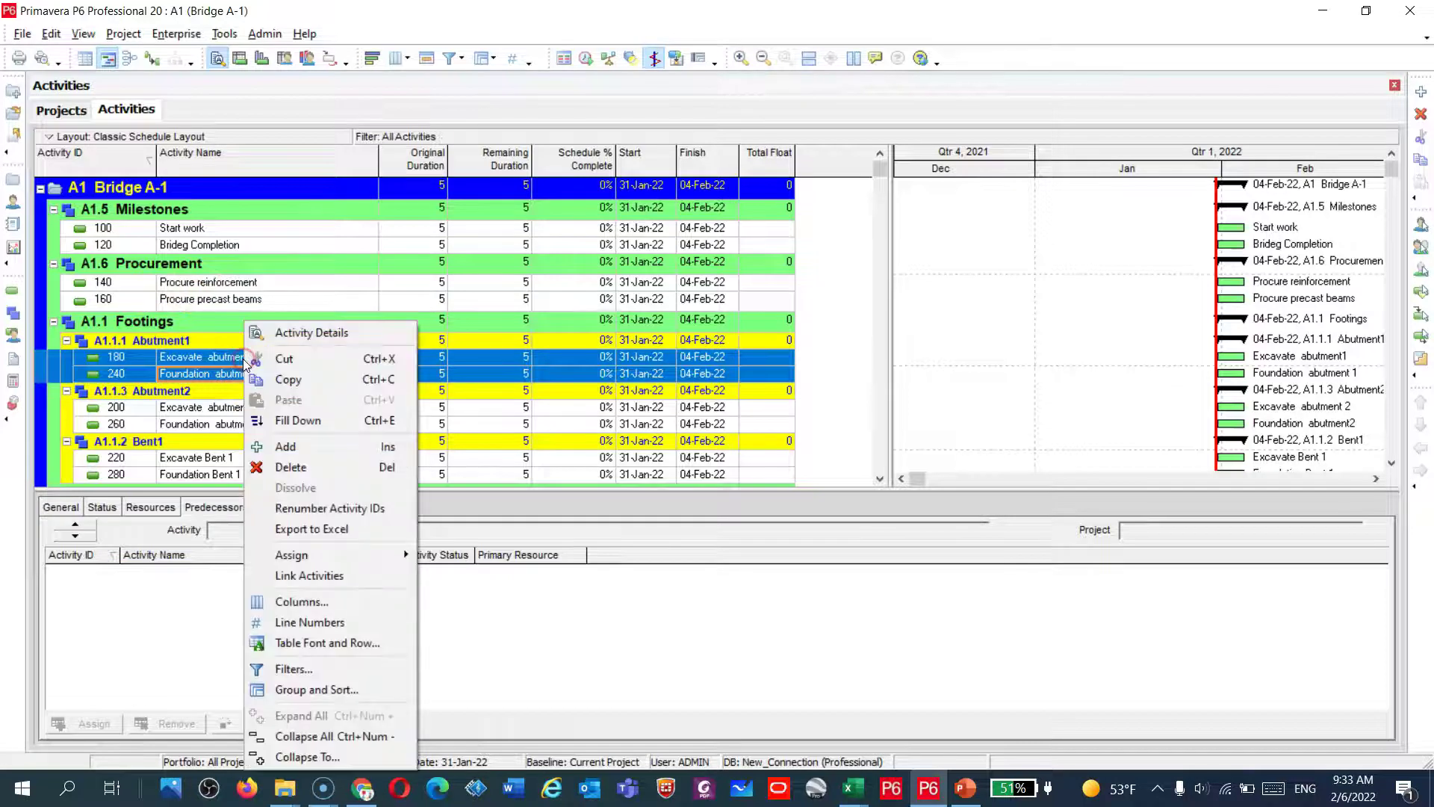
pyautogui.click(322, 576)
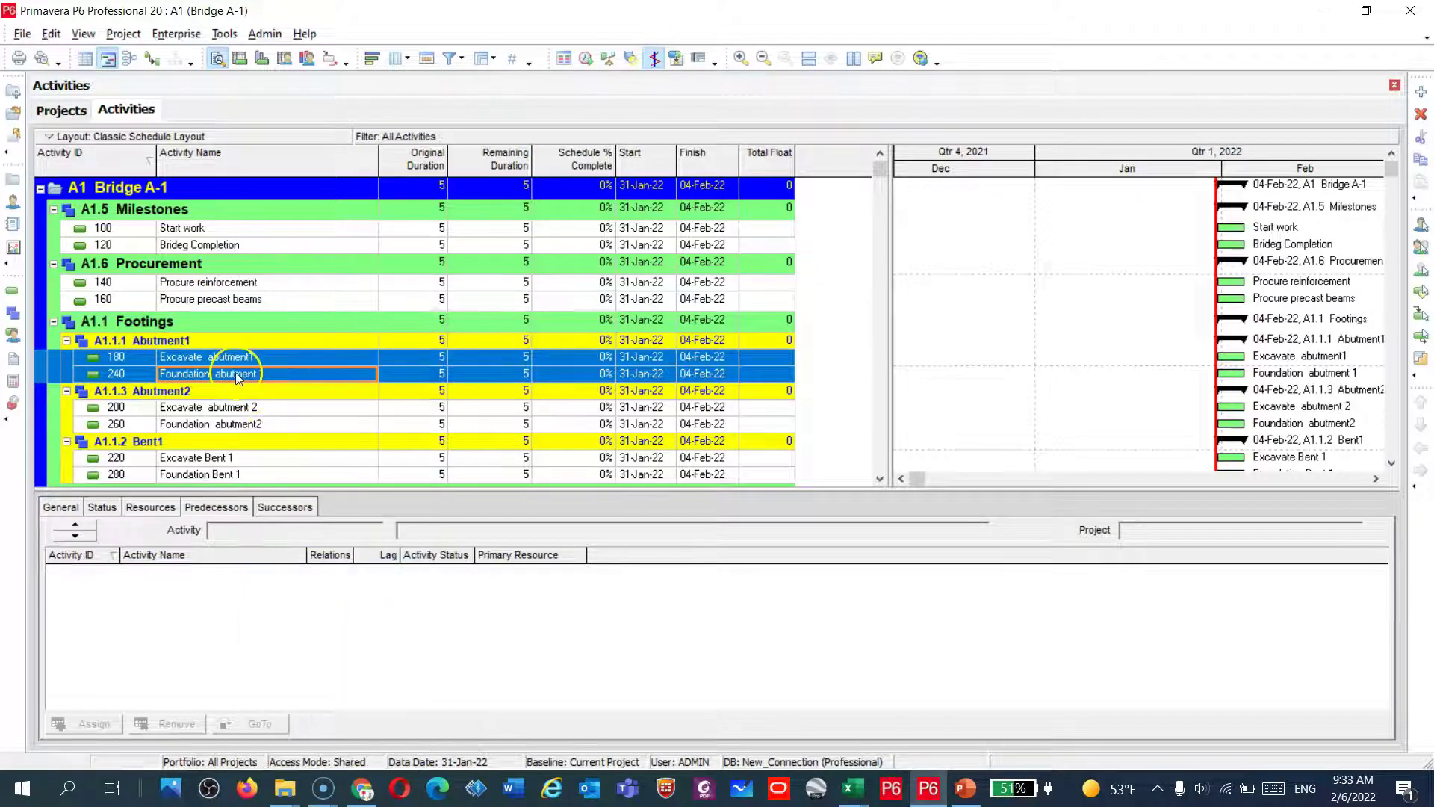
# - Check 180's successors, then select Excavate abutment1 together with Excavate abutment 2
pyautogui.click(213, 357)
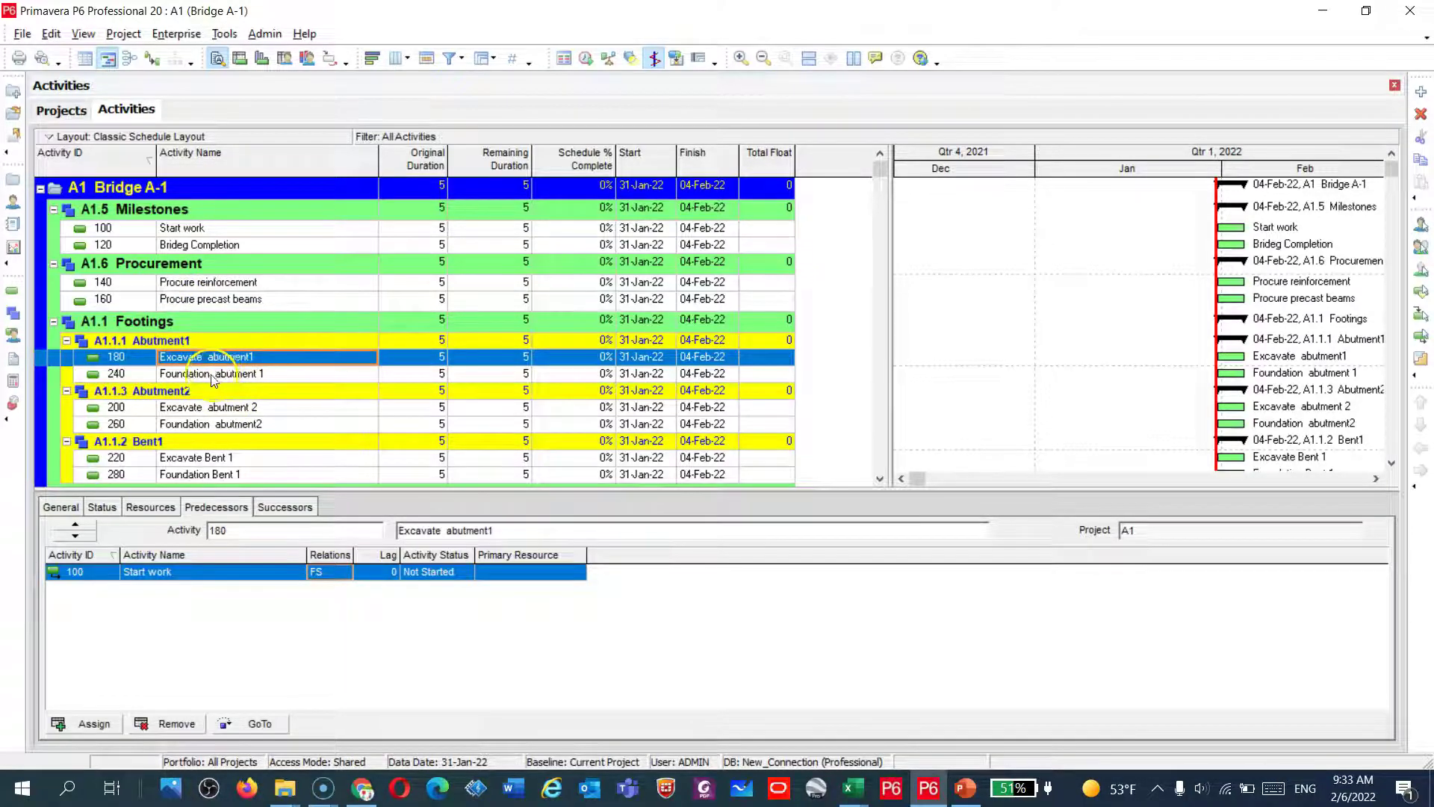
pyautogui.click(286, 508)
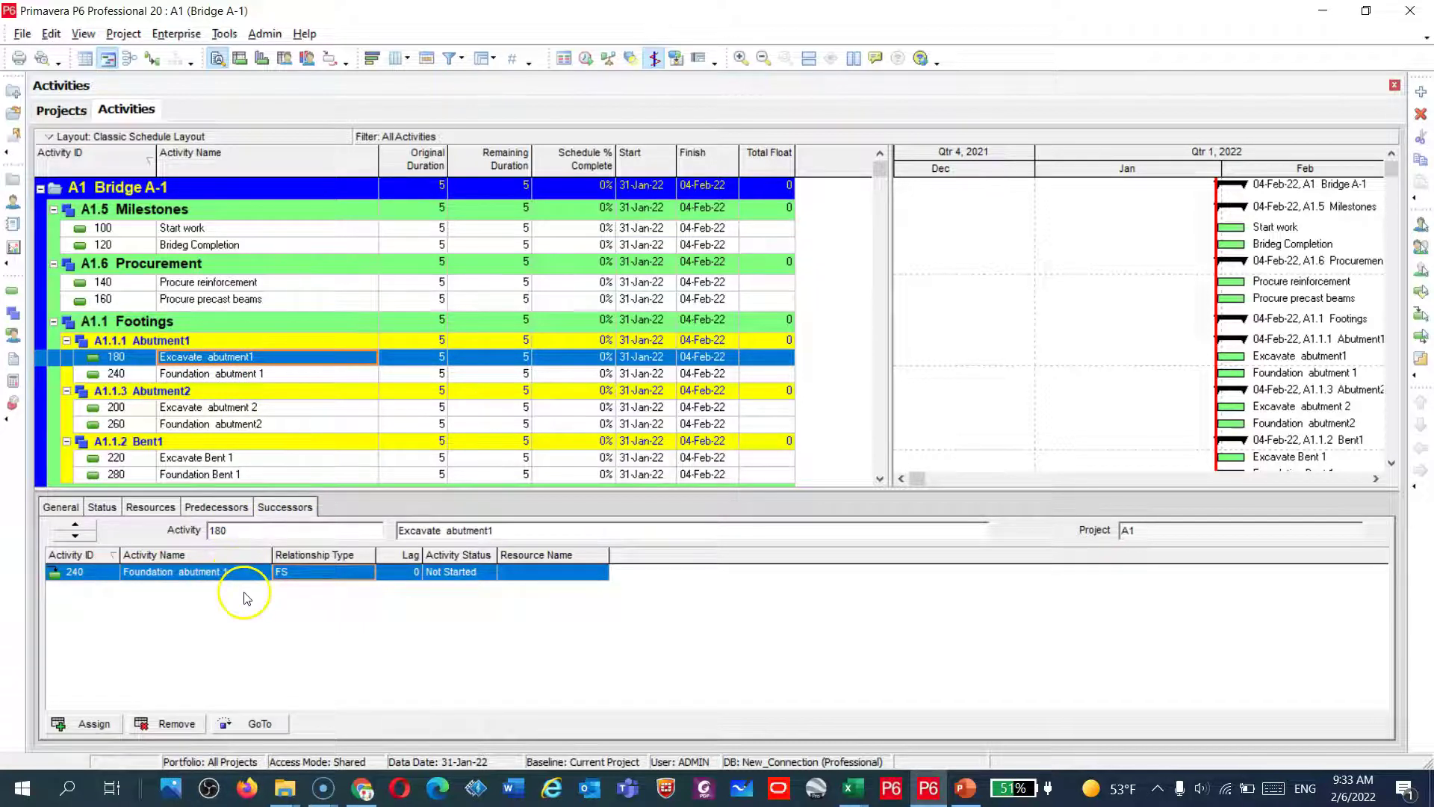
pyautogui.click(244, 414)
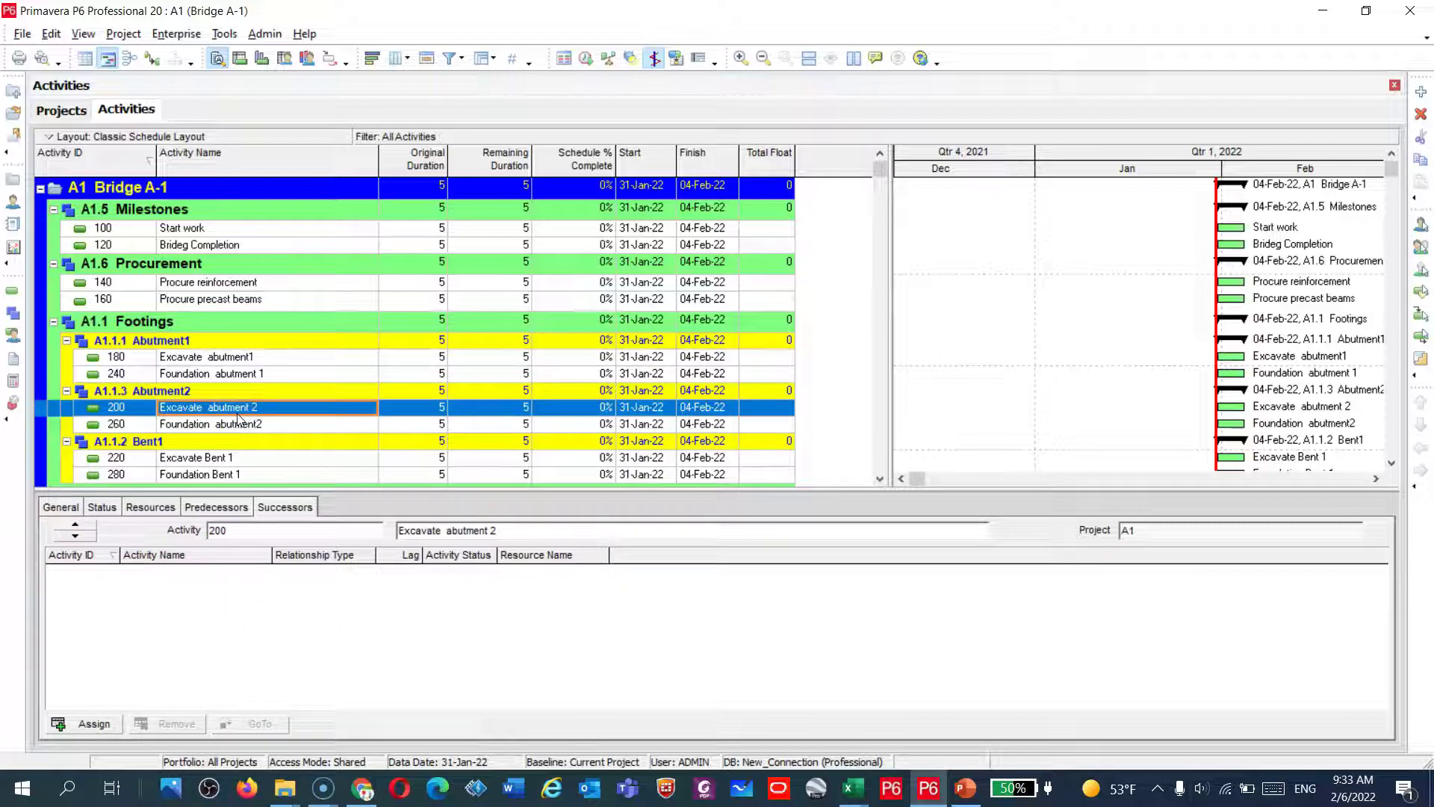
pyautogui.click(235, 359)
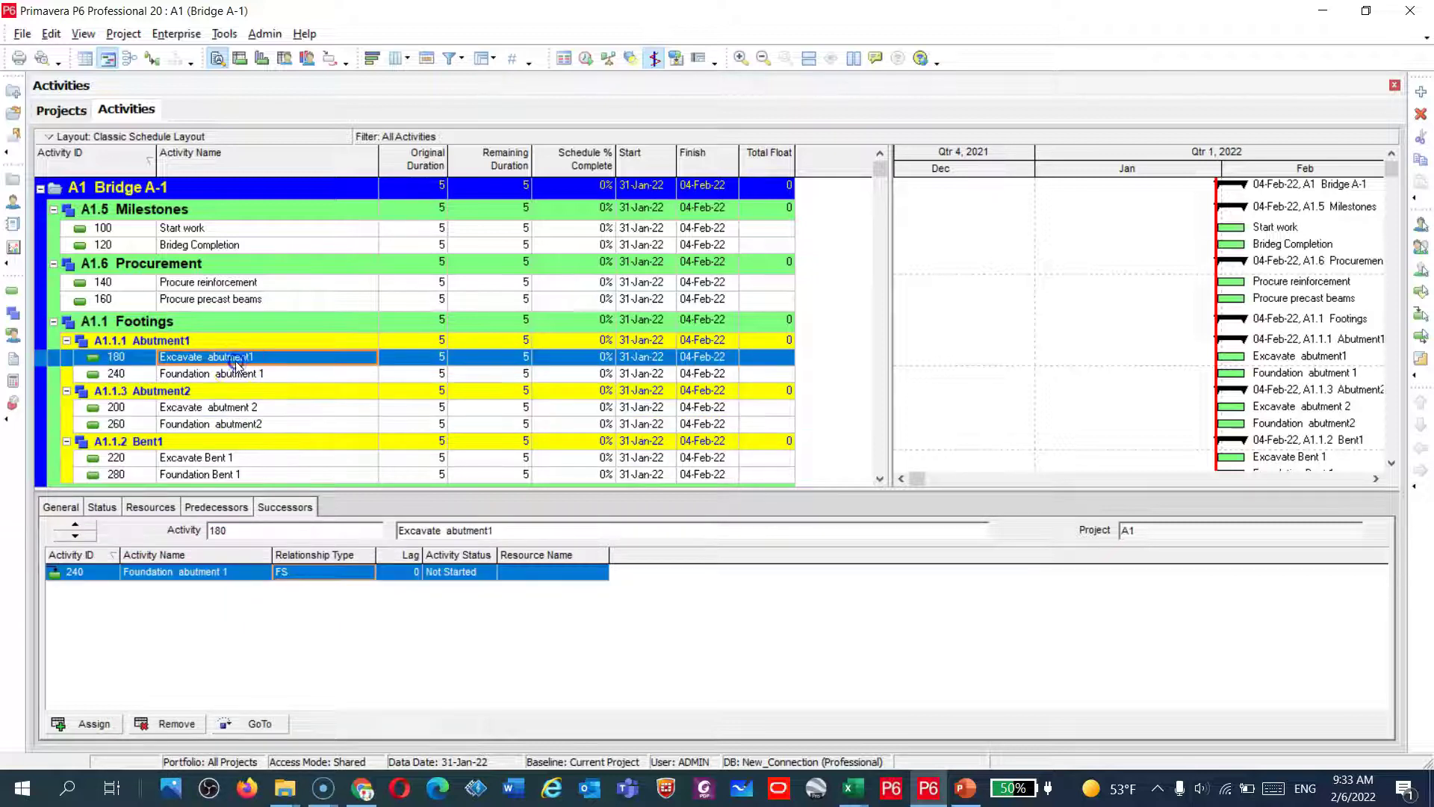
pyautogui.keyDown('ctrl'); pyautogui.click(219, 411); pyautogui.keyUp('ctrl')
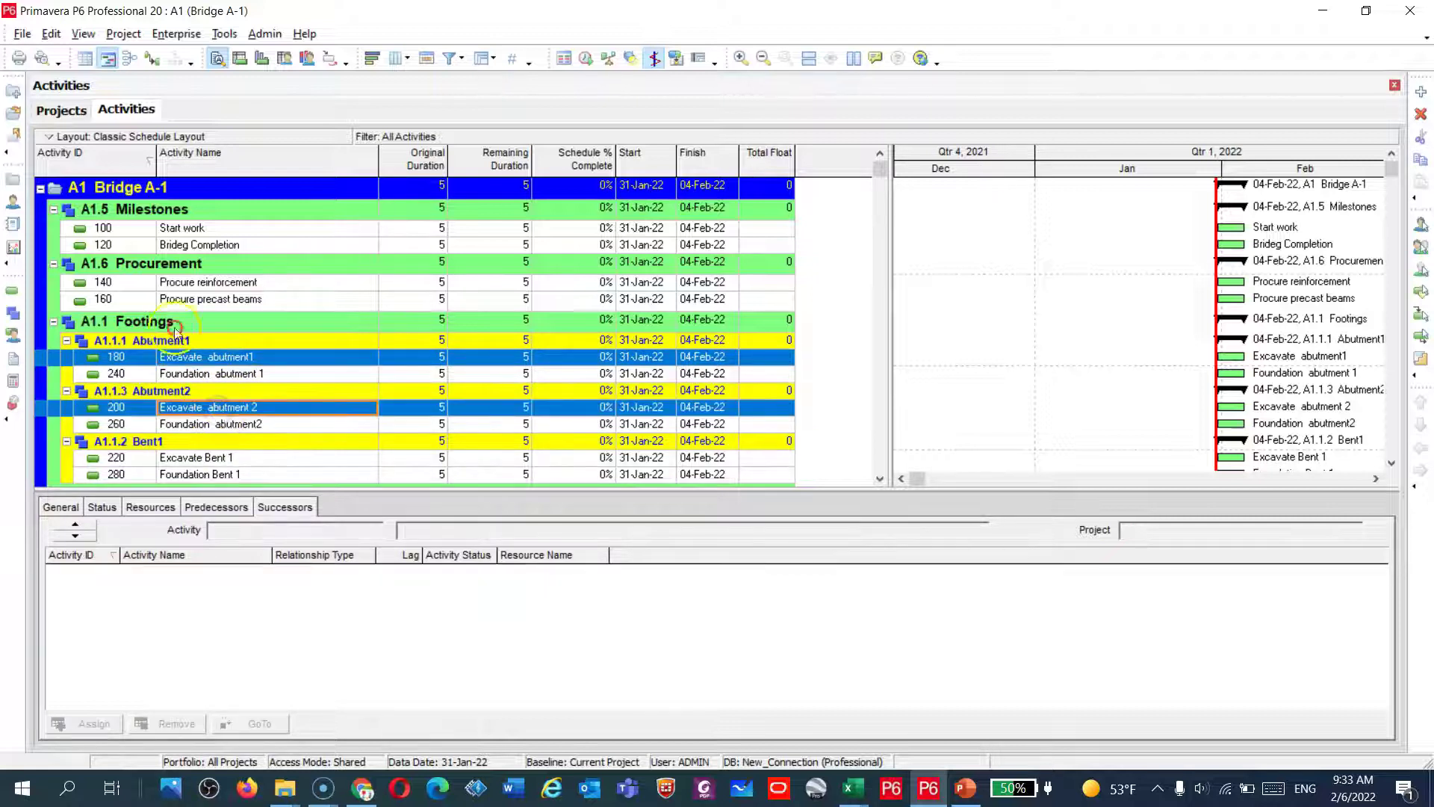
# - Link Excavate abutment1 and Excavate abutment 2 with Link Activities
pyautogui.rightClick(219, 411)
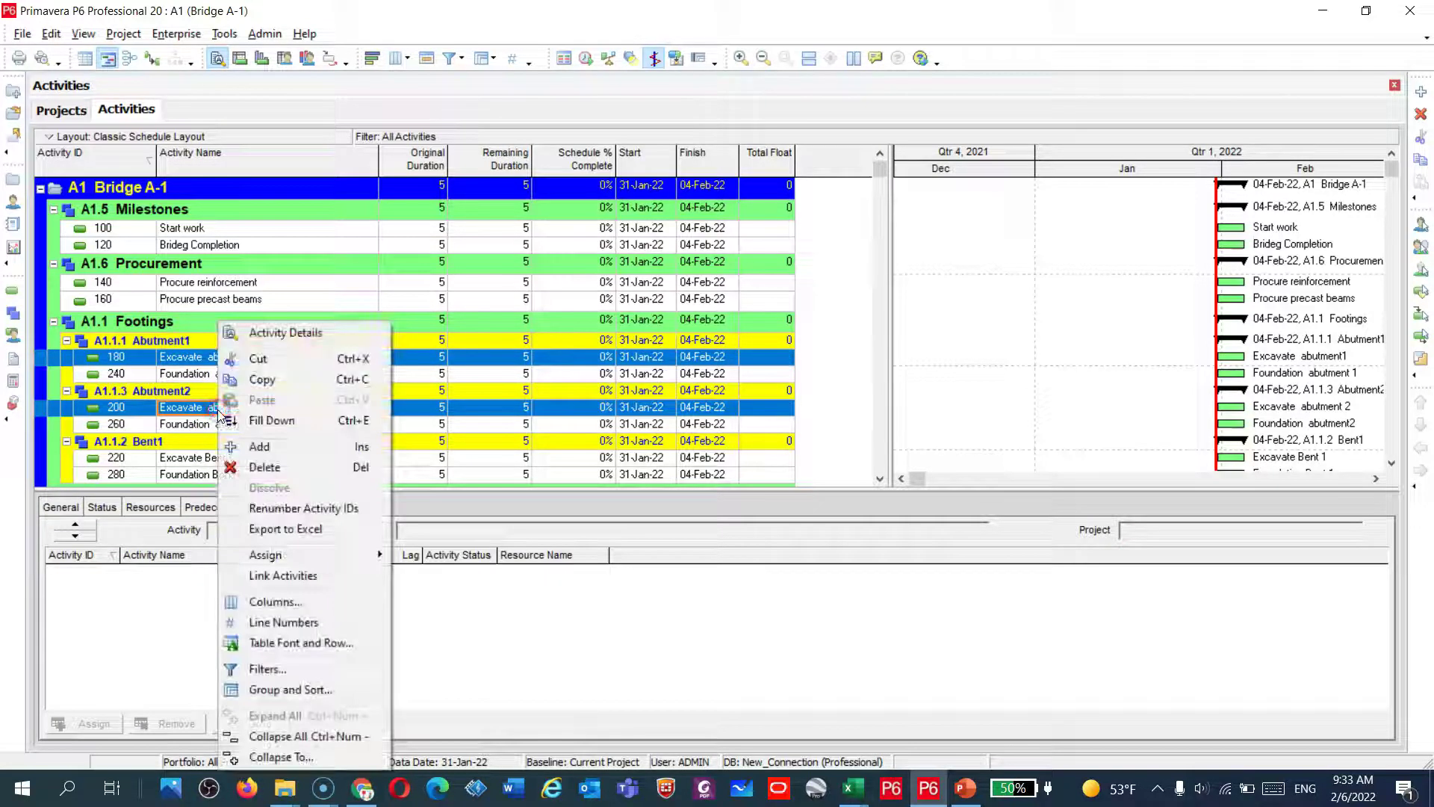
pyautogui.click(284, 577)
pyautogui.click(260, 344)
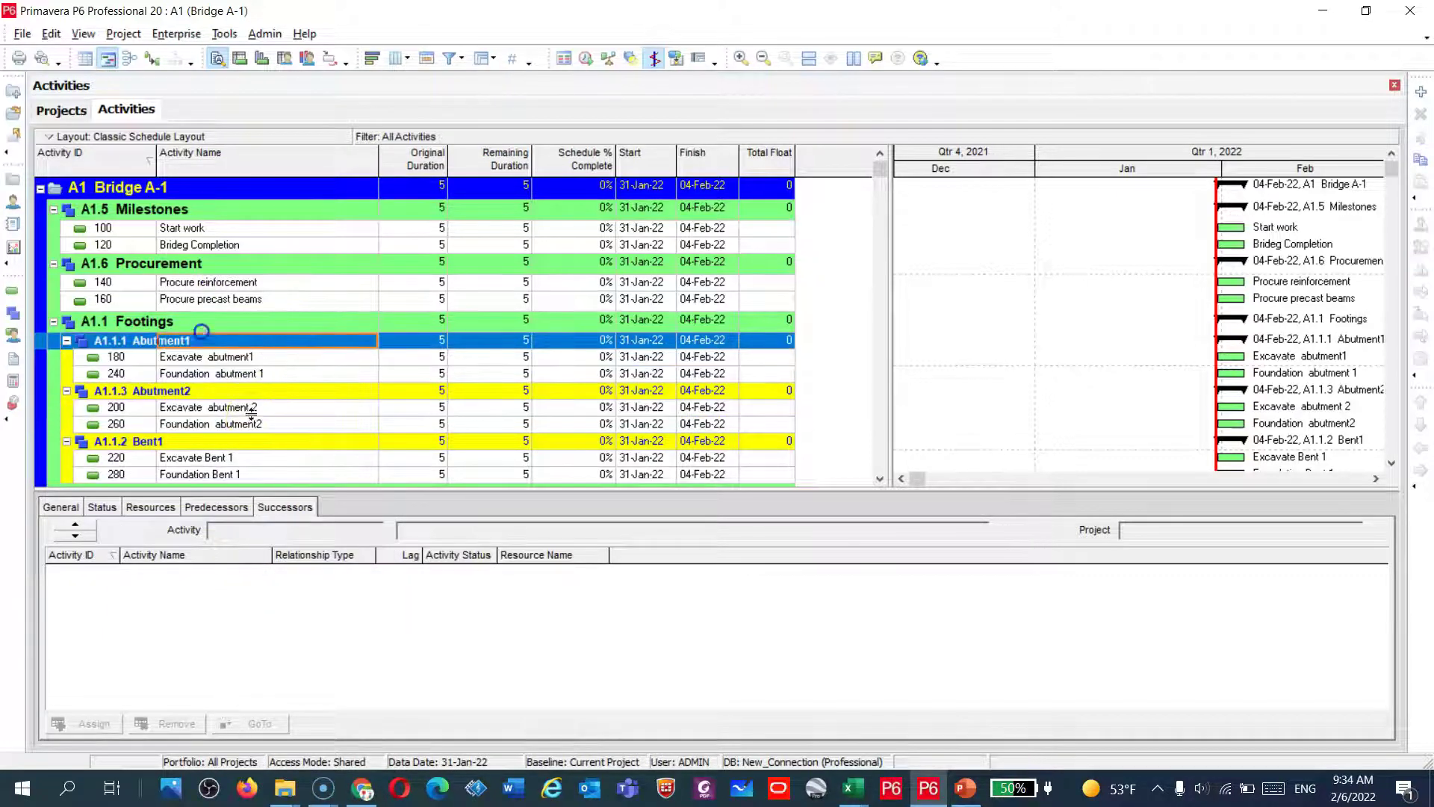
# - Link Excavate abutment 2 (200) to Excavate Bent 1 (220) and Foundation abutment2 (260)
pyautogui.click(251, 412)
pyautogui.scroll(-1, 254, 417)
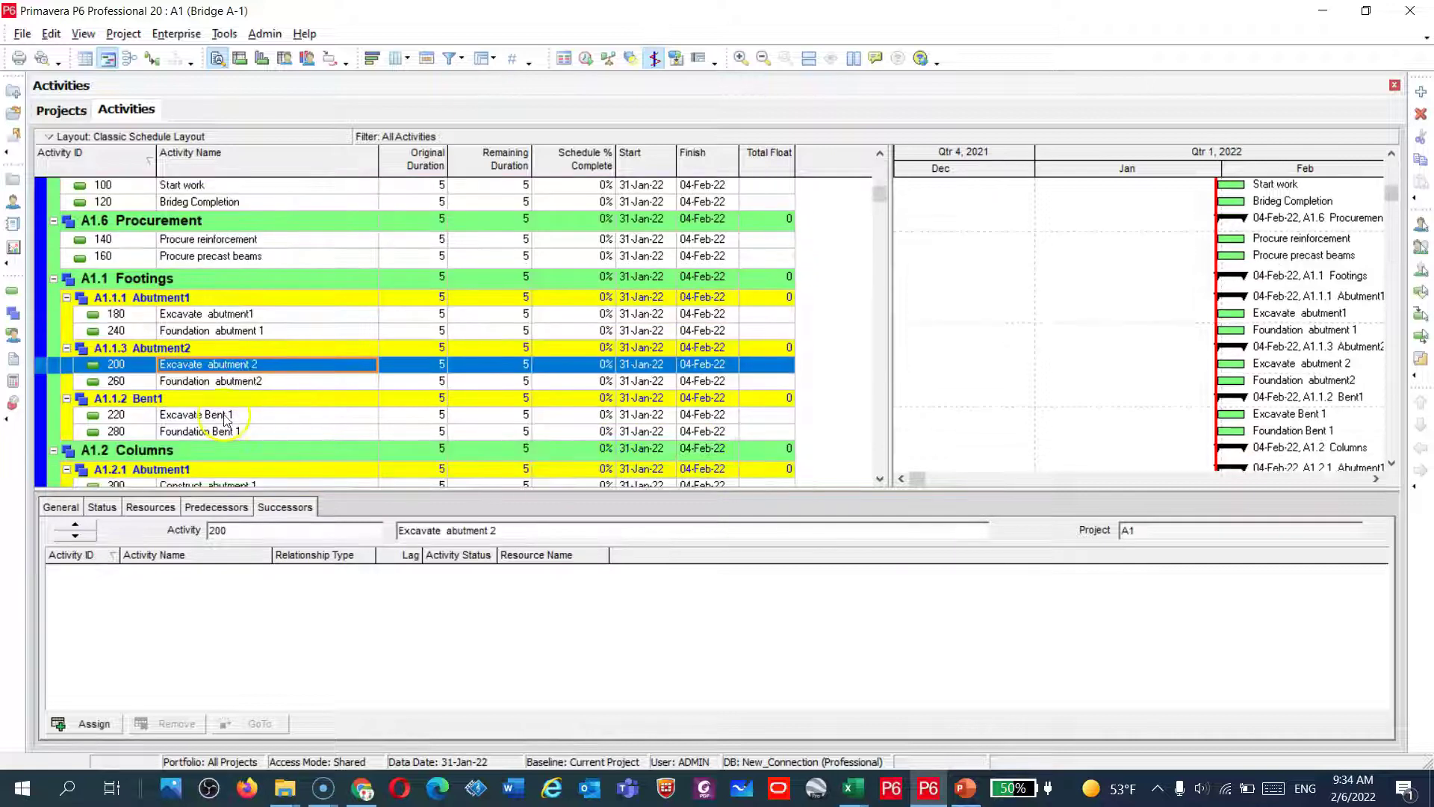
pyautogui.keyDown('ctrl'); pyautogui.click(227, 416); pyautogui.keyUp('ctrl')
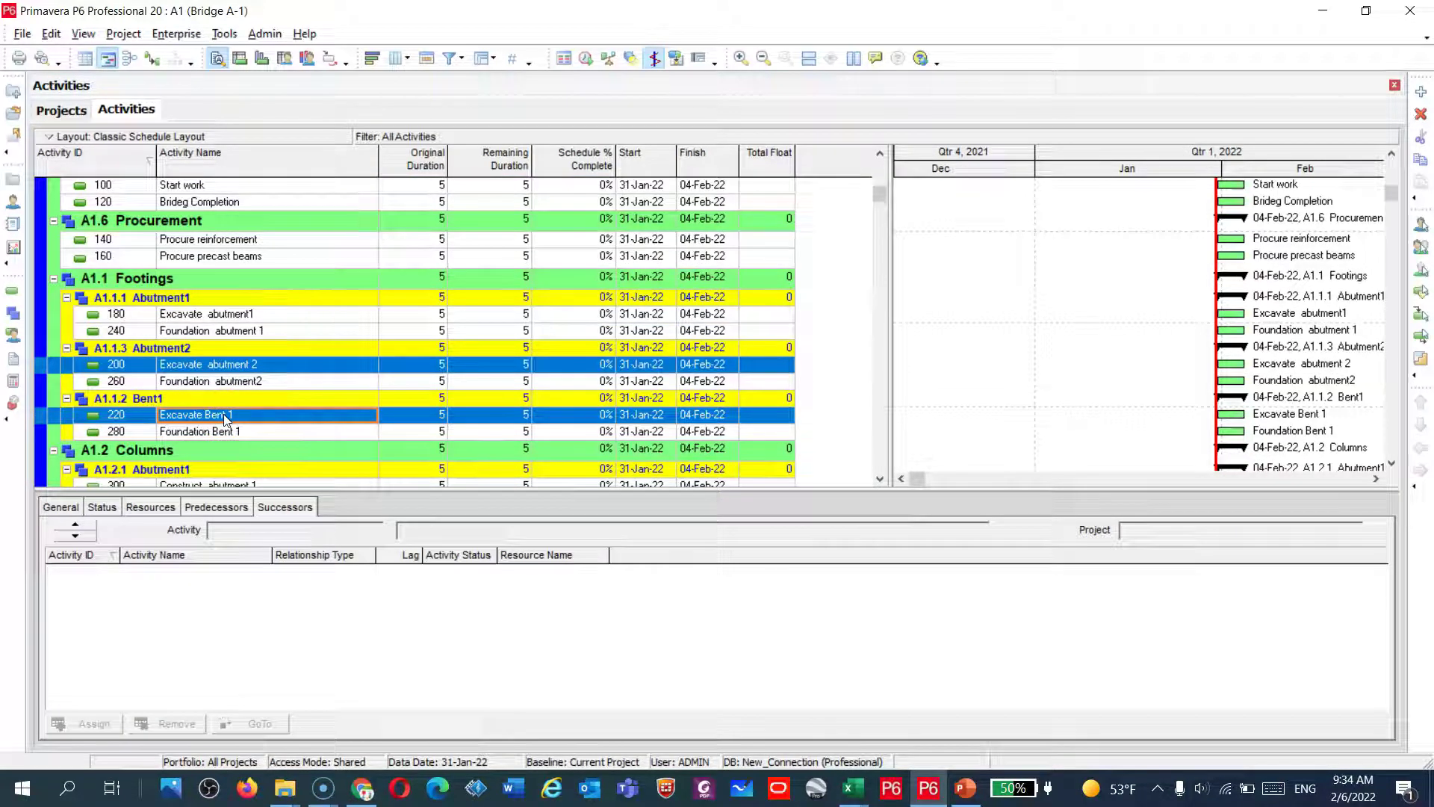
pyautogui.rightClick(227, 416)
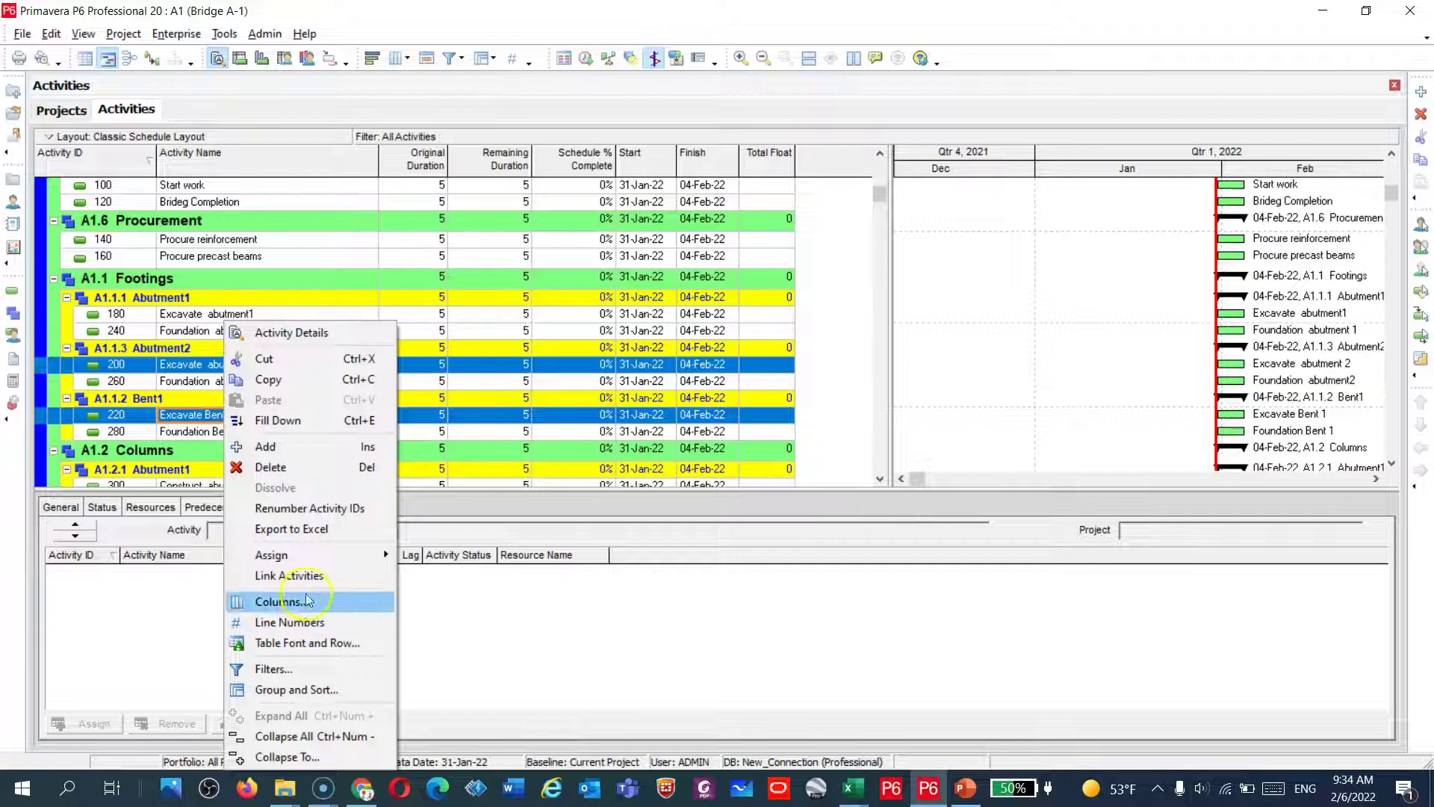
pyautogui.click(302, 578)
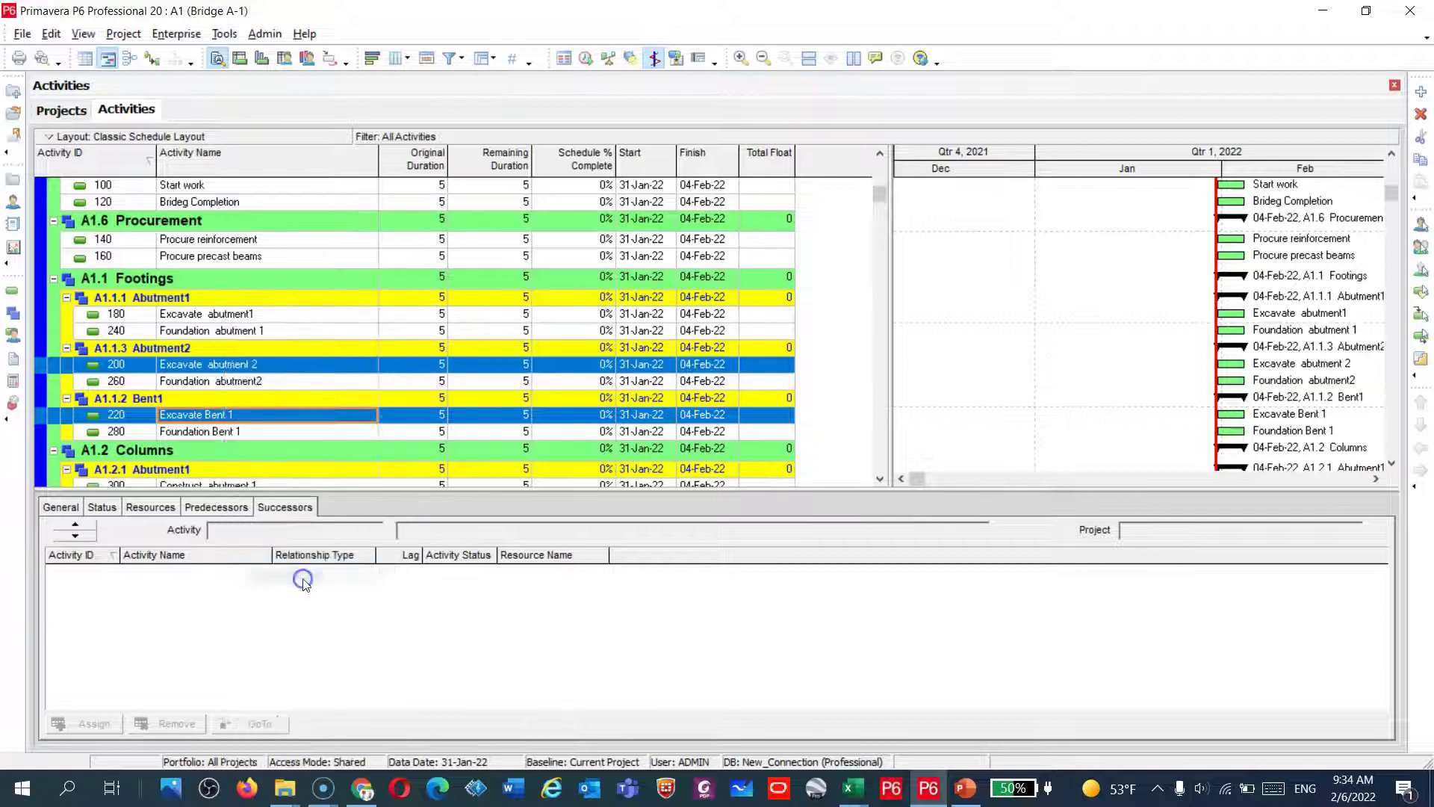
pyautogui.click(271, 333)
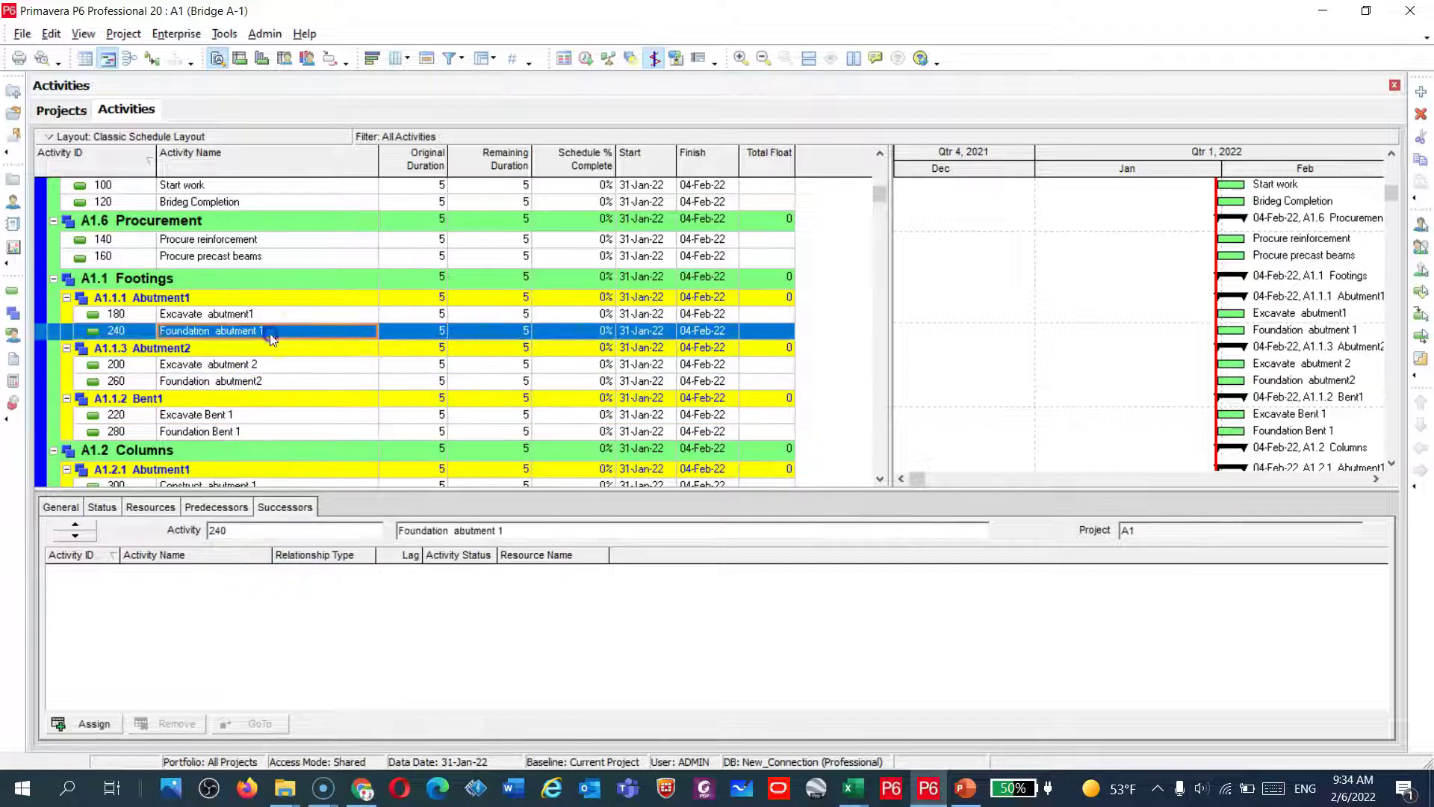
pyautogui.click(240, 366)
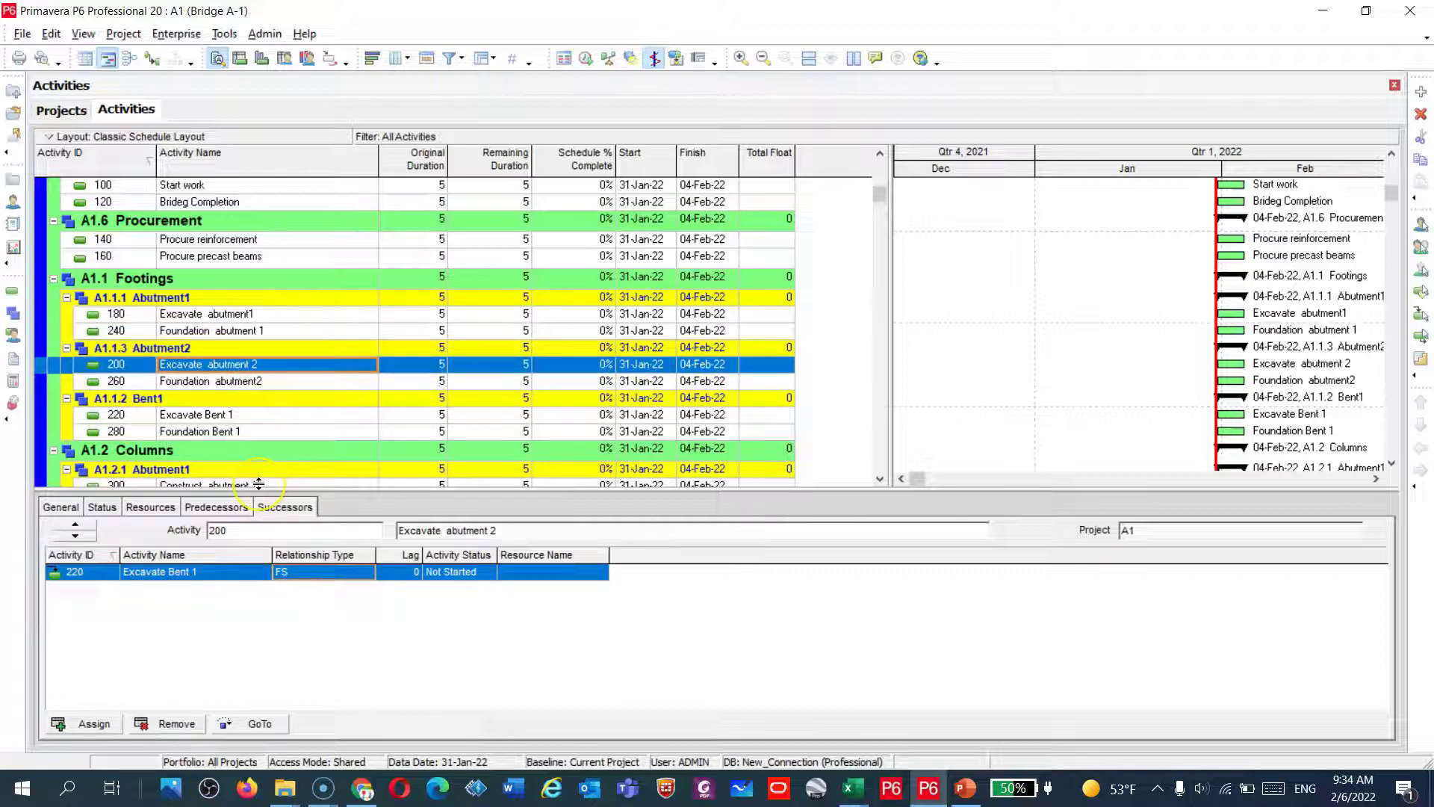
pyautogui.keyDown('ctrl'); pyautogui.click(225, 382); pyautogui.keyUp('ctrl')
pyautogui.rightClick(222, 379)
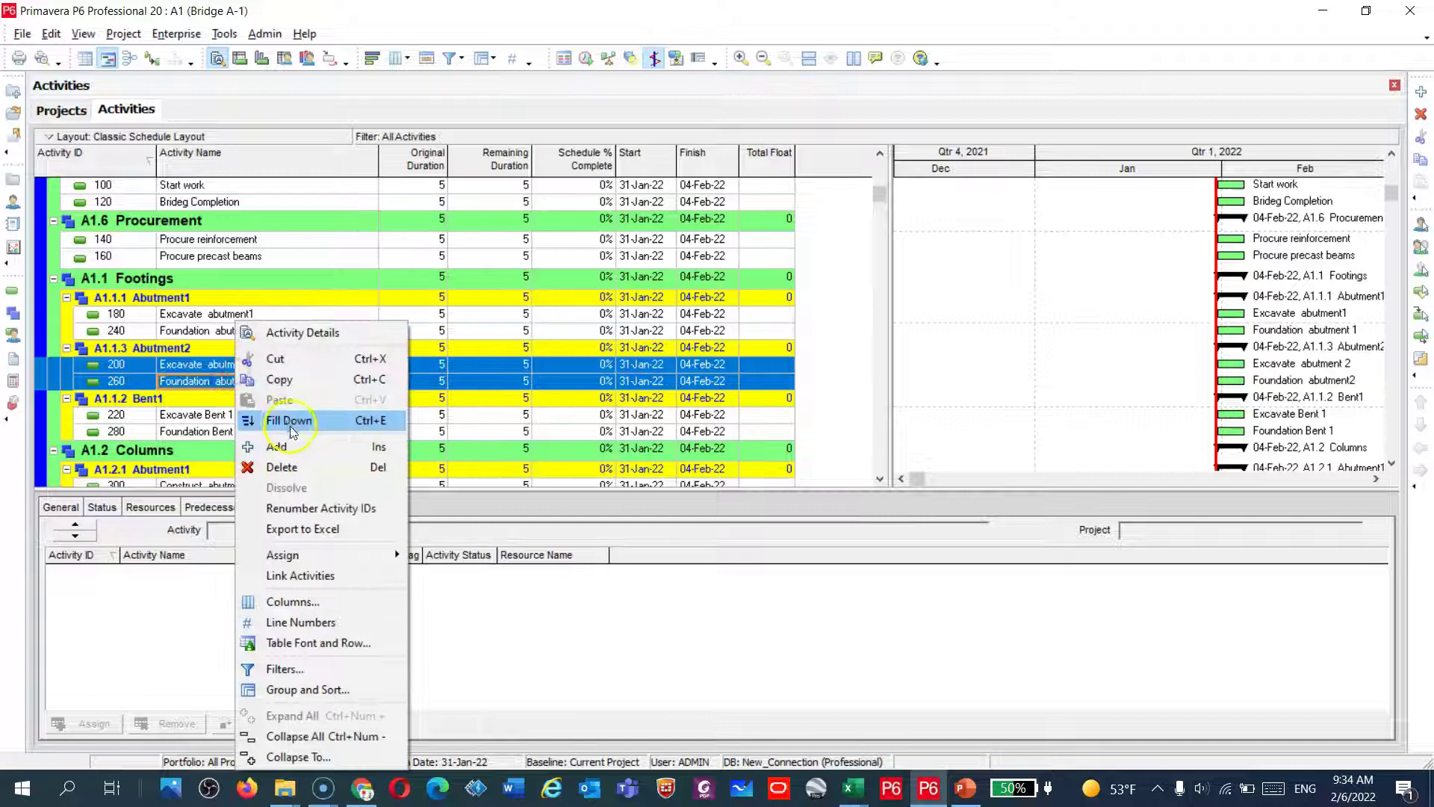
pyautogui.click(300, 576)
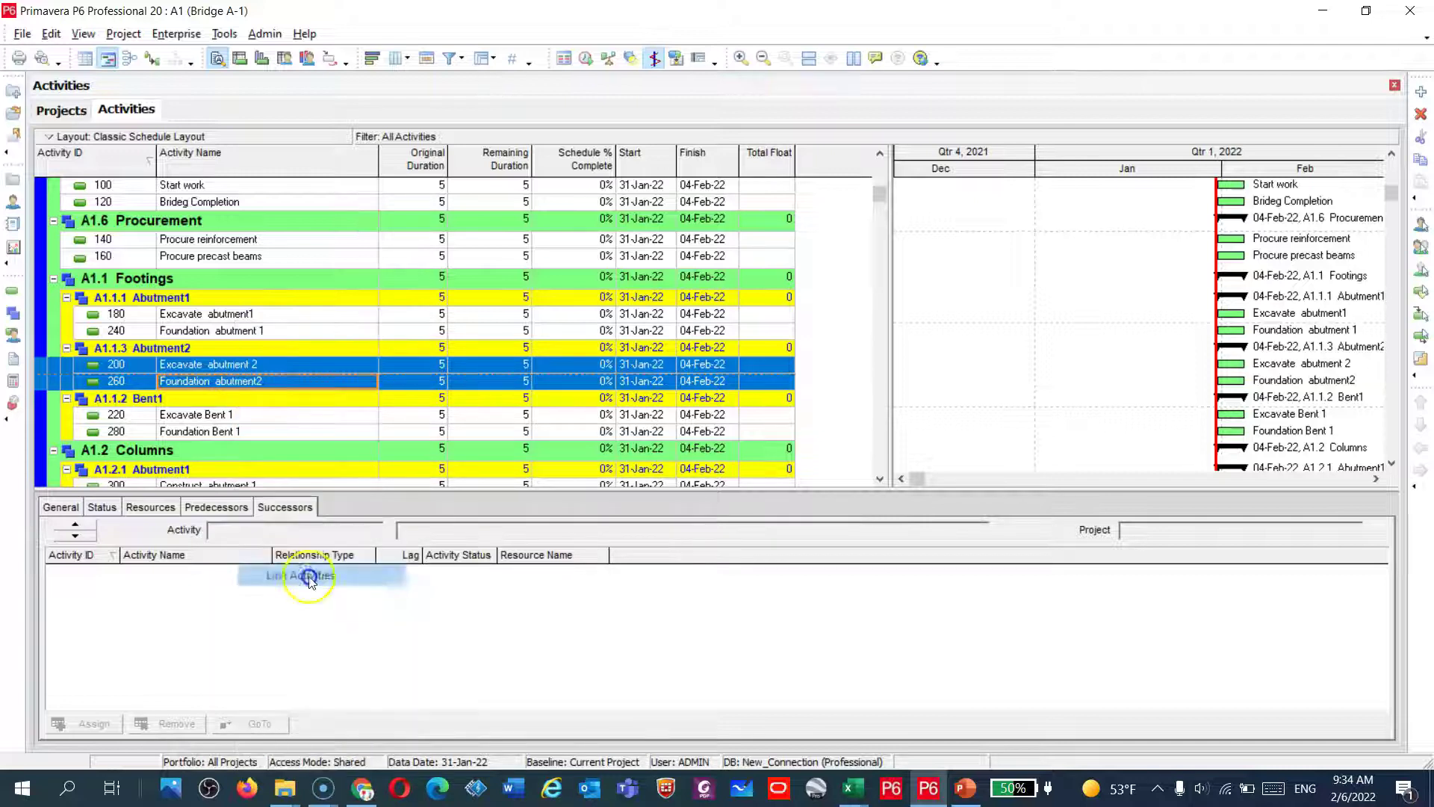
# - Link Excavate Bent 1 (220) to Foundation Bent 1 (280) and review 200's successors
pyautogui.click(213, 414)
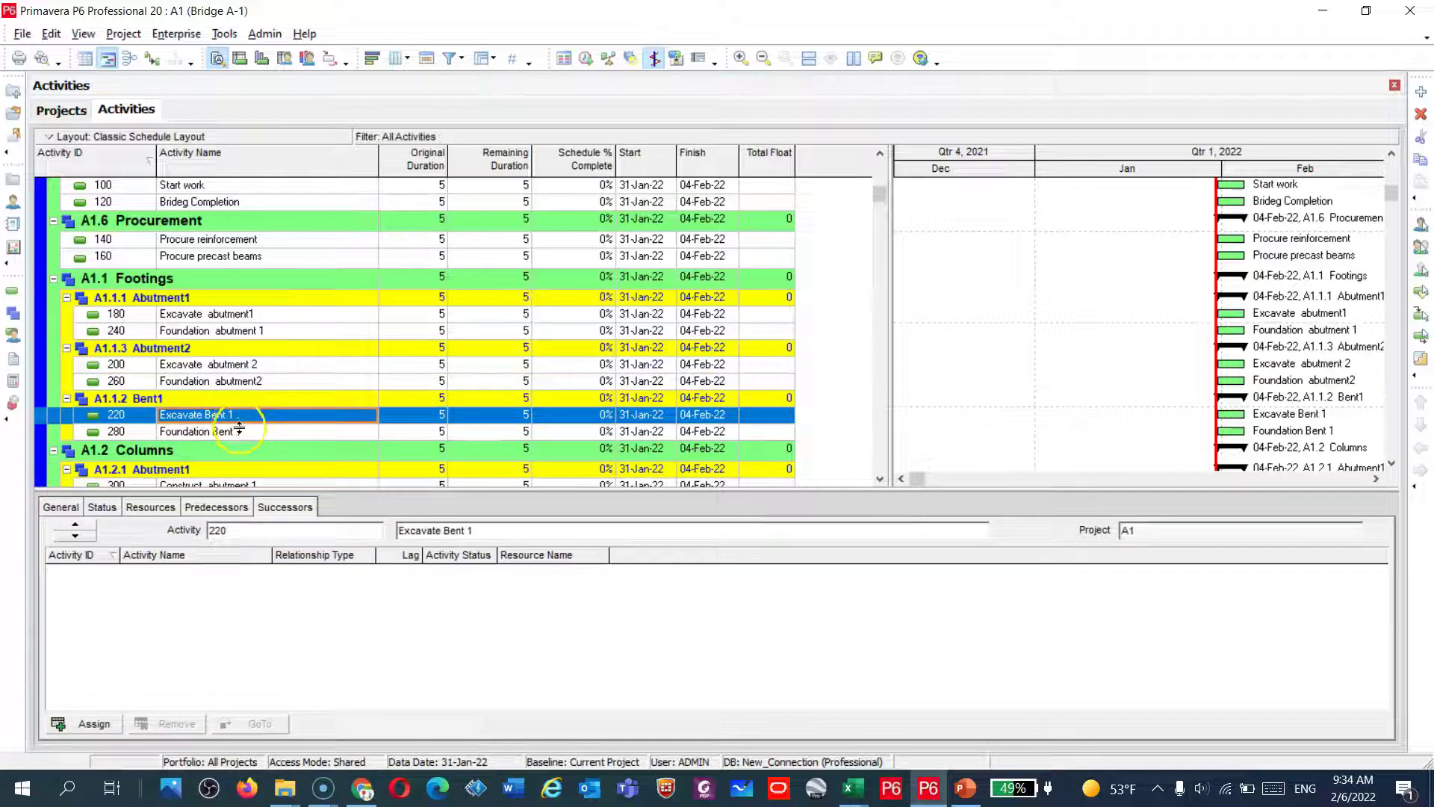
pyautogui.keyDown('ctrl'); pyautogui.click(240, 433); pyautogui.keyUp('ctrl')
pyautogui.rightClick(243, 426)
pyautogui.click(318, 575)
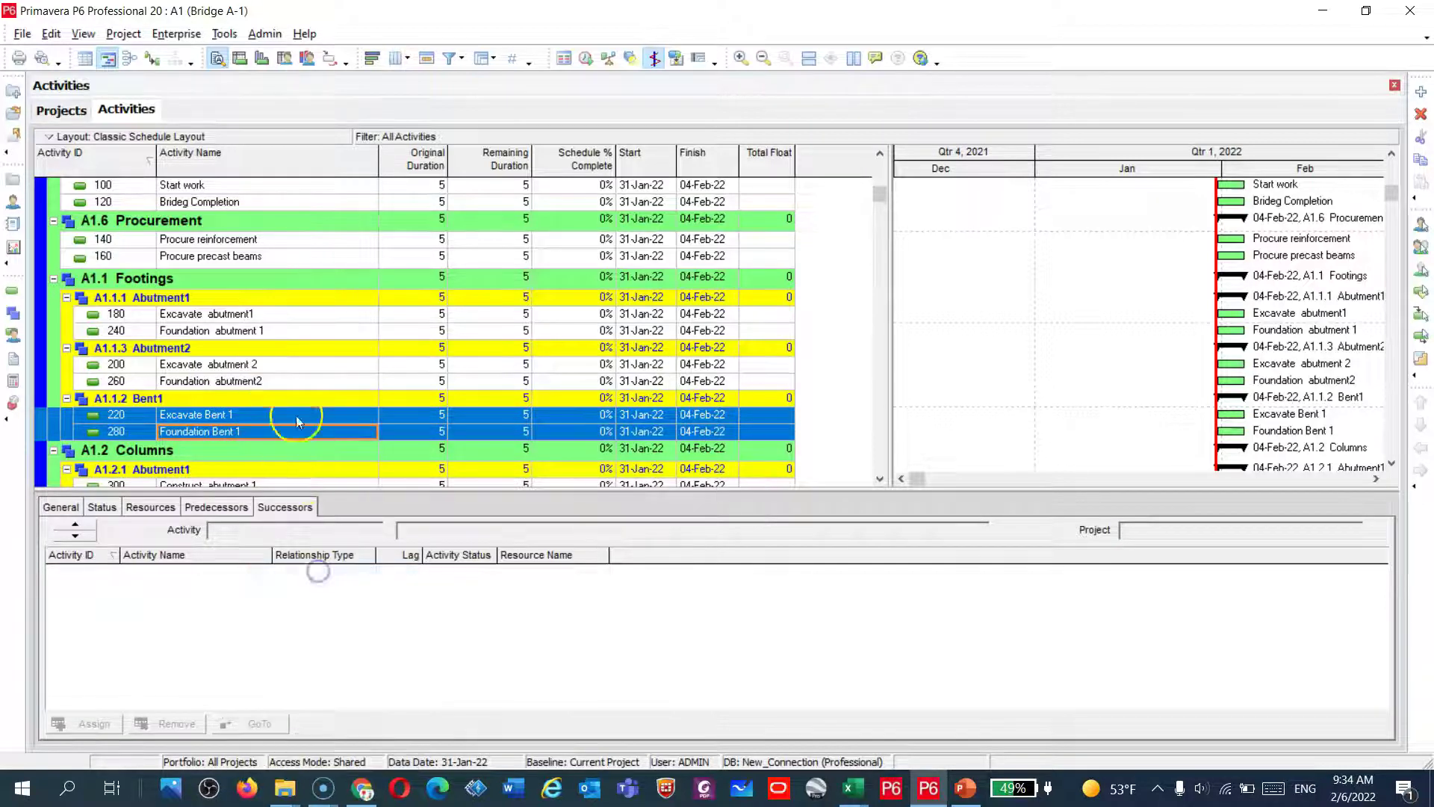
pyautogui.click(281, 381)
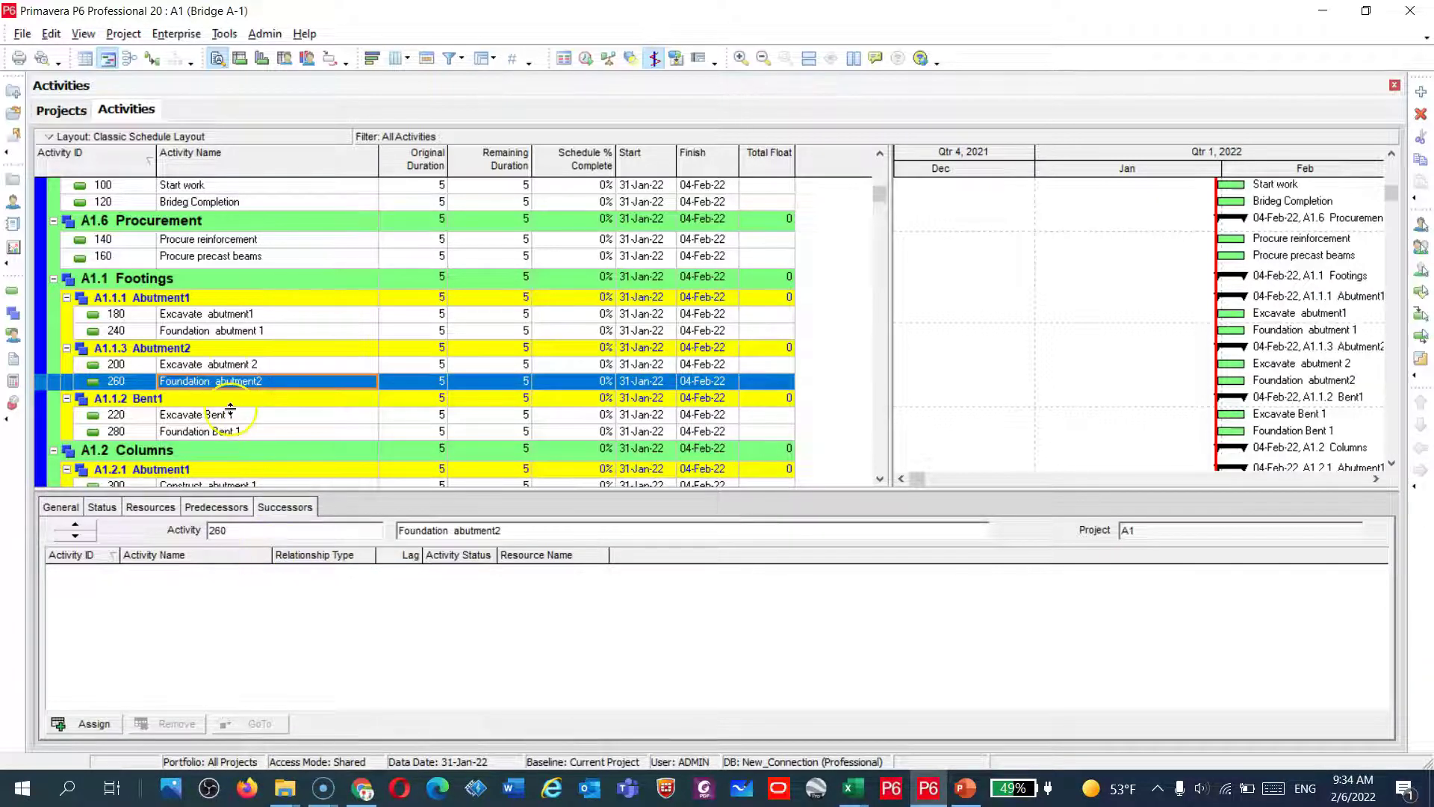
pyautogui.click(226, 364)
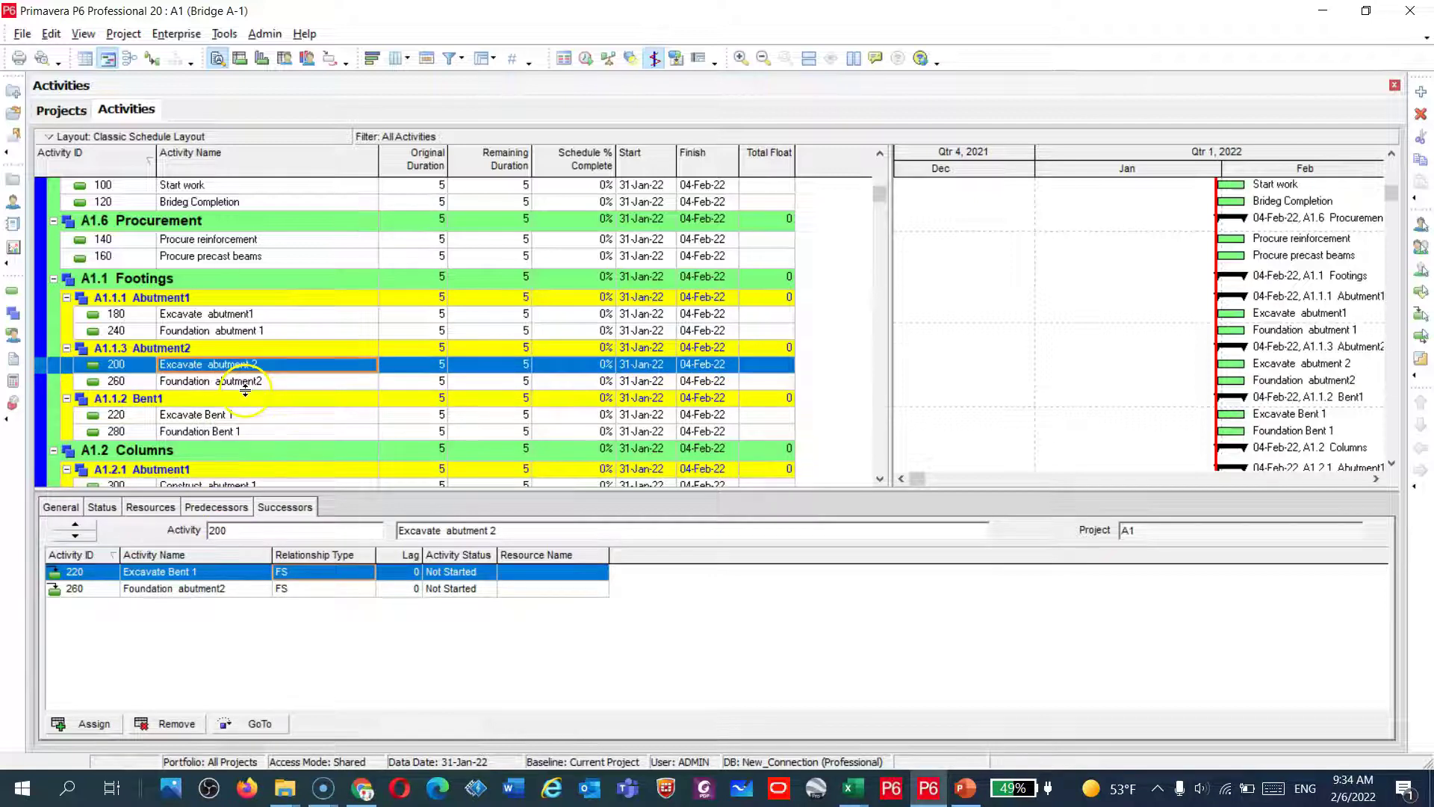
pyautogui.scroll(1, 245, 389)
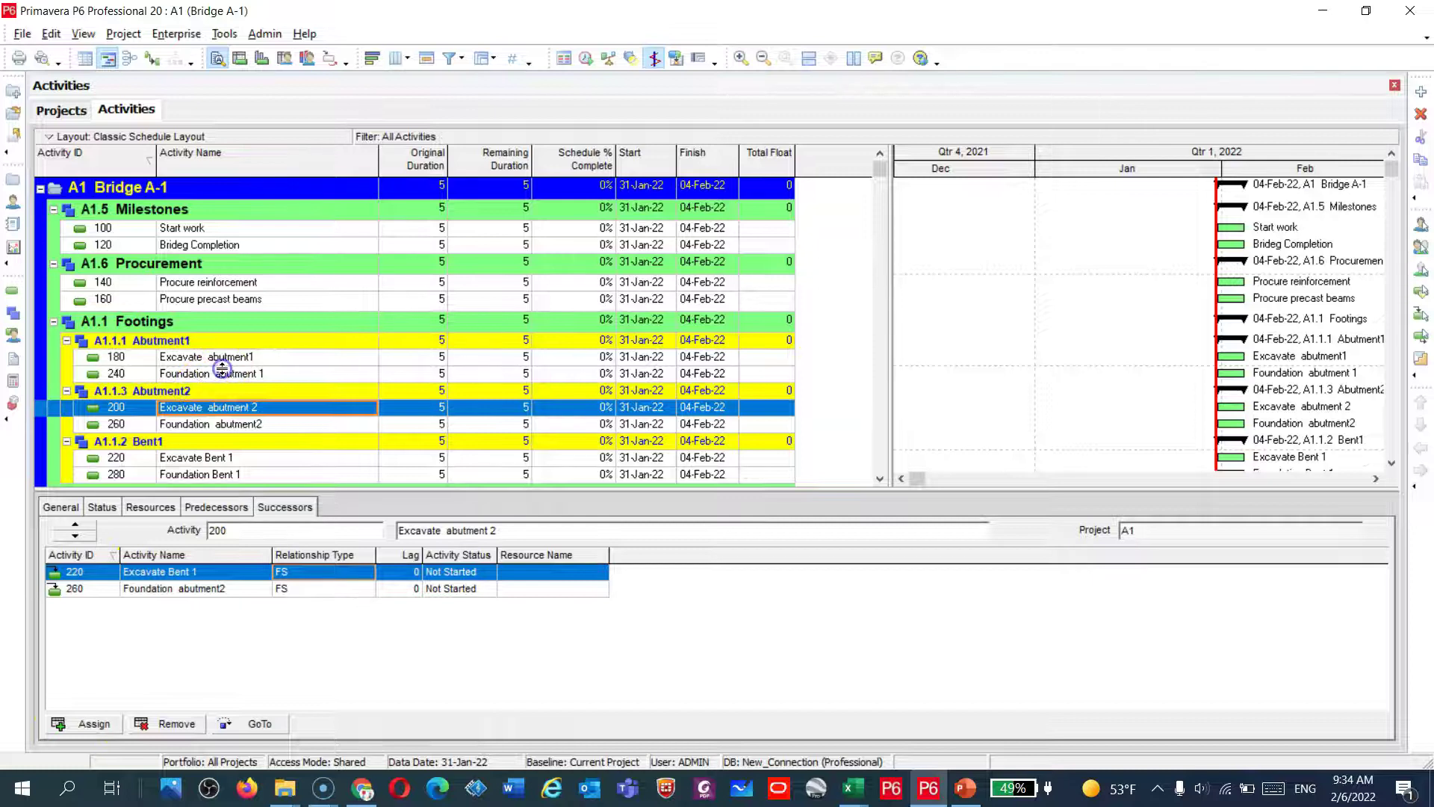
# - Link Foundation abutment 1 (240) to Construct abutment 1 (300) finish-to-start
pyautogui.scroll(-3, 222, 366)
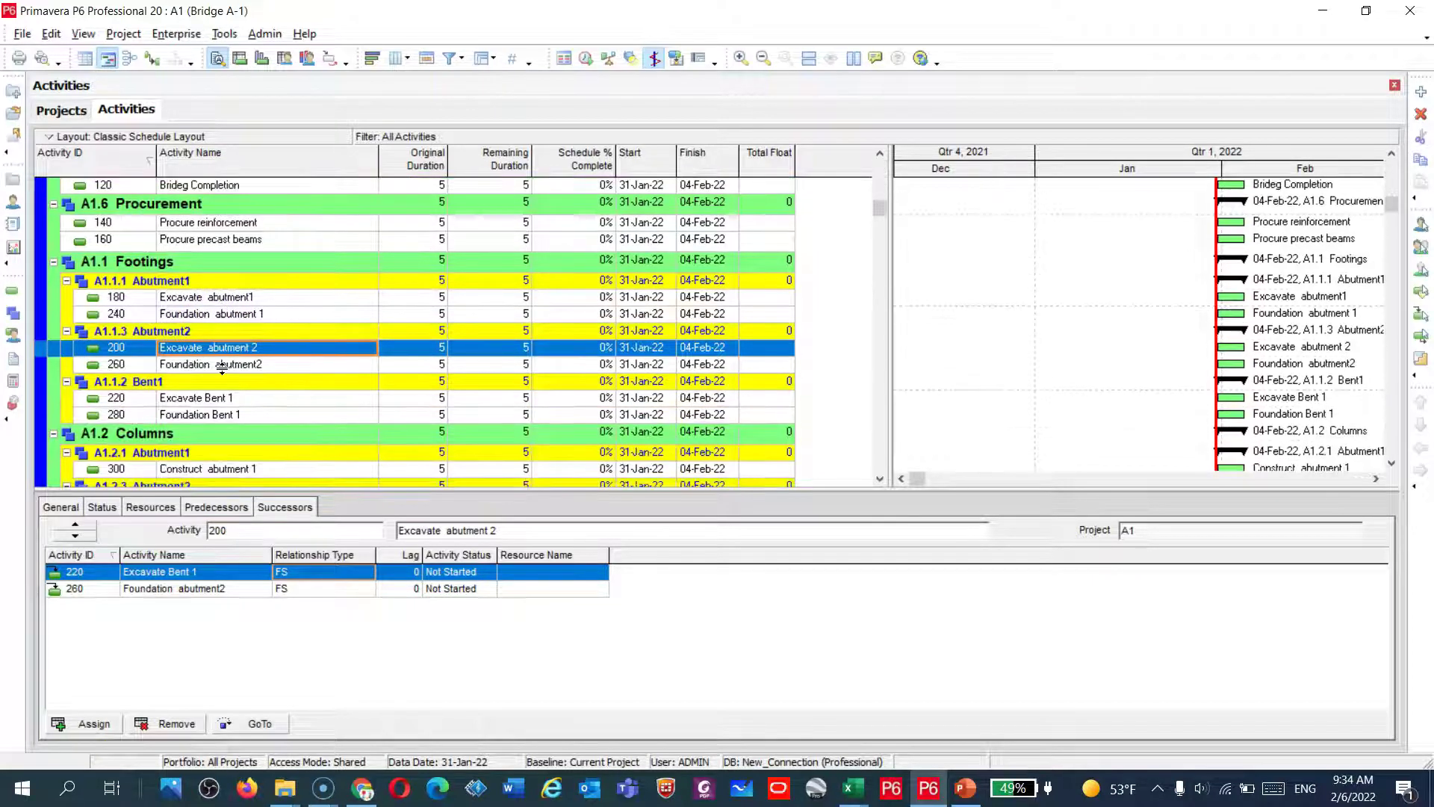
pyautogui.scroll(-2, 222, 366)
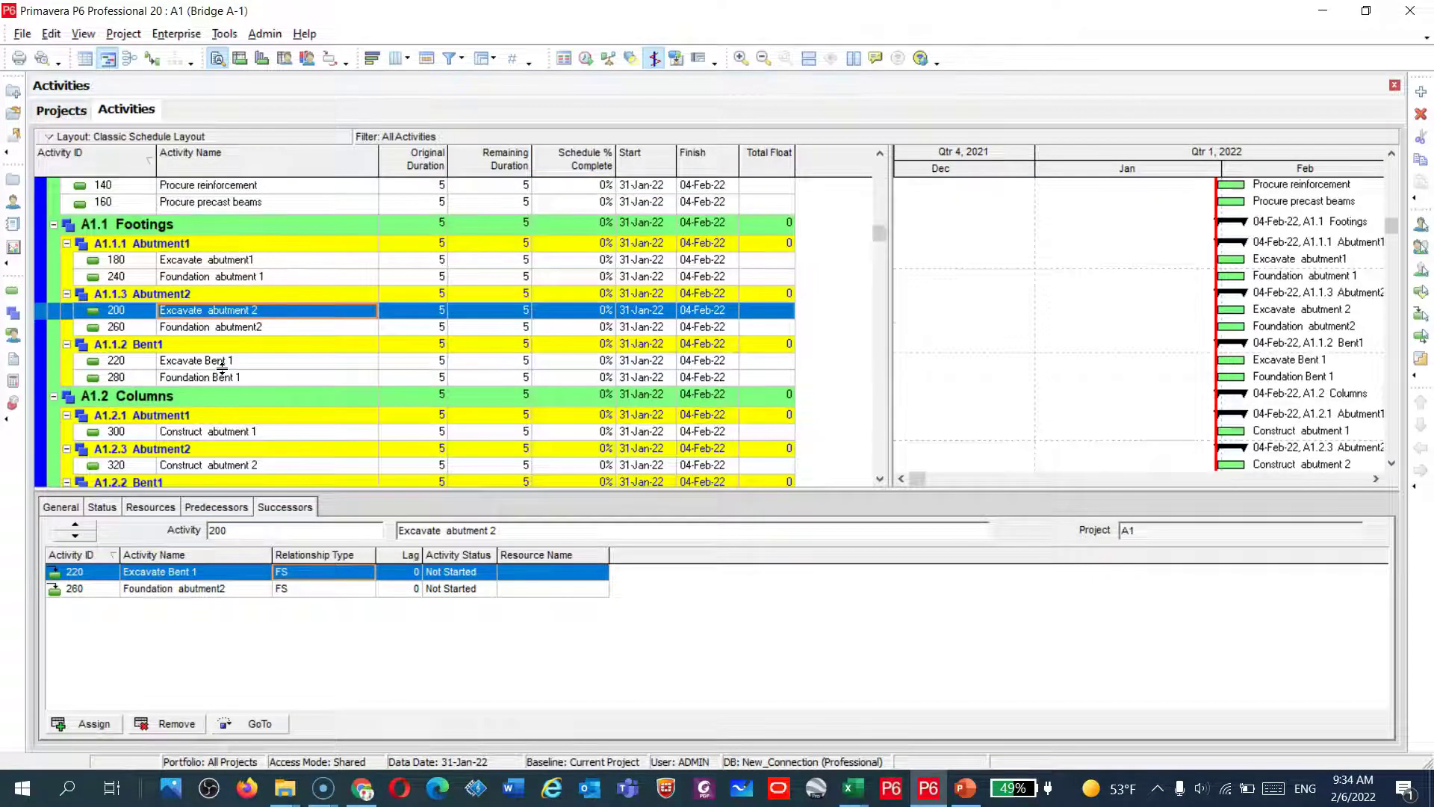
pyautogui.click(230, 434)
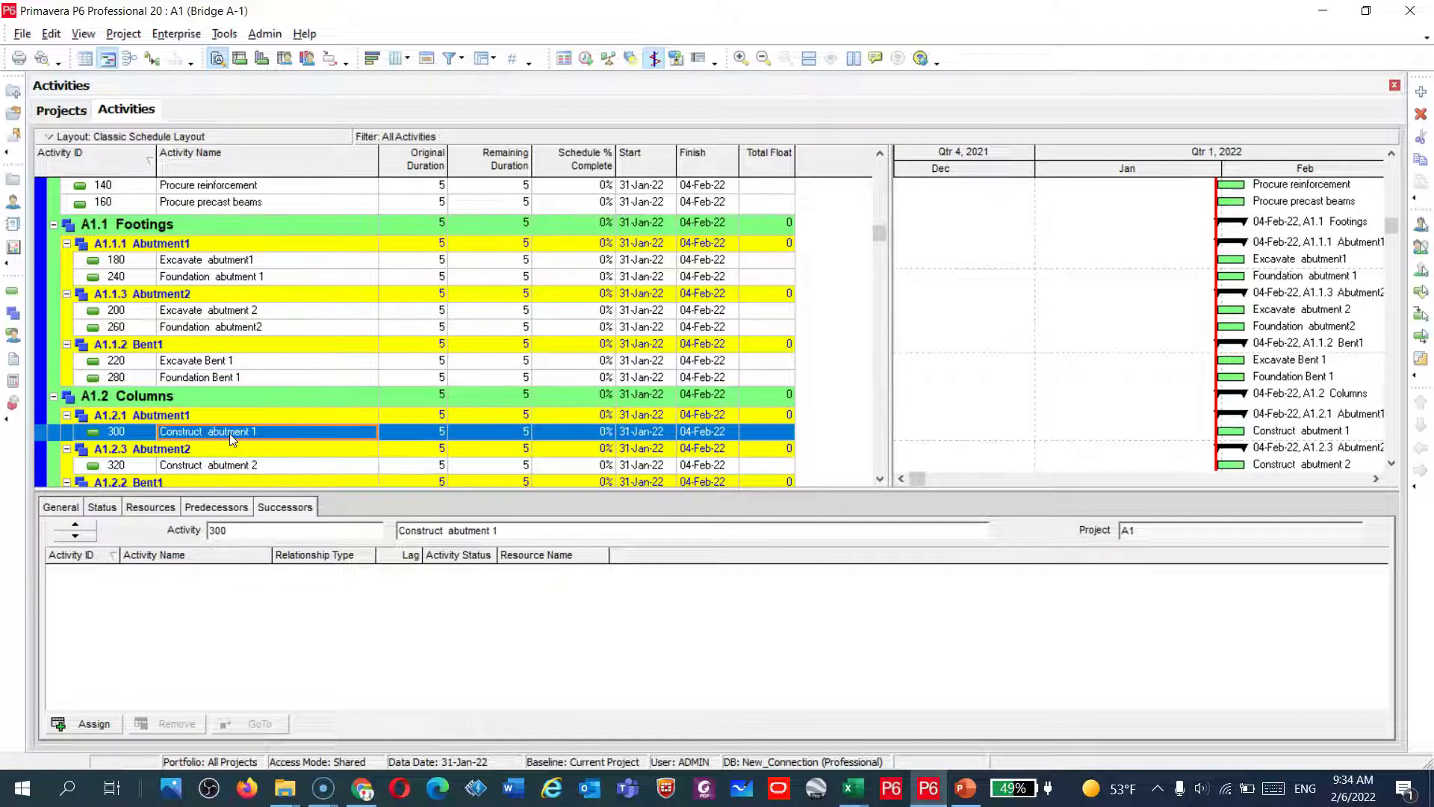
pyautogui.click(245, 434)
pyautogui.click(216, 278)
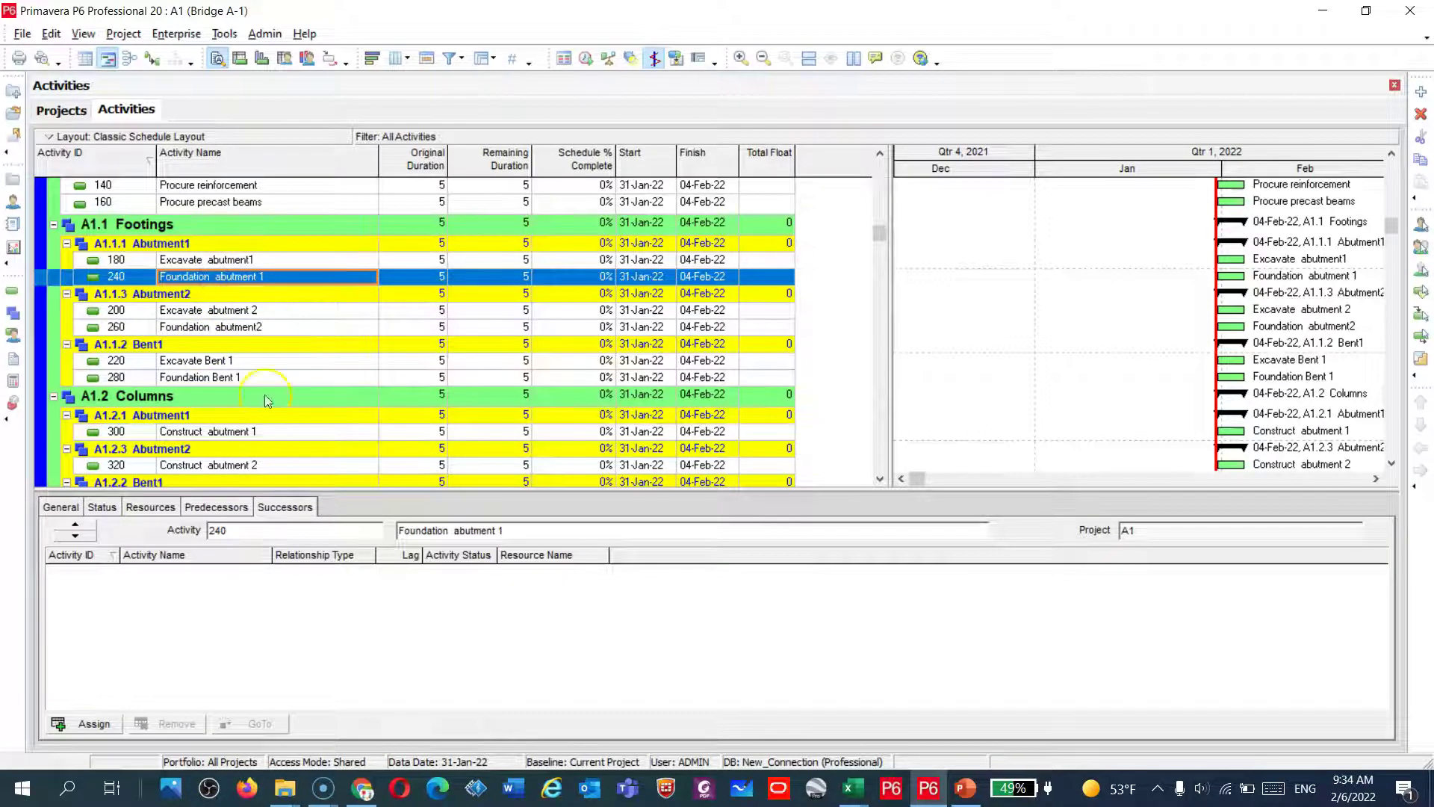
pyautogui.keyDown('ctrl'); pyautogui.click(246, 431); pyautogui.keyUp('ctrl')
pyautogui.rightClick(245, 430)
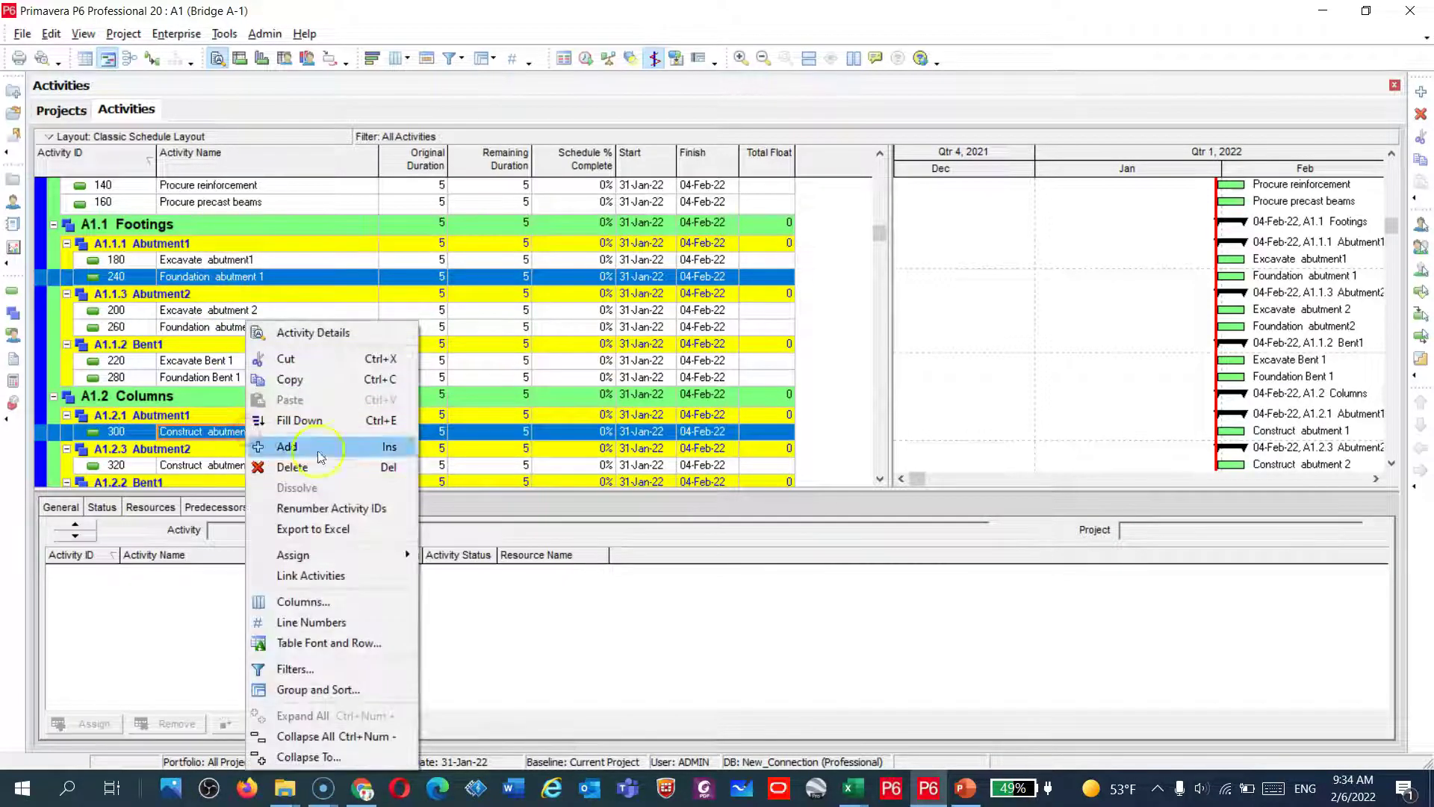
pyautogui.click(334, 577)
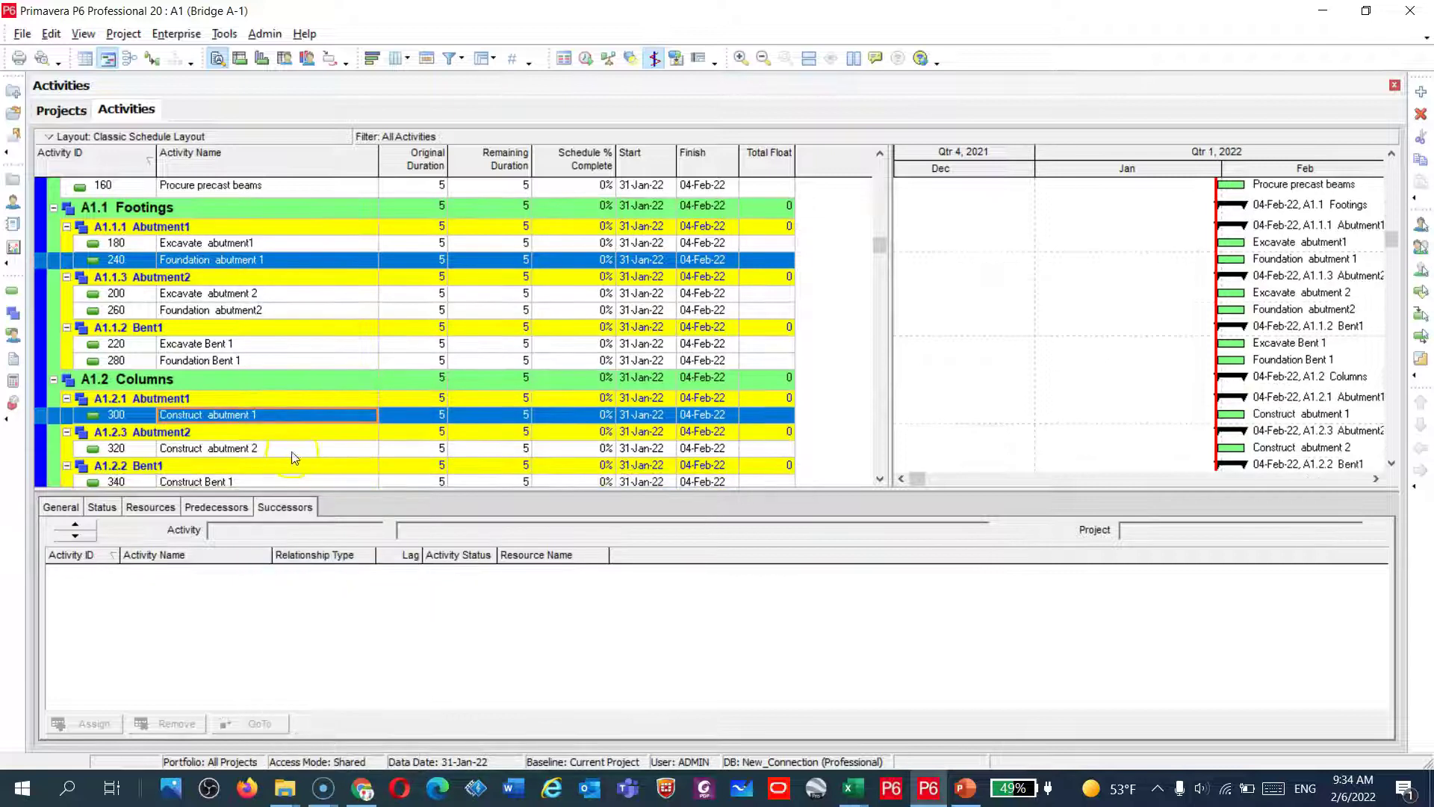
# - Link Foundation abutment2 (260) to Construct abutment 2 (320) finish-to-start
pyautogui.click(263, 449)
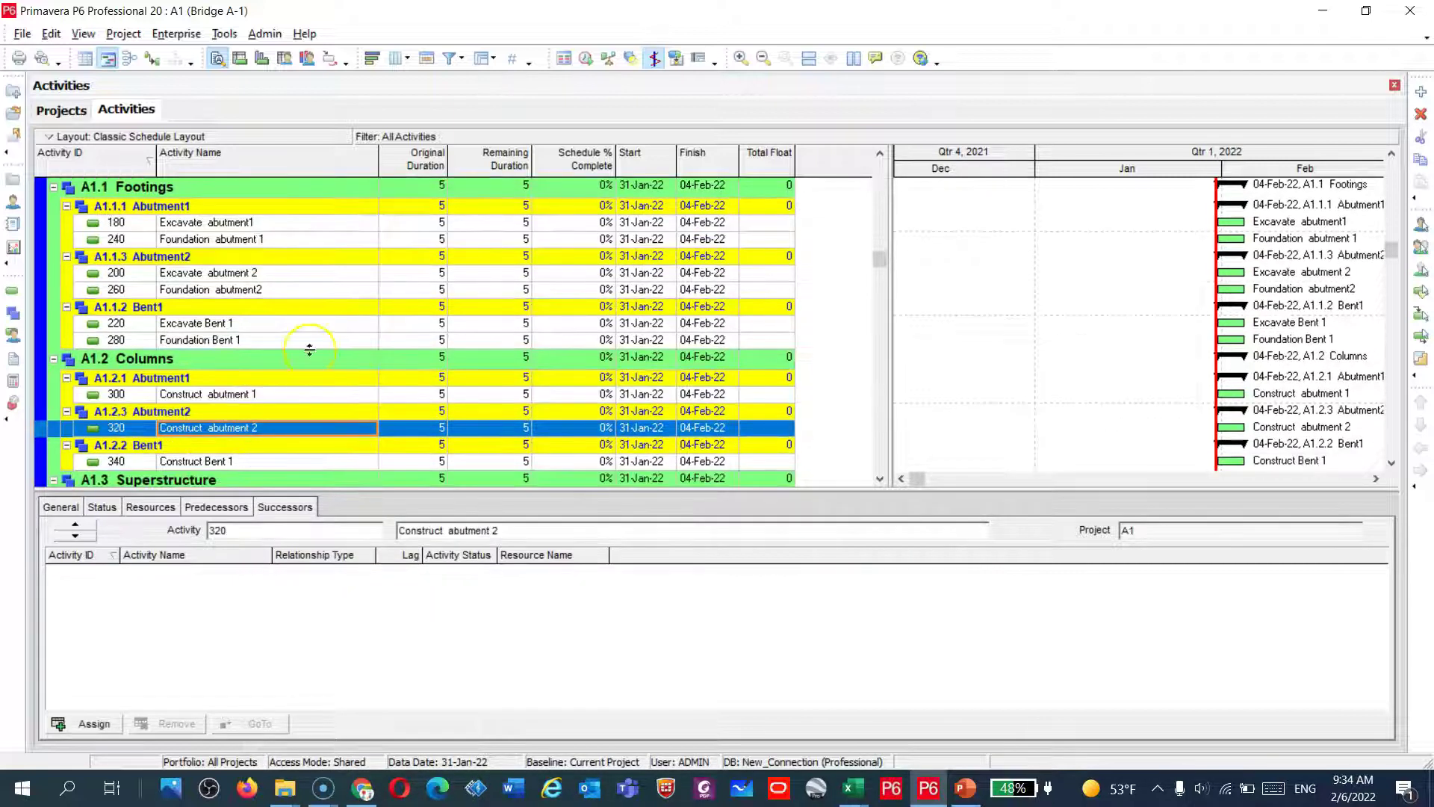
pyautogui.click(250, 292)
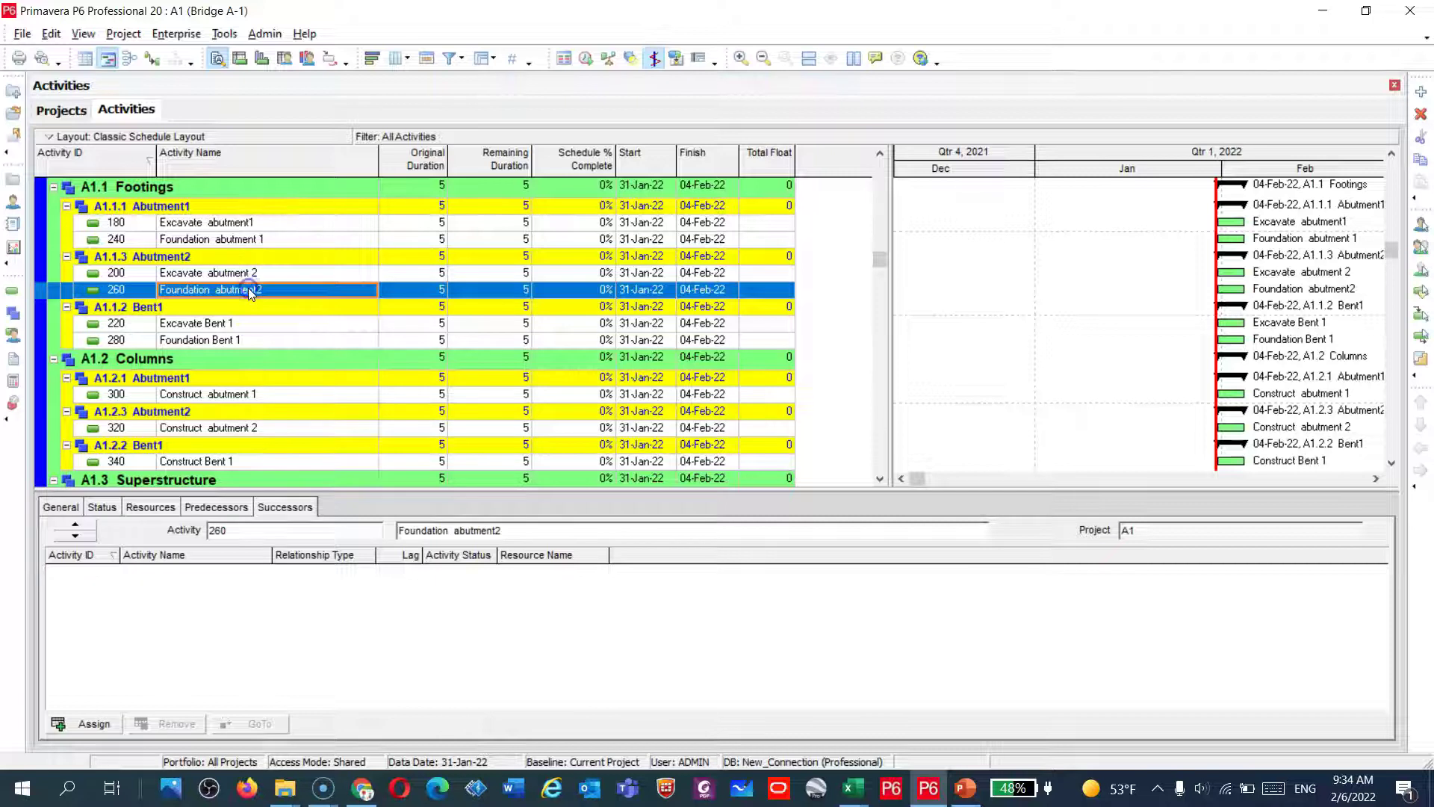
pyautogui.keyDown('ctrl'); pyautogui.click(249, 430); pyautogui.keyUp('ctrl')
pyautogui.rightClick(250, 431)
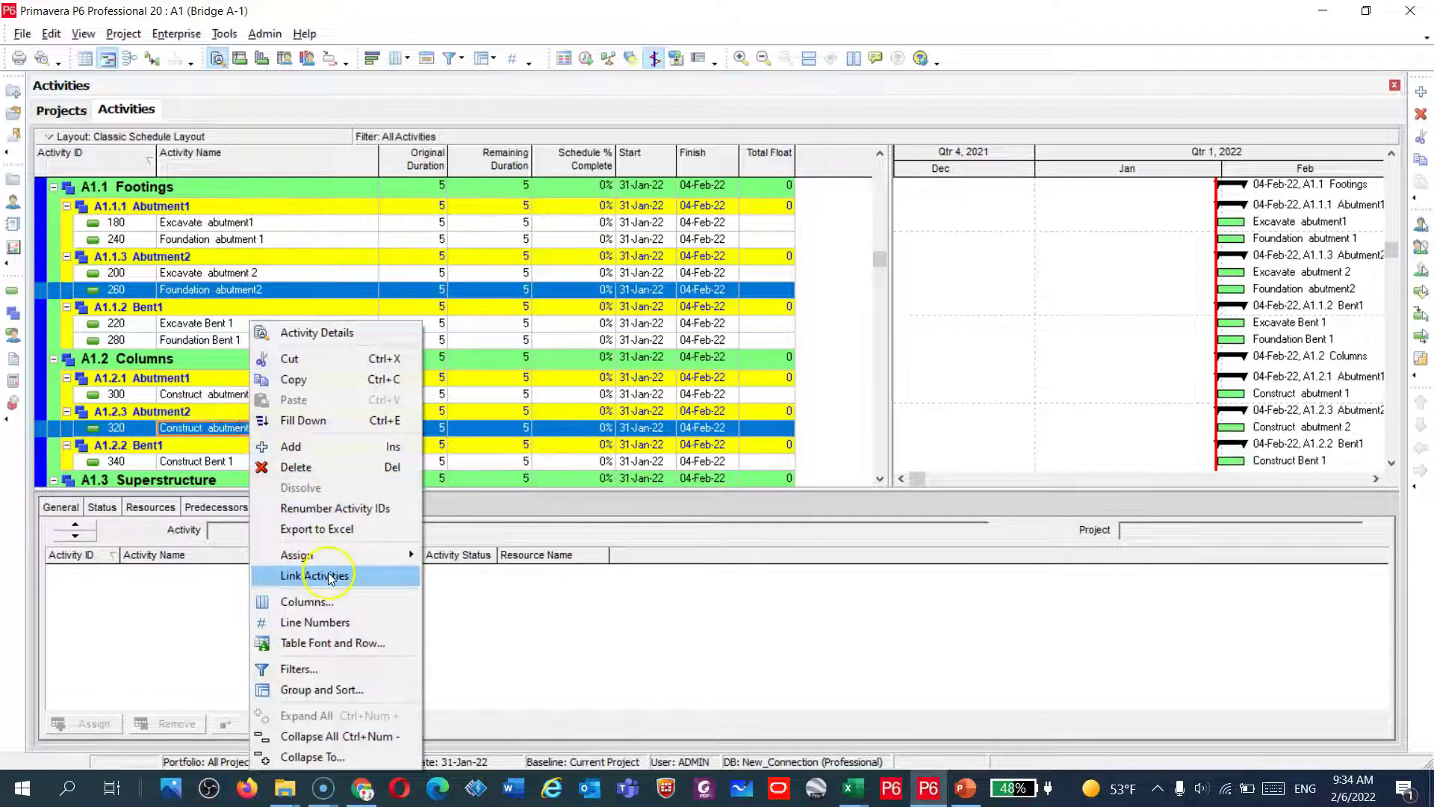
pyautogui.click(331, 576)
# - Link Foundation Bent 1 (280) to Construct Bent 1 (340) and check Excavate Bent 1's successor
pyautogui.click(248, 459)
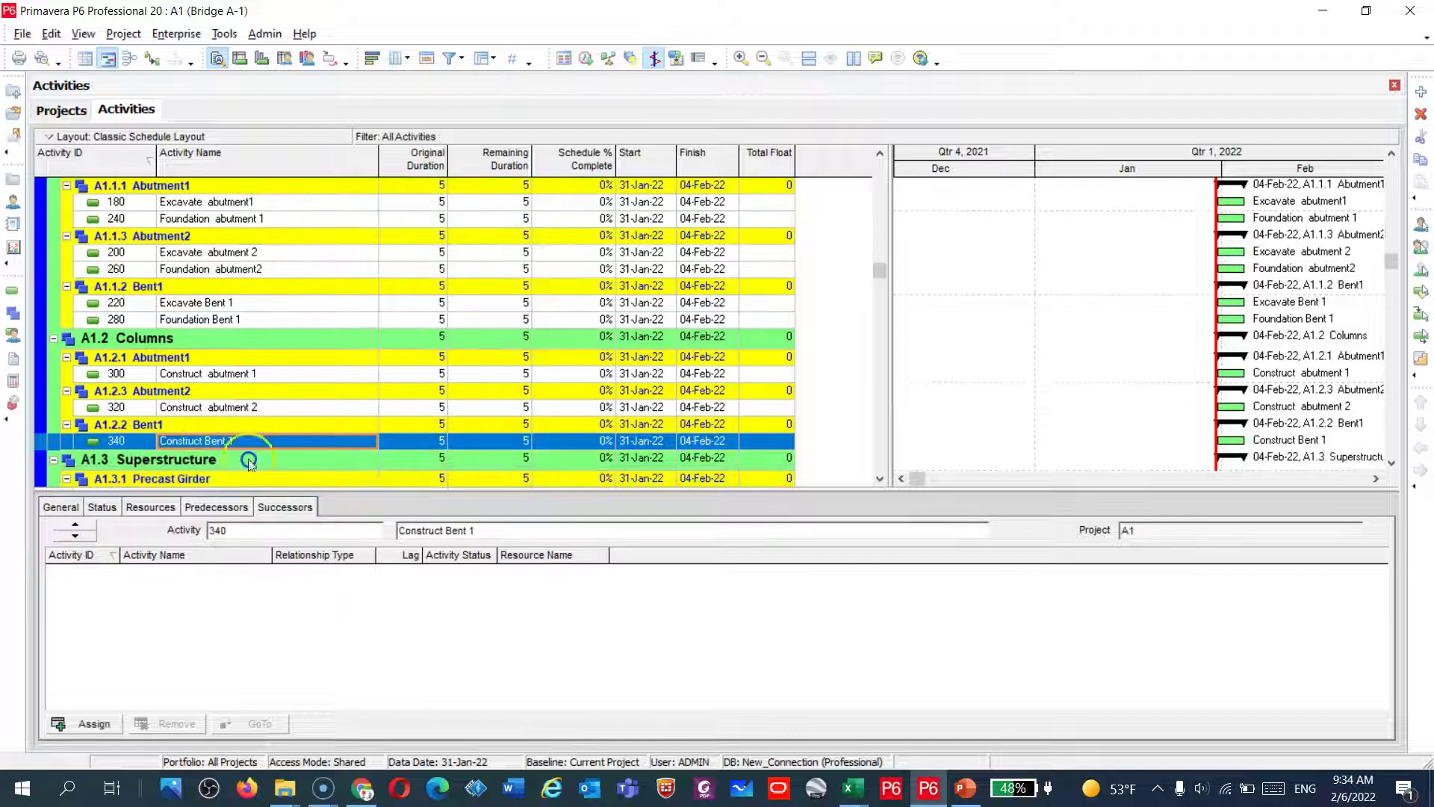
pyautogui.click(245, 319)
pyautogui.scroll(-1, 245, 321)
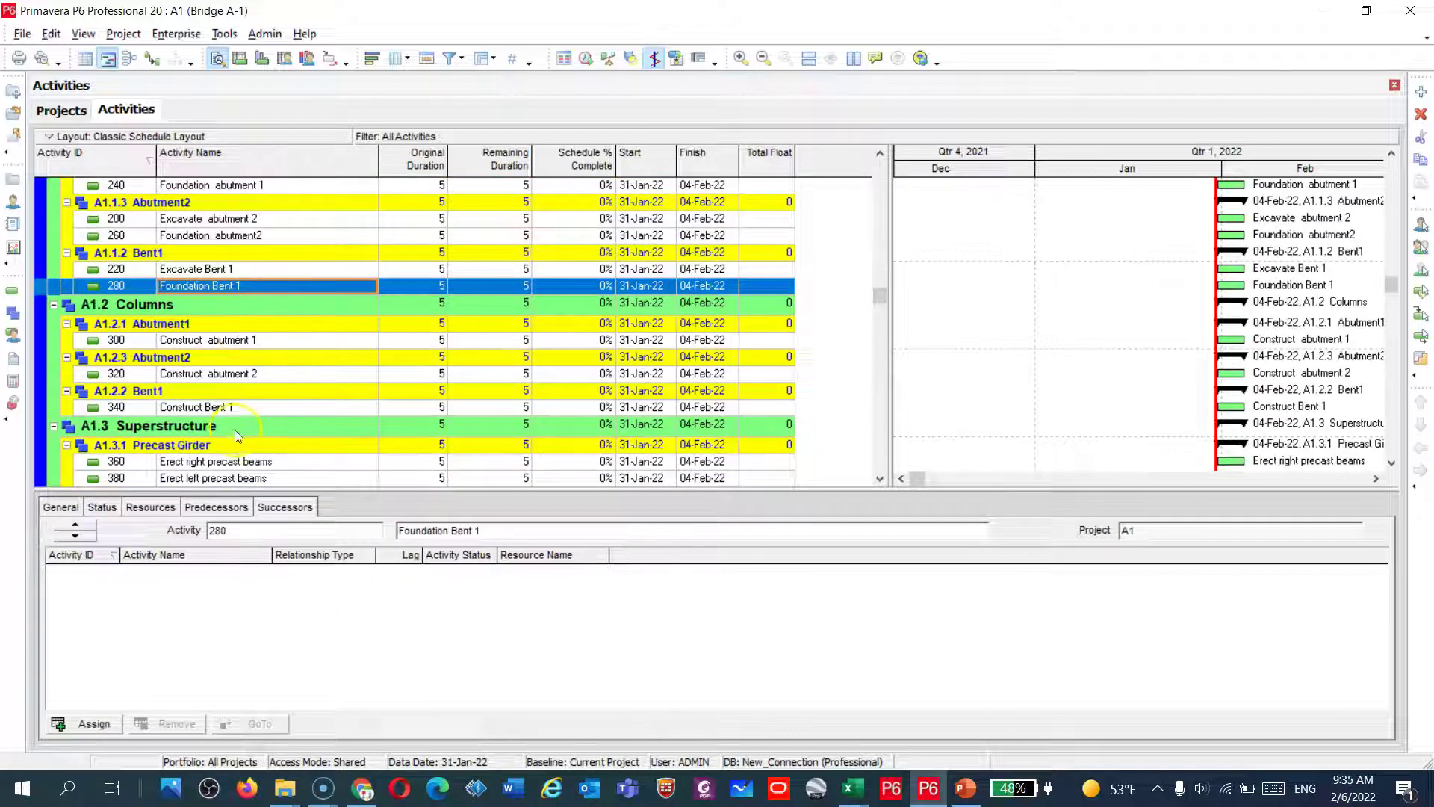
pyautogui.keyDown('ctrl'); pyautogui.click(238, 412); pyautogui.keyUp('ctrl')
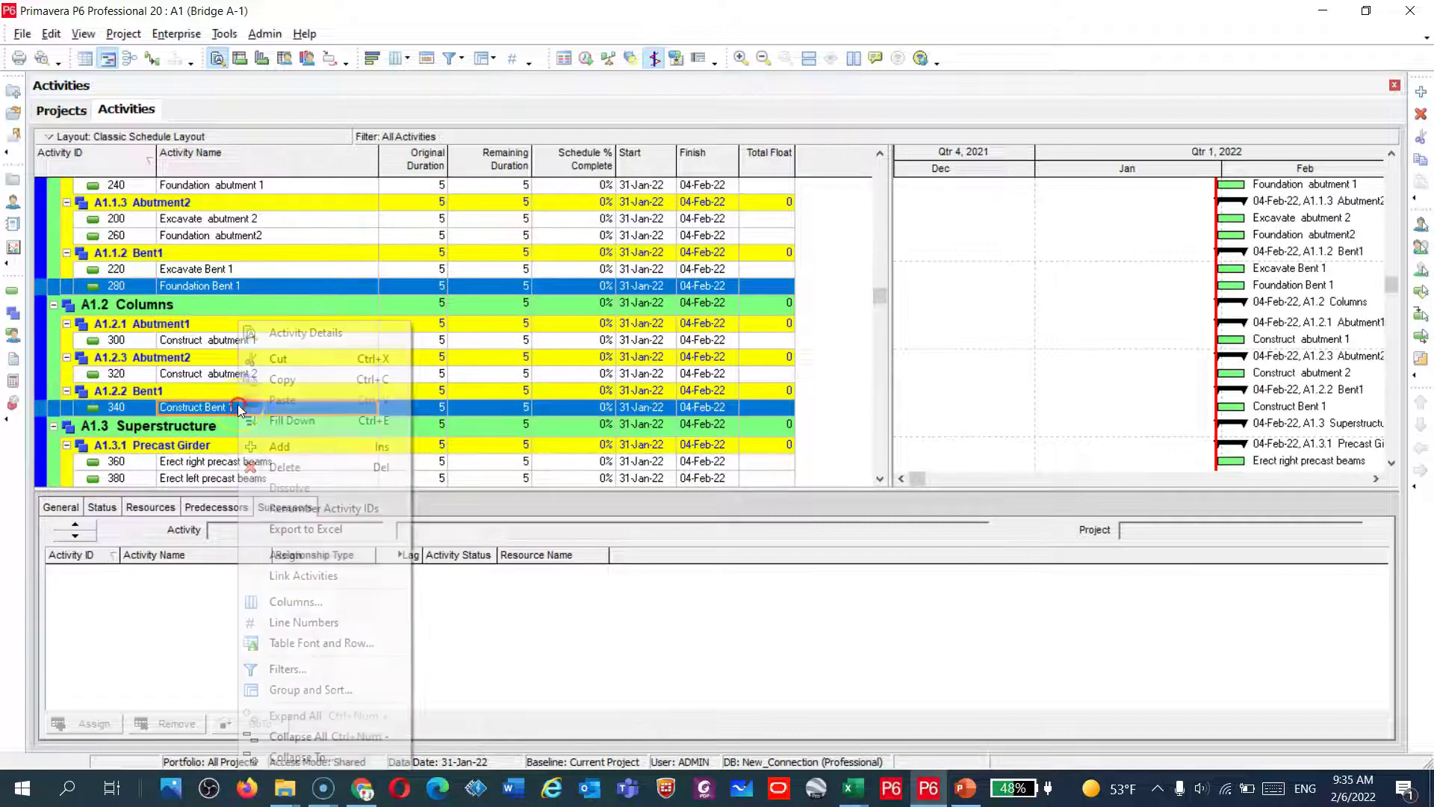
pyautogui.rightClick(238, 405)
pyautogui.click(312, 575)
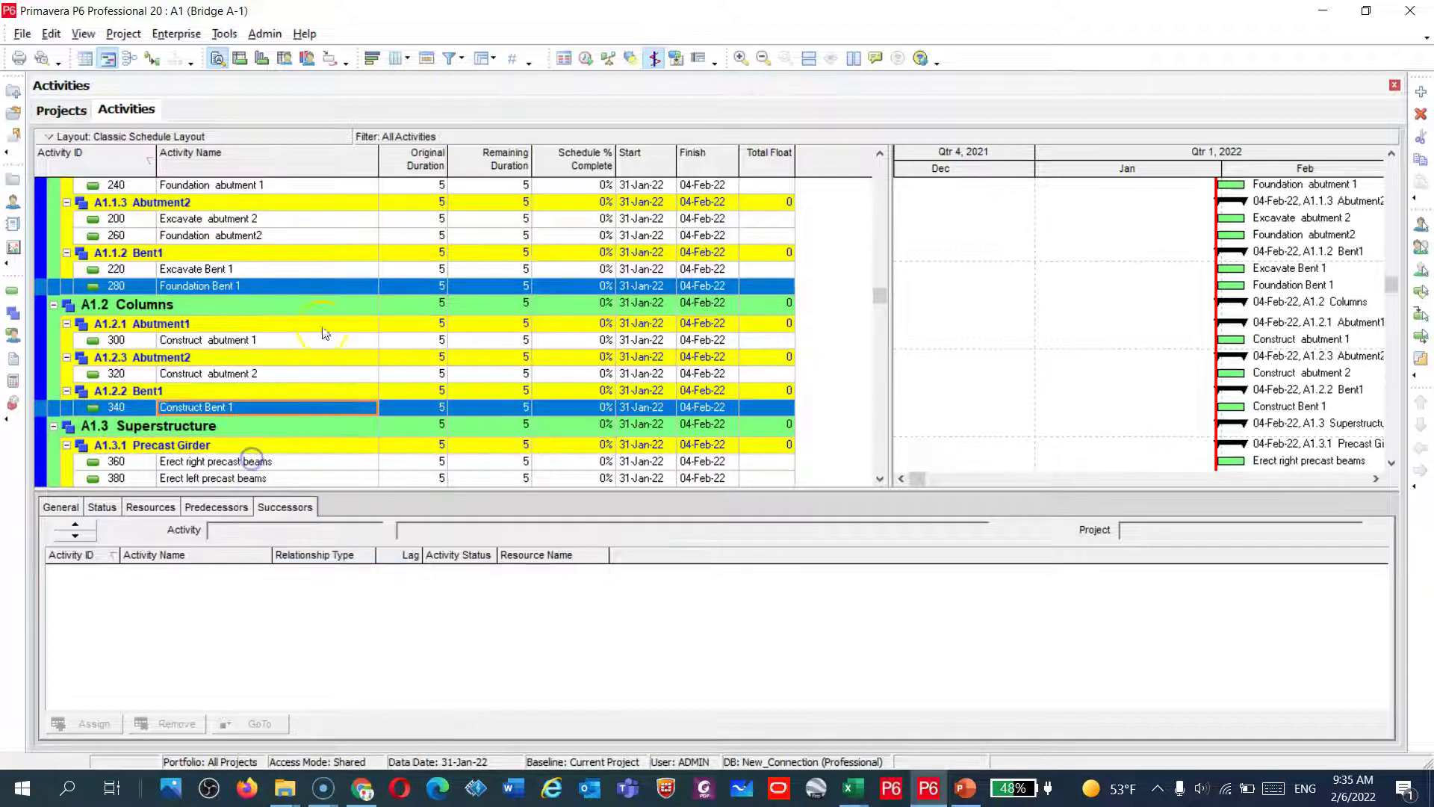
pyautogui.click(321, 281)
pyautogui.scroll(5, 322, 281)
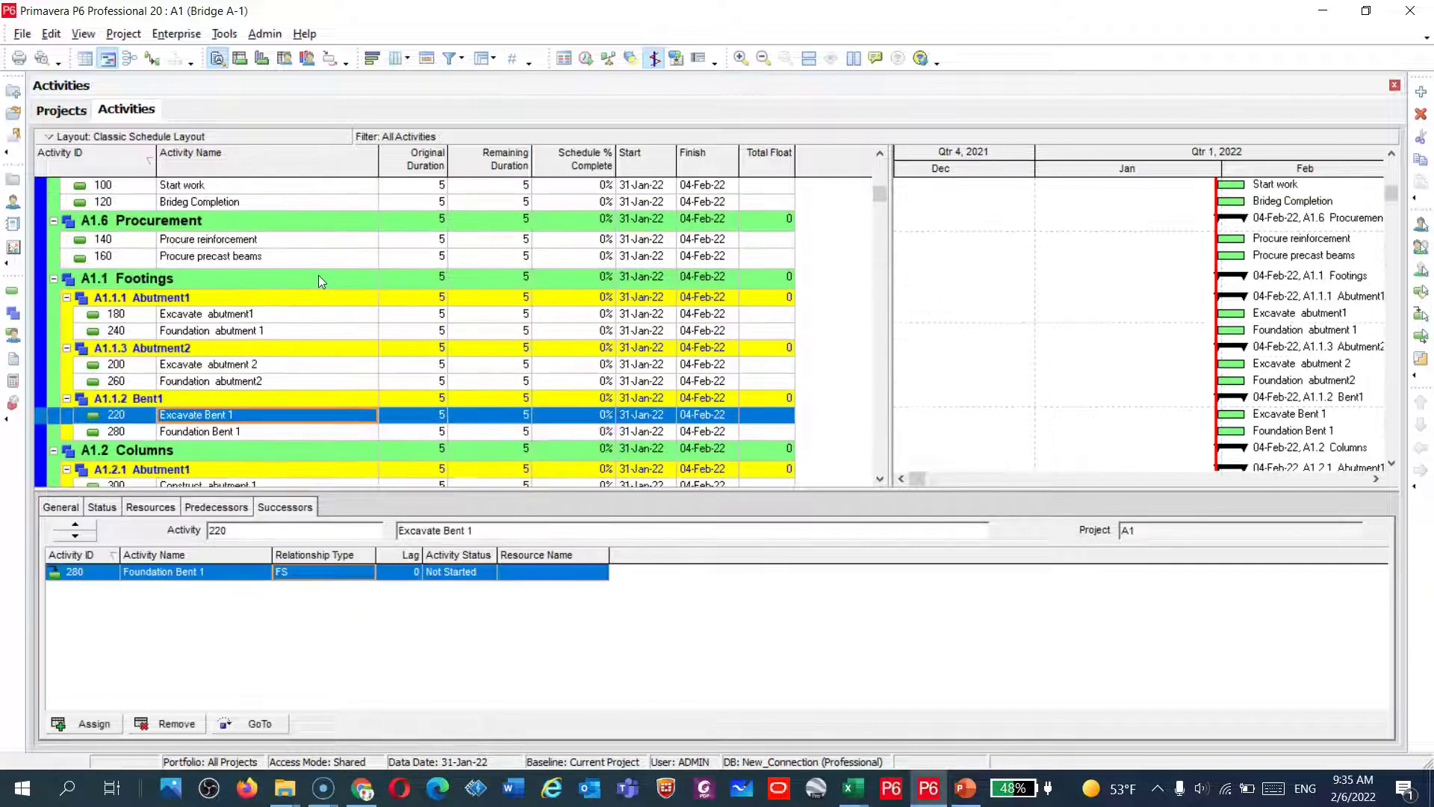
pyautogui.scroll(-2, 321, 281)
pyautogui.scroll(-5, 321, 281)
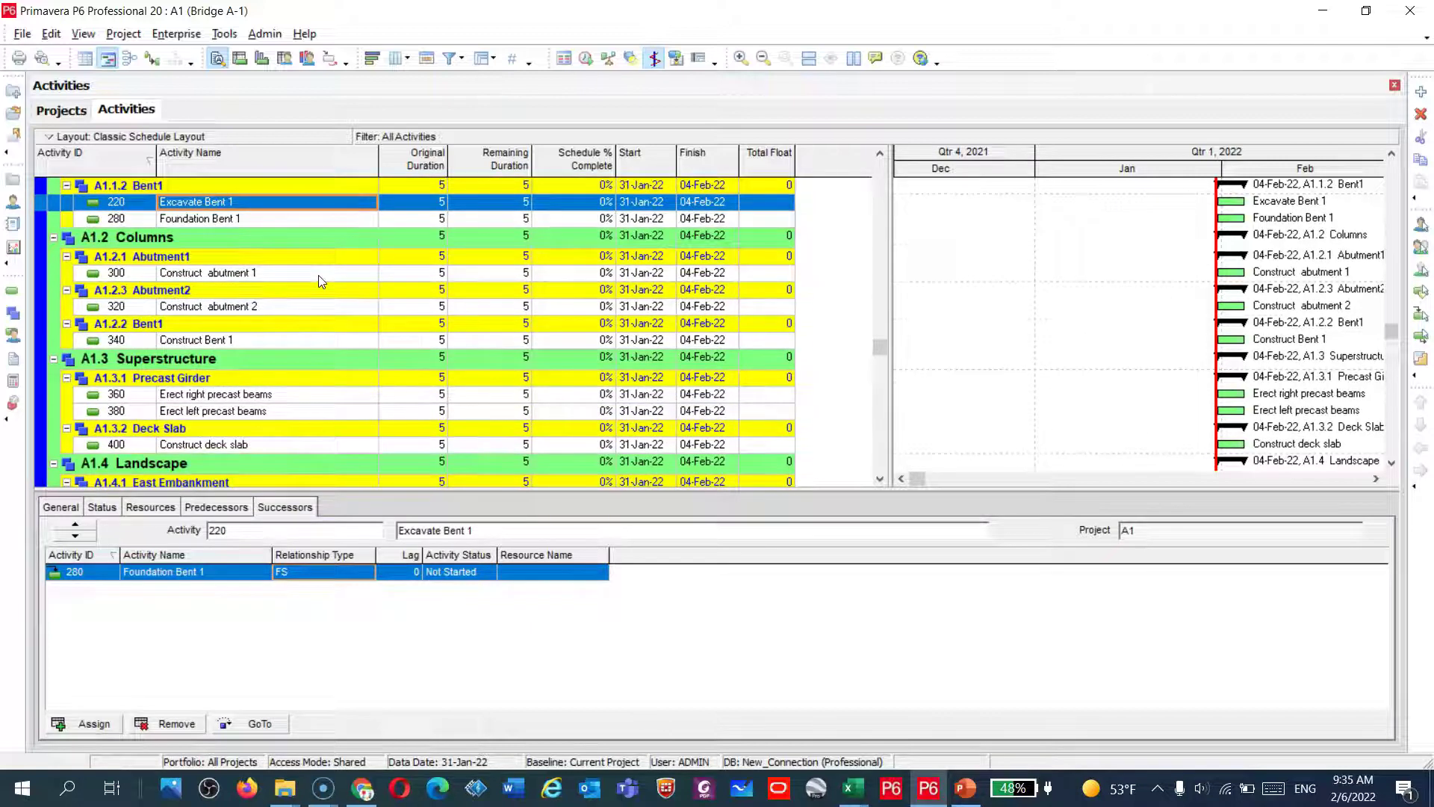
pyautogui.moveTo(878, 398); pyautogui.dragTo(859, 153)
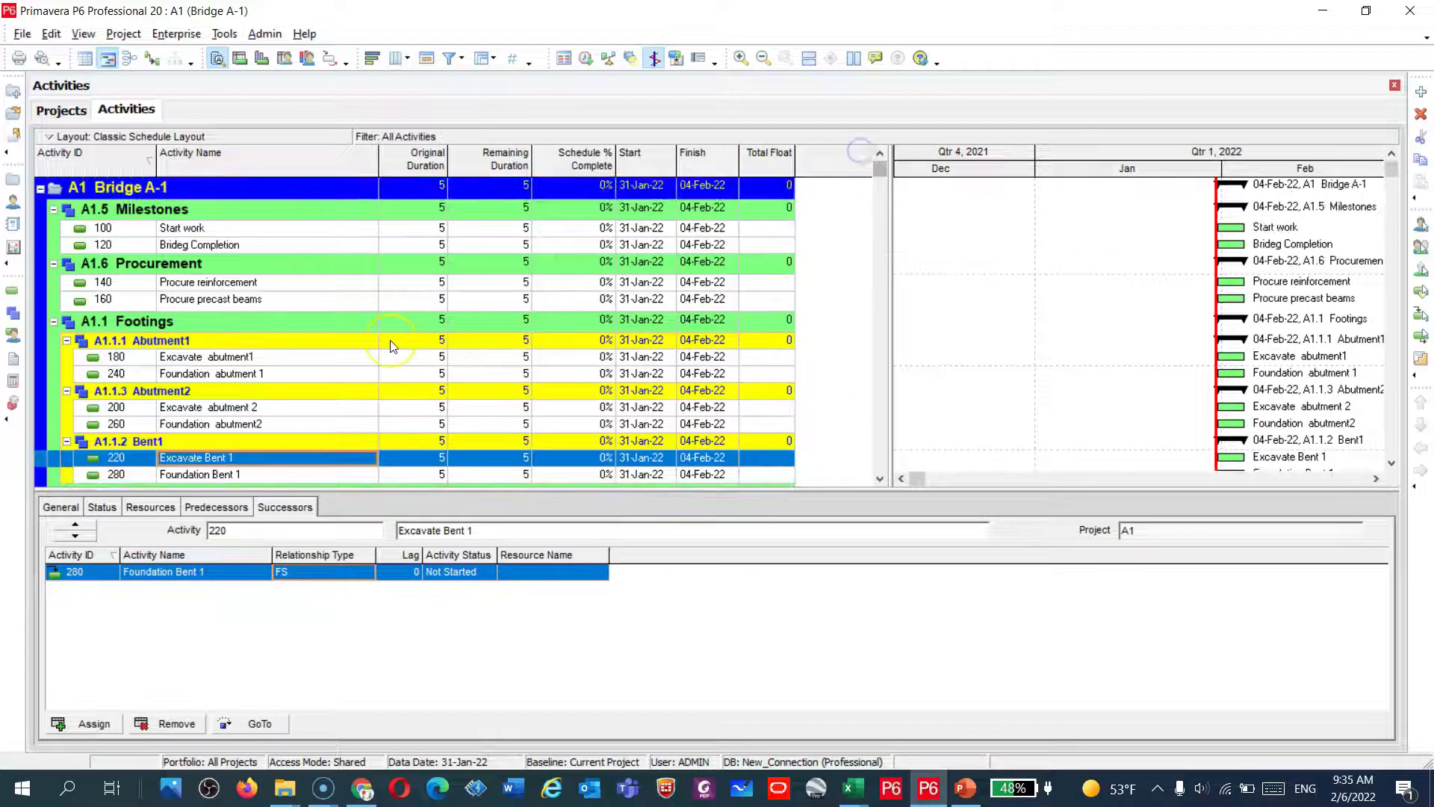